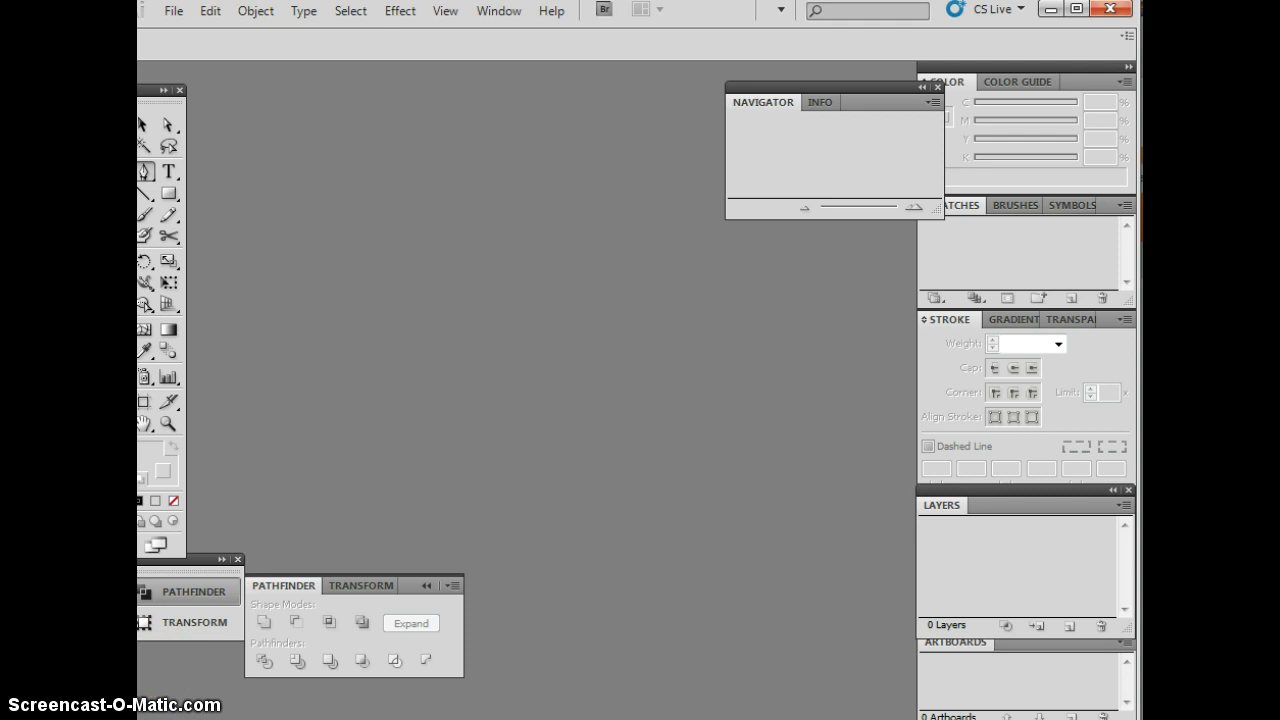
Step: Create a new single-artboard document in Letter size, 8.5 by 11 in, portrait orientation
{"action": "left_click", "coordinate": [175, 12]}
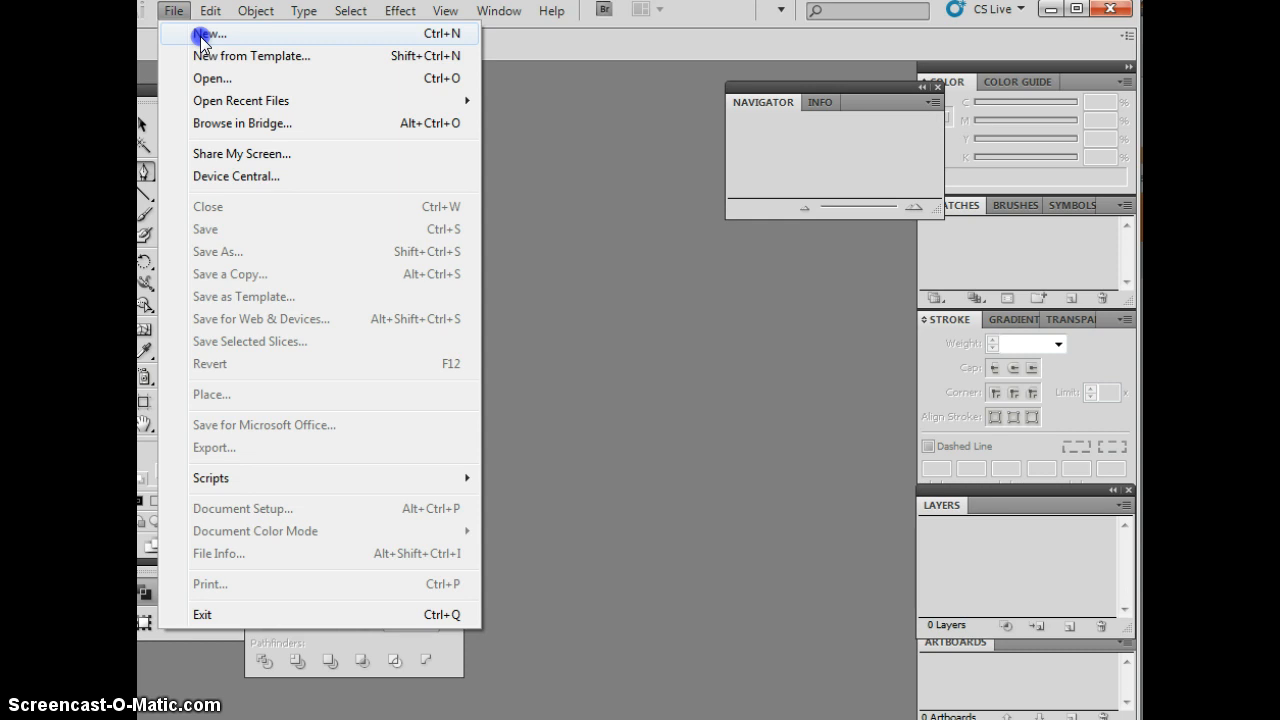
{"action": "left_click", "coordinate": [205, 34]}
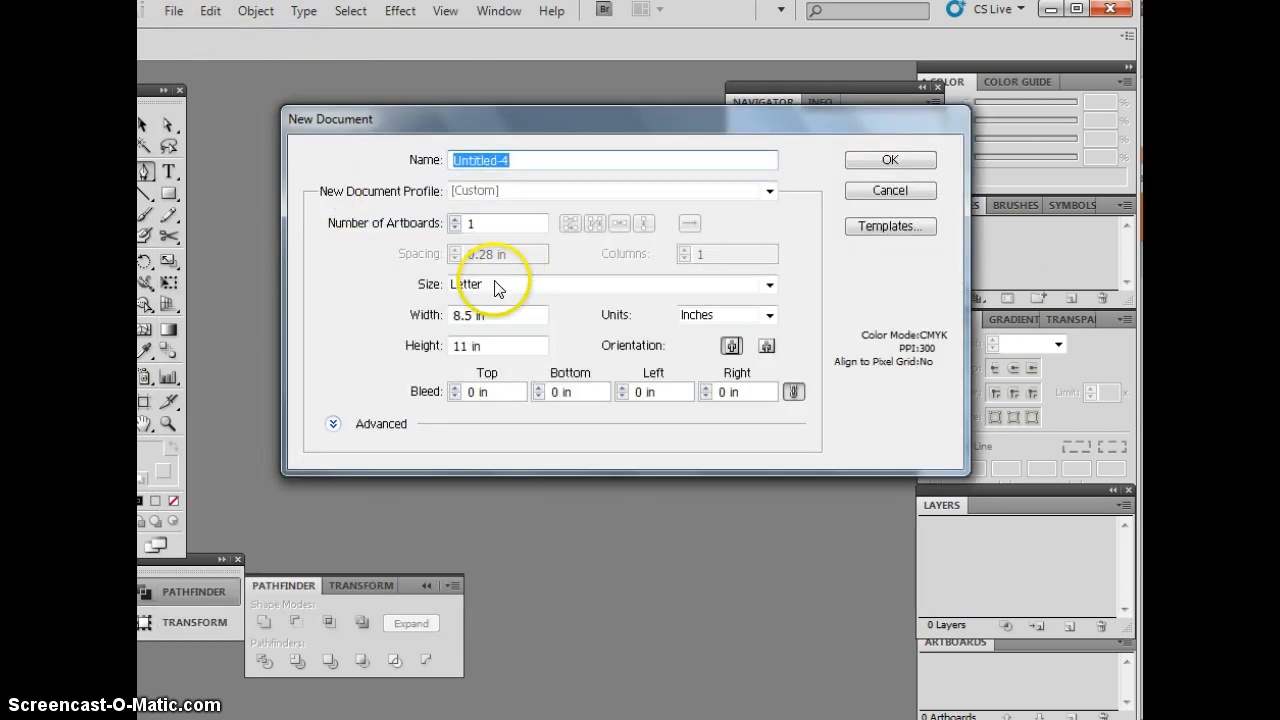
{"action": "left_click", "coordinate": [868, 157]}
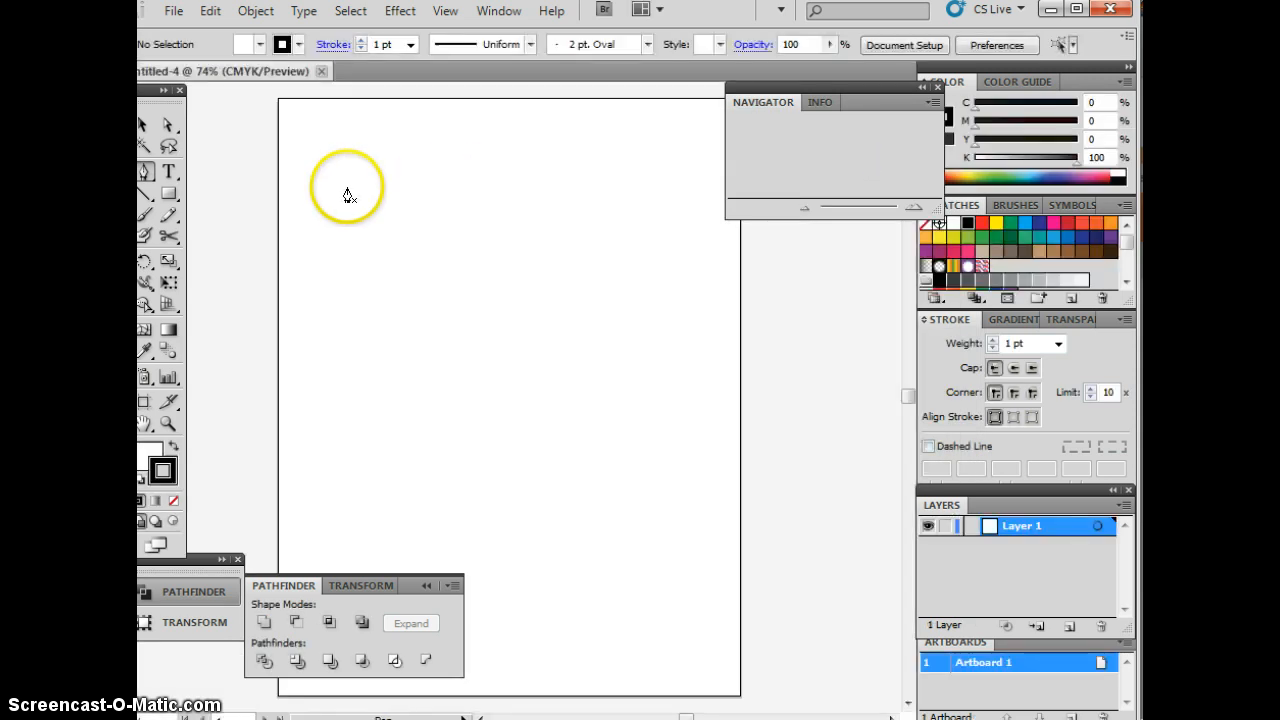
Step: With the Pen tool active, set the default stroke weight to 5 pt and choose the tapered Width Profile 1
{"action": "left_click", "coordinate": [146, 171]}
{"action": "left_click", "coordinate": [411, 44]}
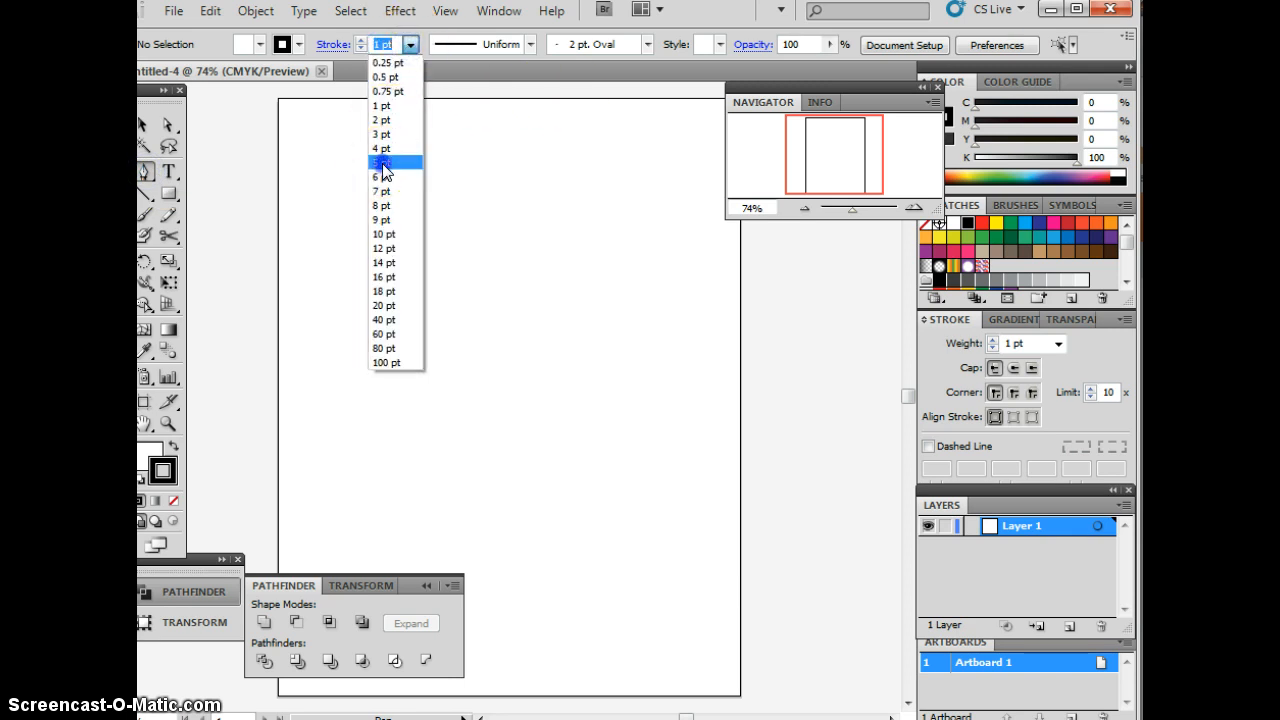
{"action": "left_click", "coordinate": [382, 163]}
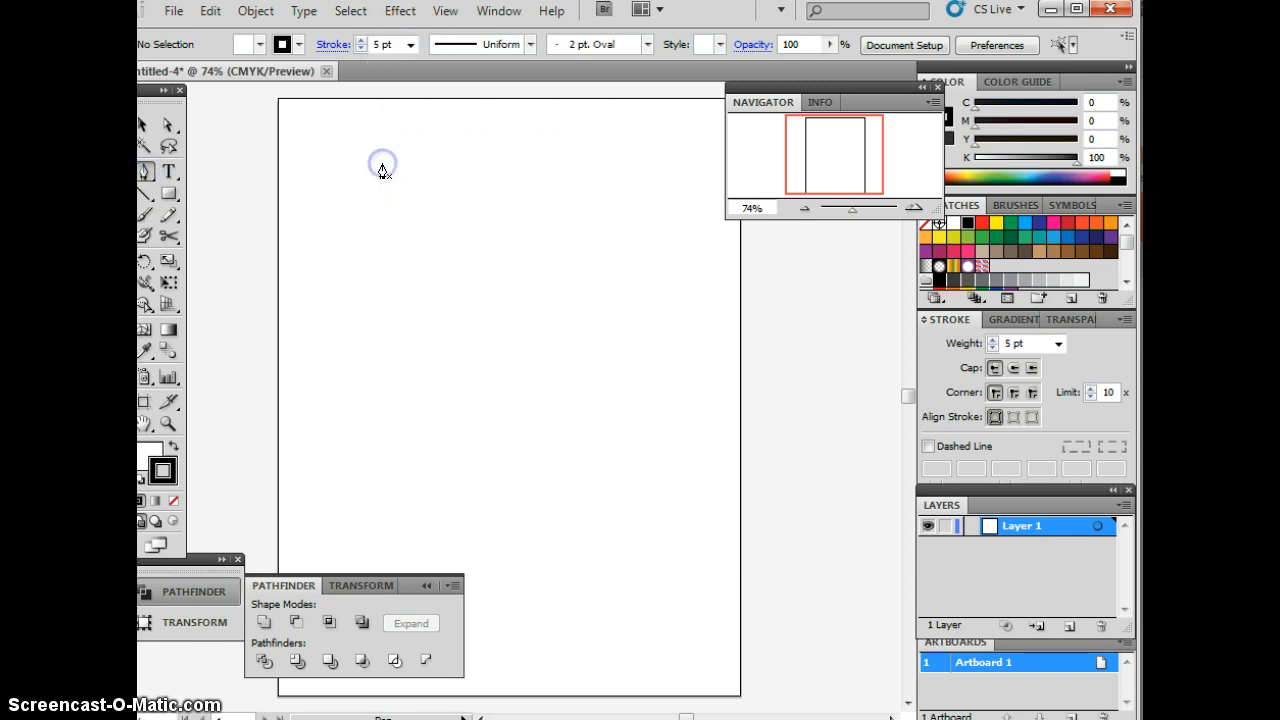
{"action": "left_click", "coordinate": [530, 44]}
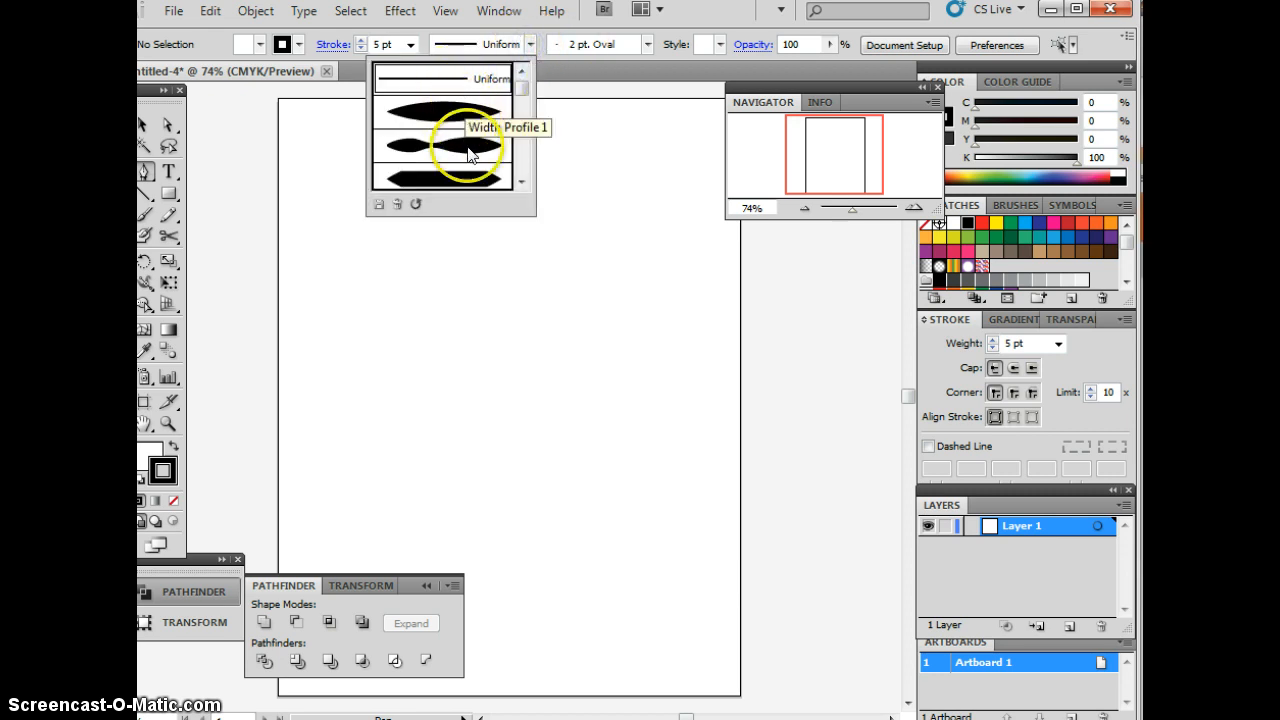
{"action": "left_click", "coordinate": [460, 115]}
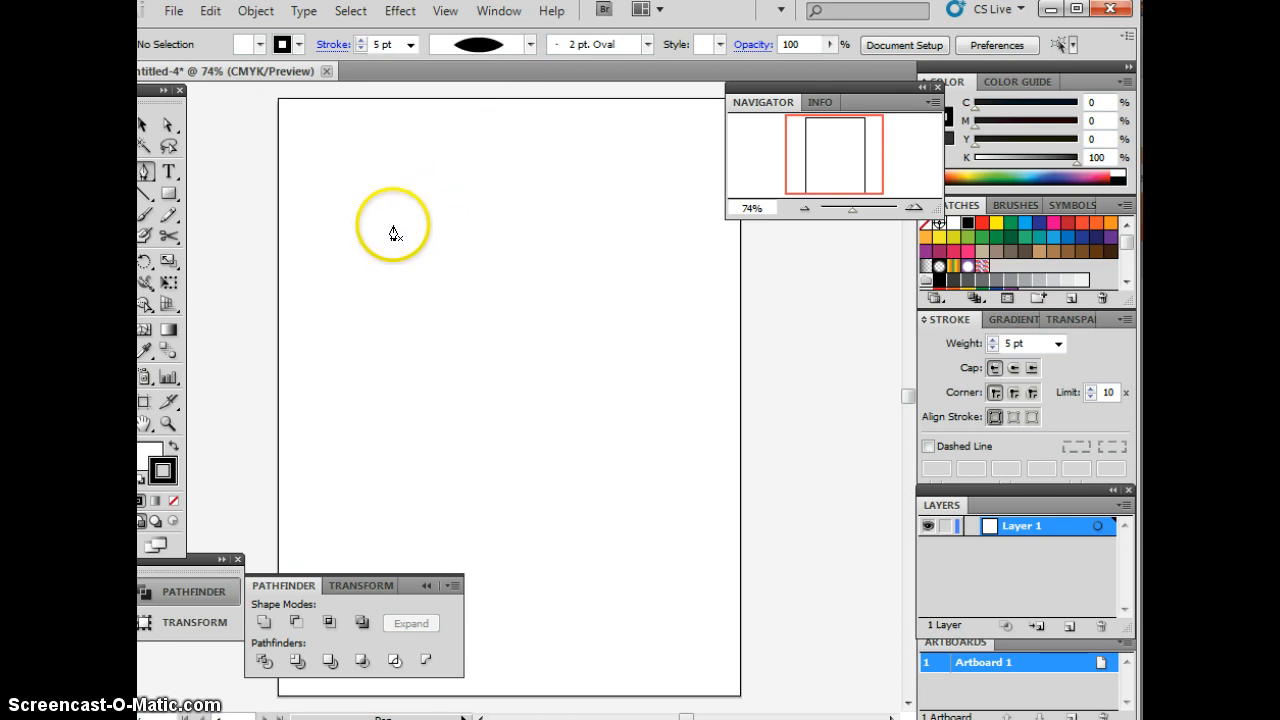
Step: Set the fill to none and reselect the 5 pt stroke weight
{"action": "left_click", "coordinate": [161, 467]}
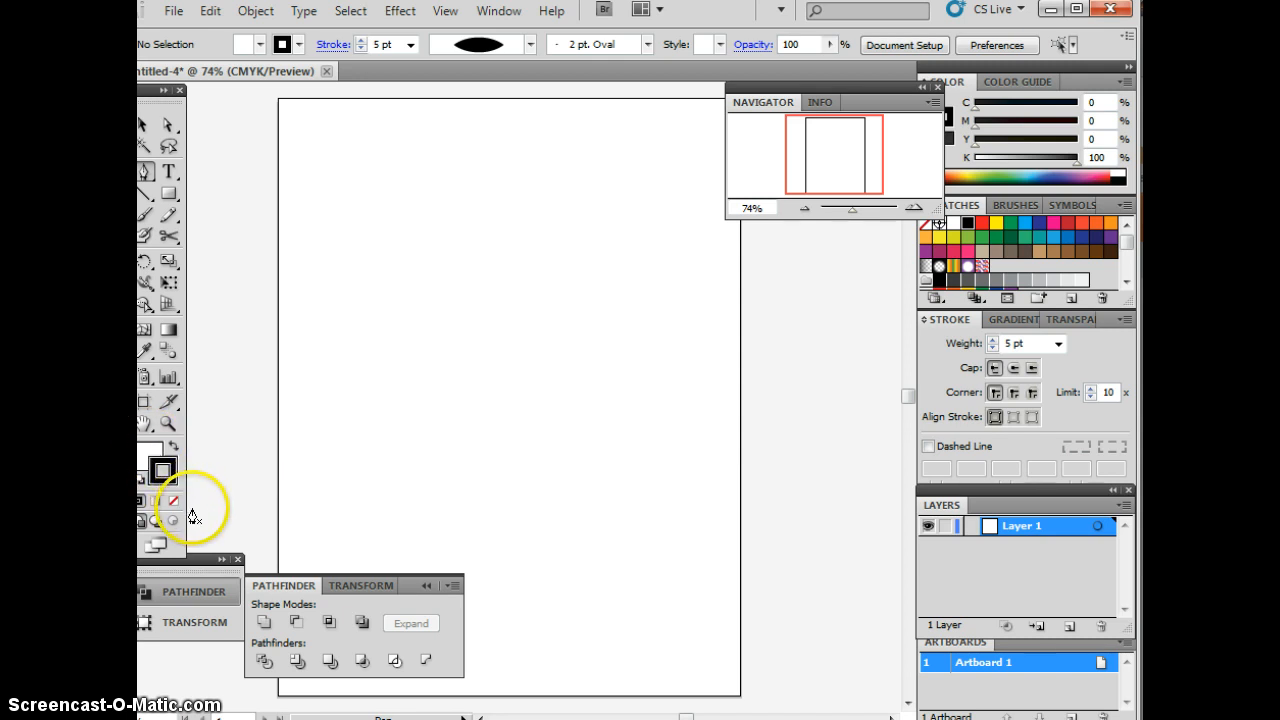
{"action": "left_click", "coordinate": [145, 452]}
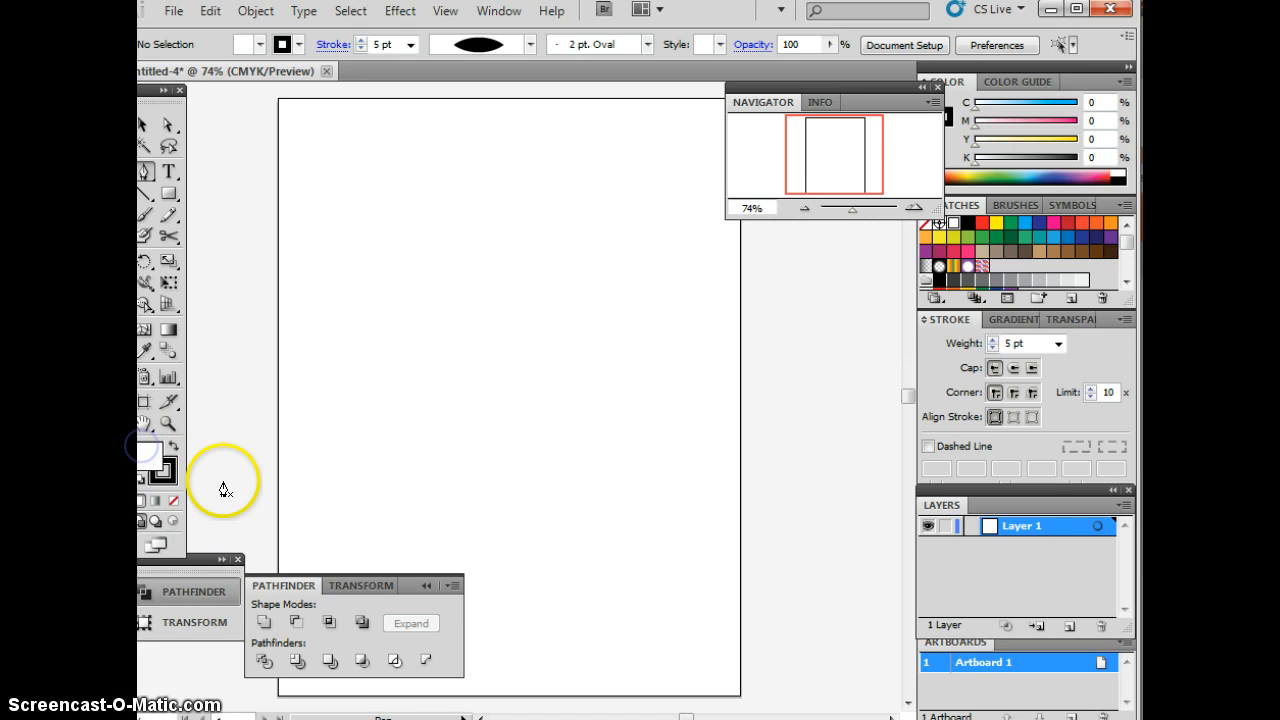
{"action": "left_click", "coordinate": [172, 508]}
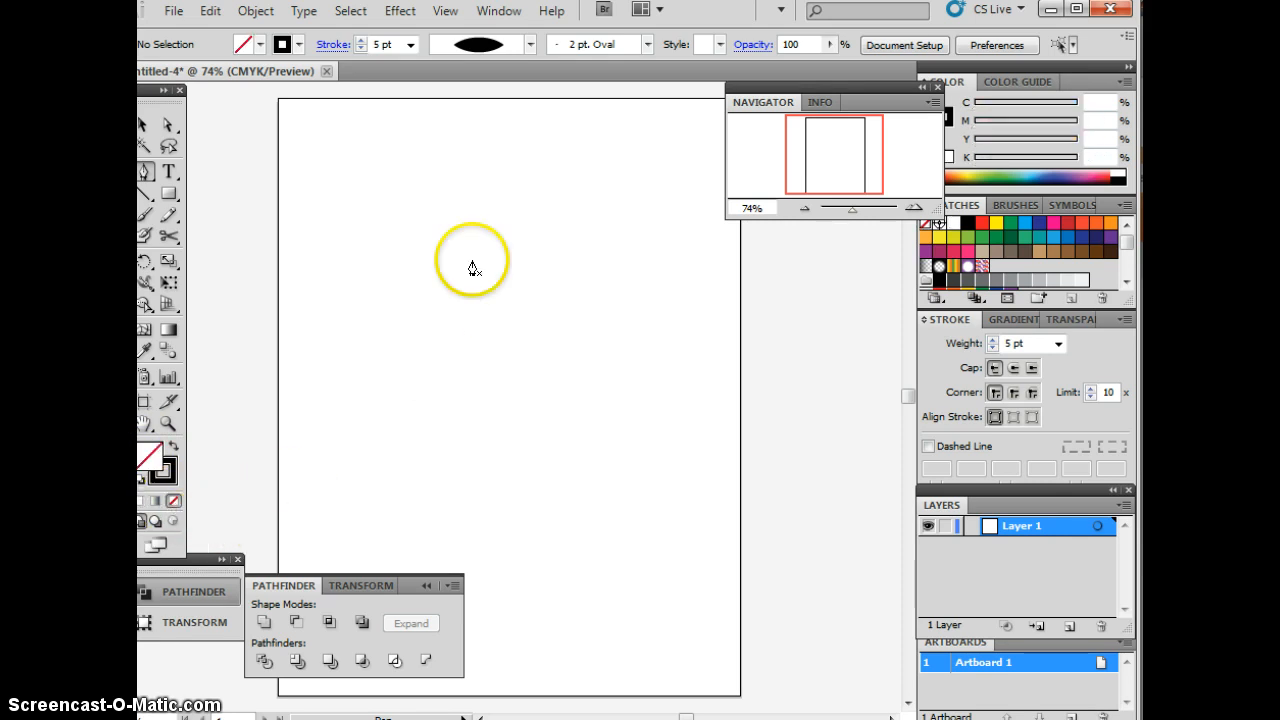
{"action": "left_click", "coordinate": [410, 44]}
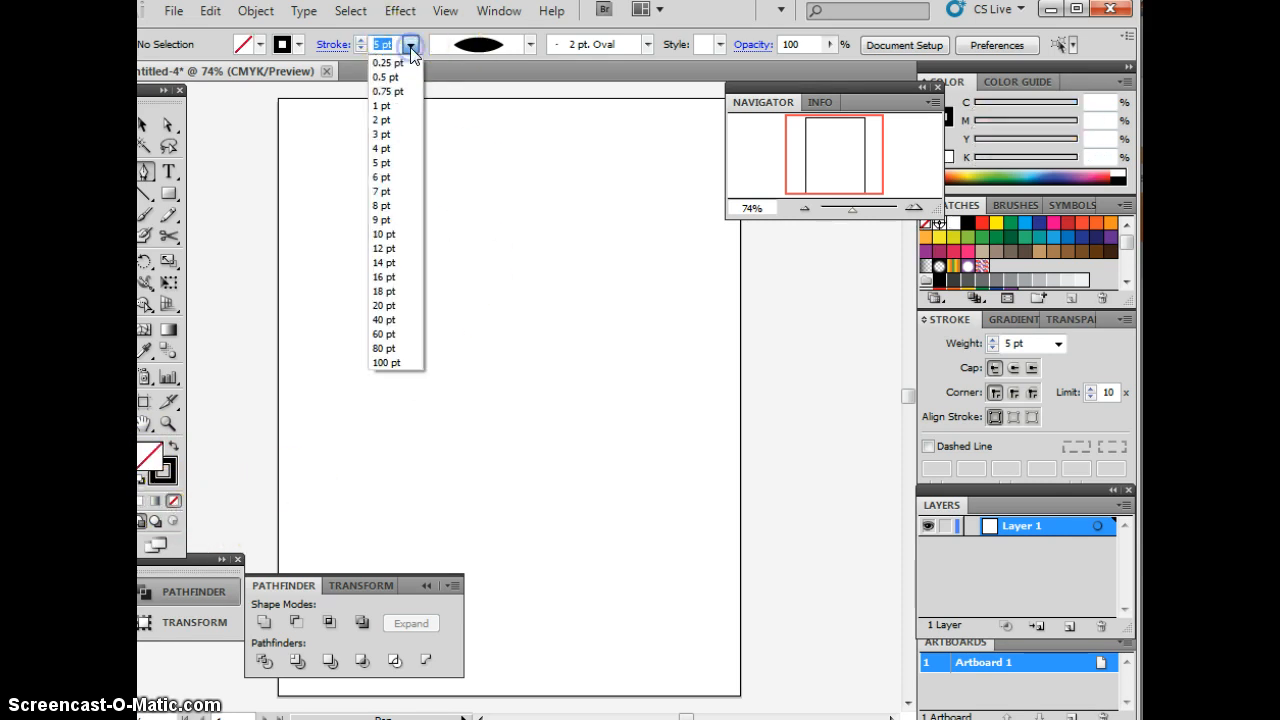
{"action": "left_click", "coordinate": [396, 175]}
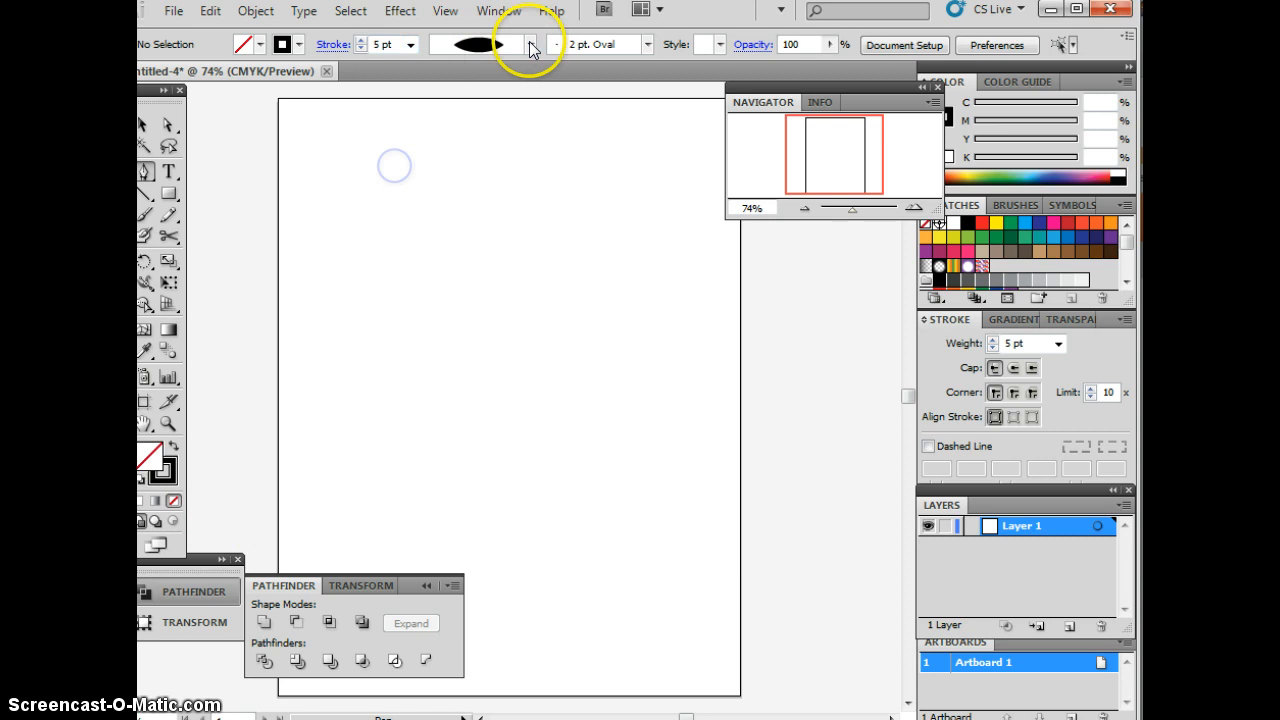
Step: Start a Pen path in the artboard's upper part and give it a 5 pt stroke with Width Profile 1
{"action": "left_click", "coordinate": [386, 272]}
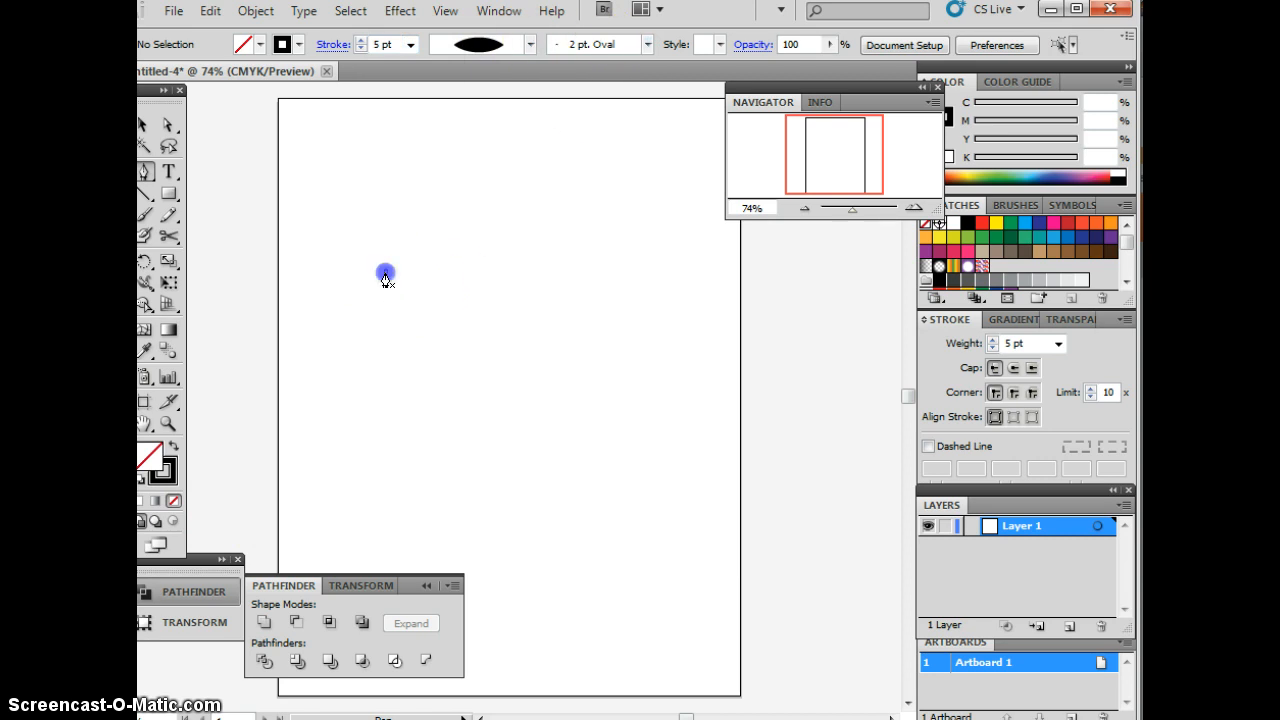
{"action": "left_click", "coordinate": [410, 44]}
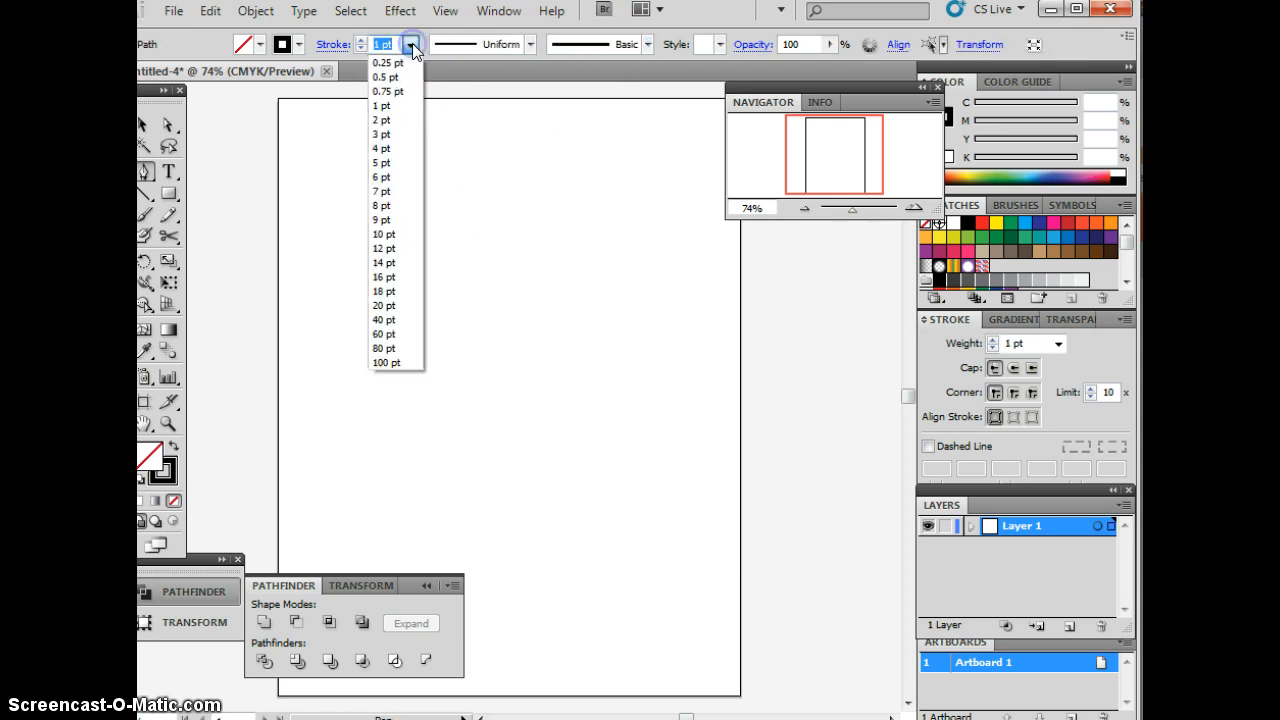
{"action": "left_click", "coordinate": [390, 163]}
{"action": "left_click", "coordinate": [530, 44]}
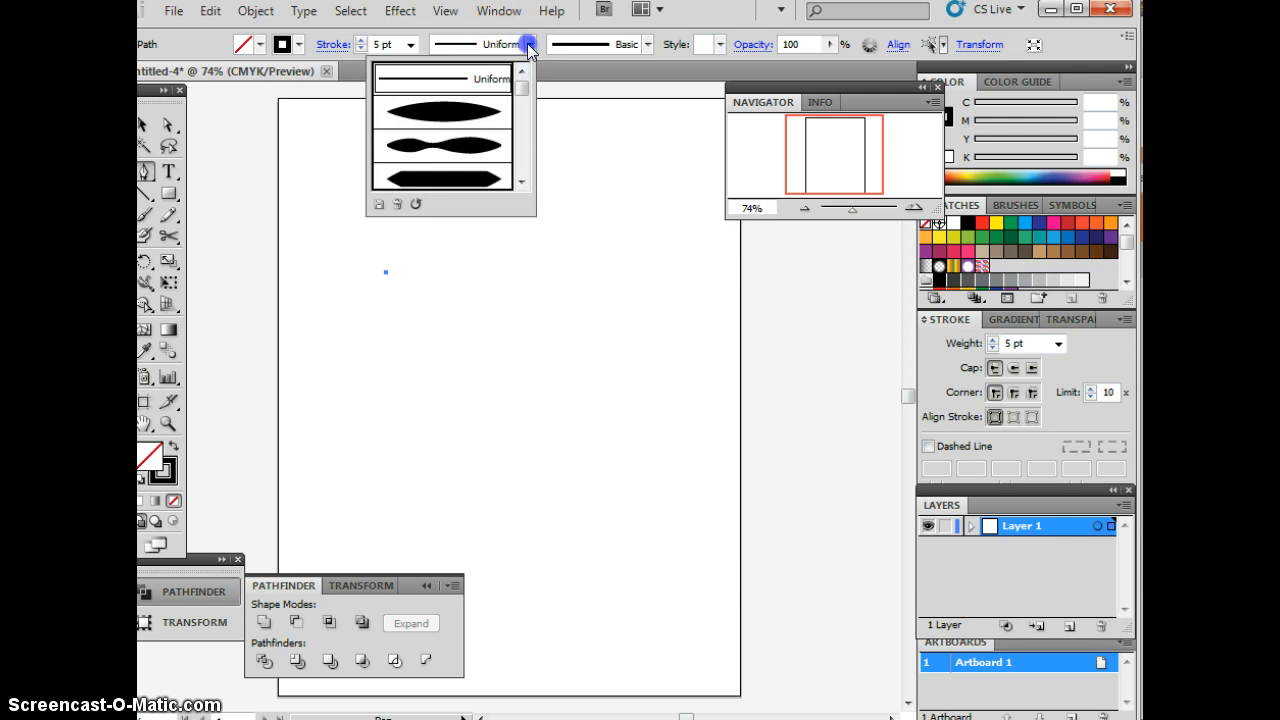
{"action": "left_click", "coordinate": [502, 116]}
Step: Add two curved anchor points and an inner corner point, then close the path at its starting anchor
{"action": "left_click_drag", "start_coordinate": [514, 191], "coordinate": [636, 247]}
{"action": "left_click_drag", "start_coordinate": [506, 331], "coordinate": [376, 347]}
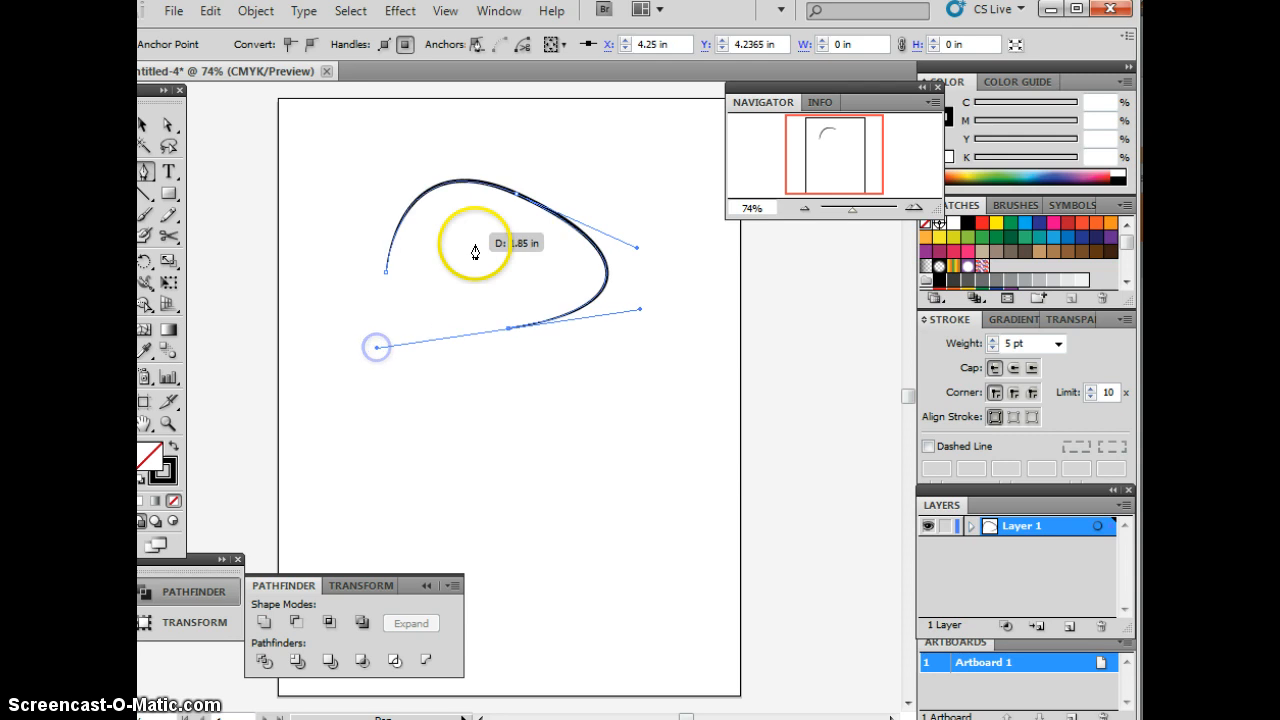
{"action": "left_click", "coordinate": [474, 209]}
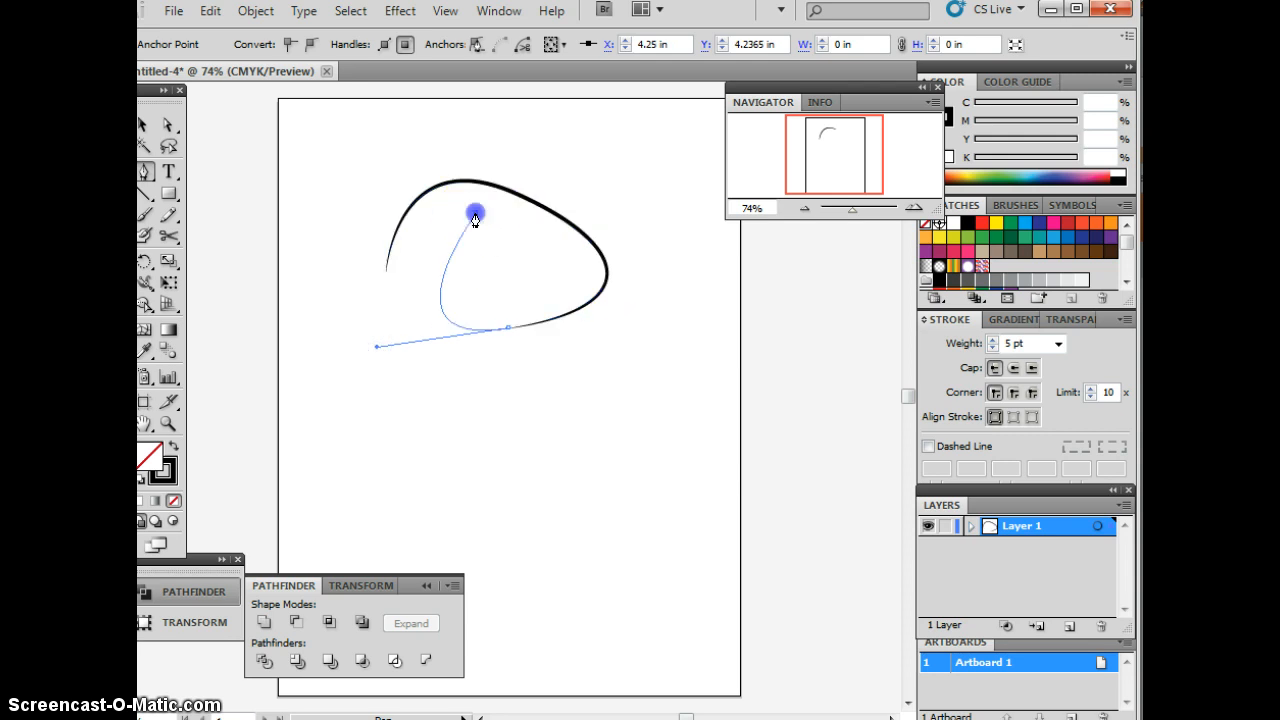
{"action": "left_click", "coordinate": [386, 277]}
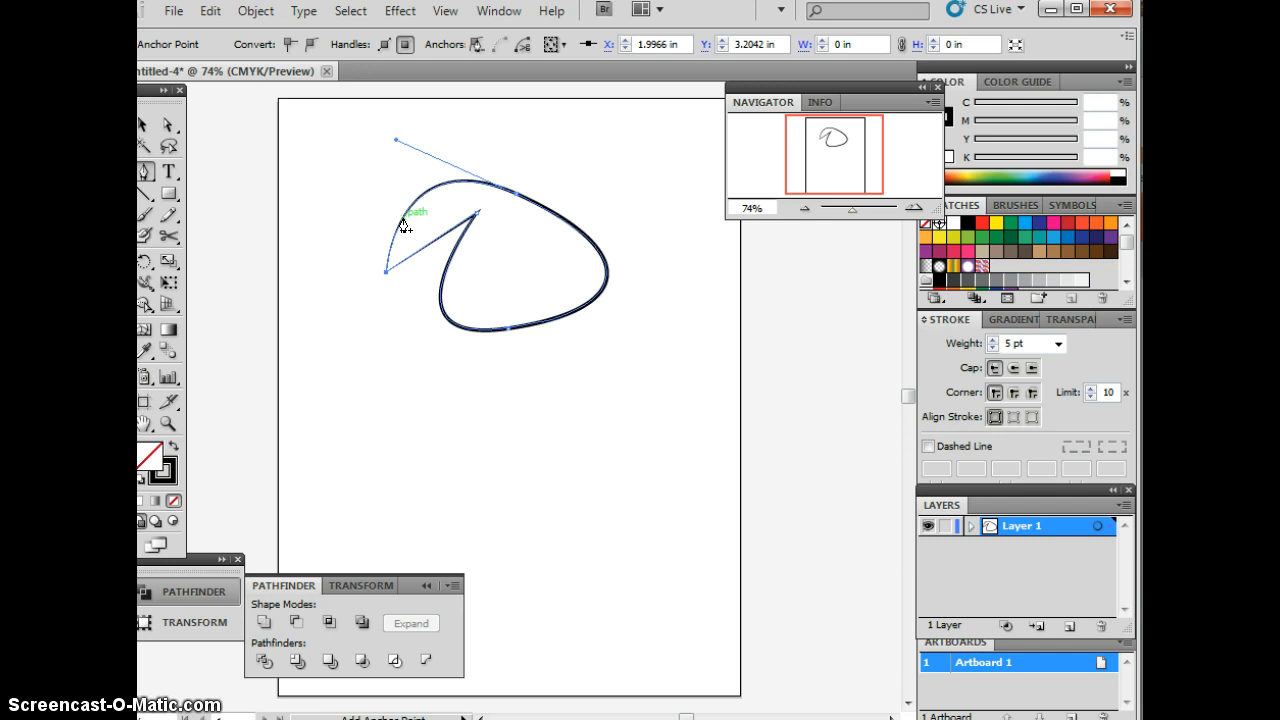
Step: Fill the closed pen shape with a light teal from the color spectrum, about C 49.8 and Y 23.53
{"action": "left_click", "coordinate": [143, 124]}
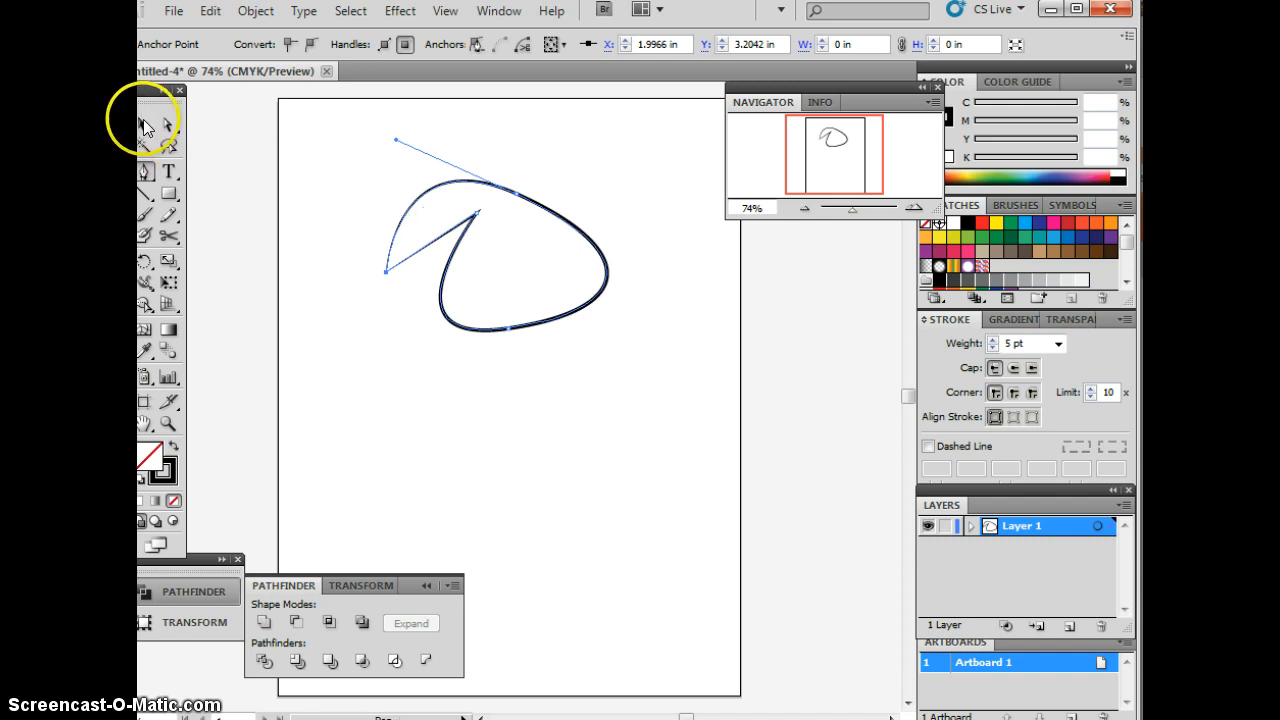
{"action": "left_click", "coordinate": [489, 221]}
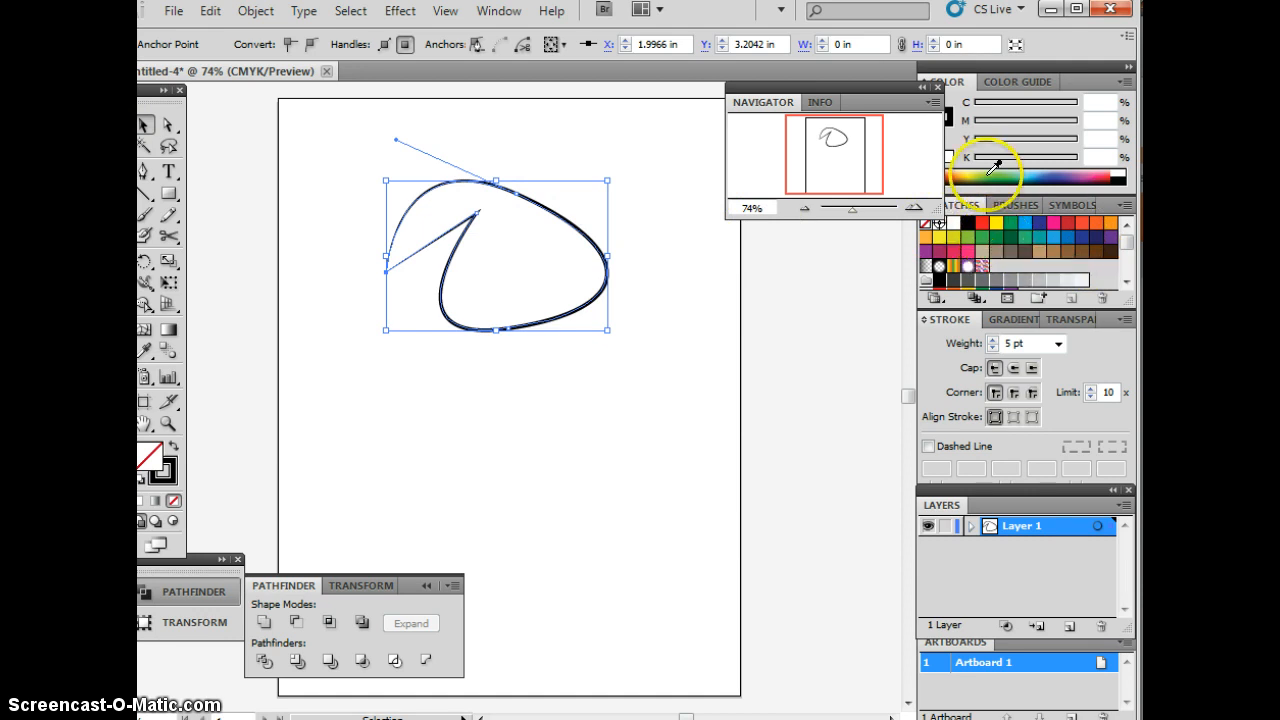
{"action": "left_click", "coordinate": [1021, 175]}
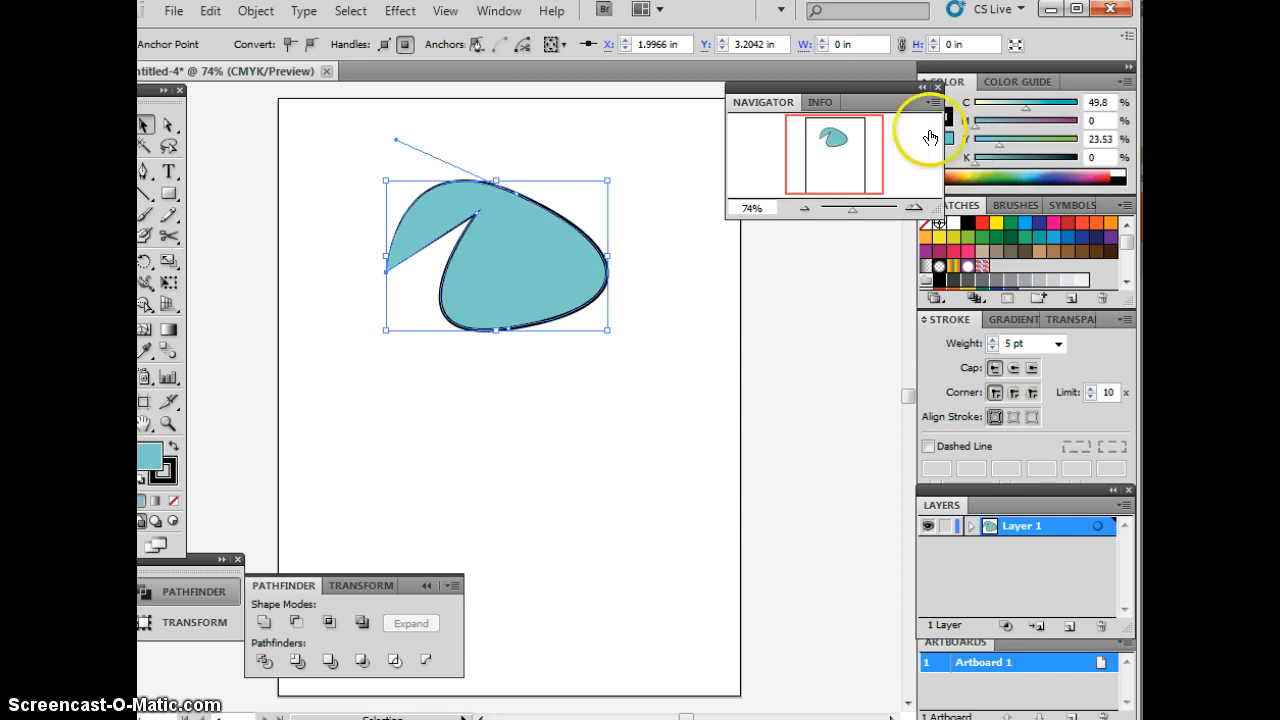
Step: Move the Navigator panel off the Color panel and save the teal fill as a new swatch
{"action": "left_click_drag", "start_coordinate": [884, 85], "coordinate": [847, 63]}
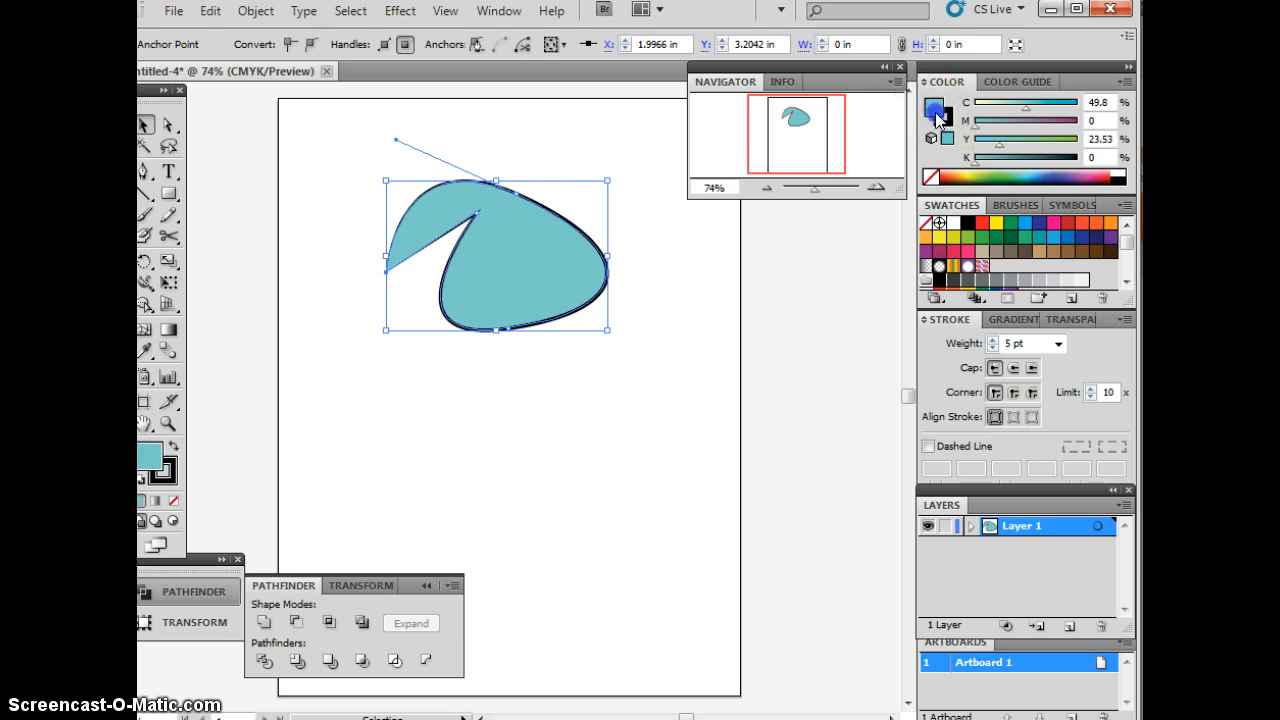
{"action": "left_click_drag", "start_coordinate": [936, 116], "coordinate": [995, 273]}
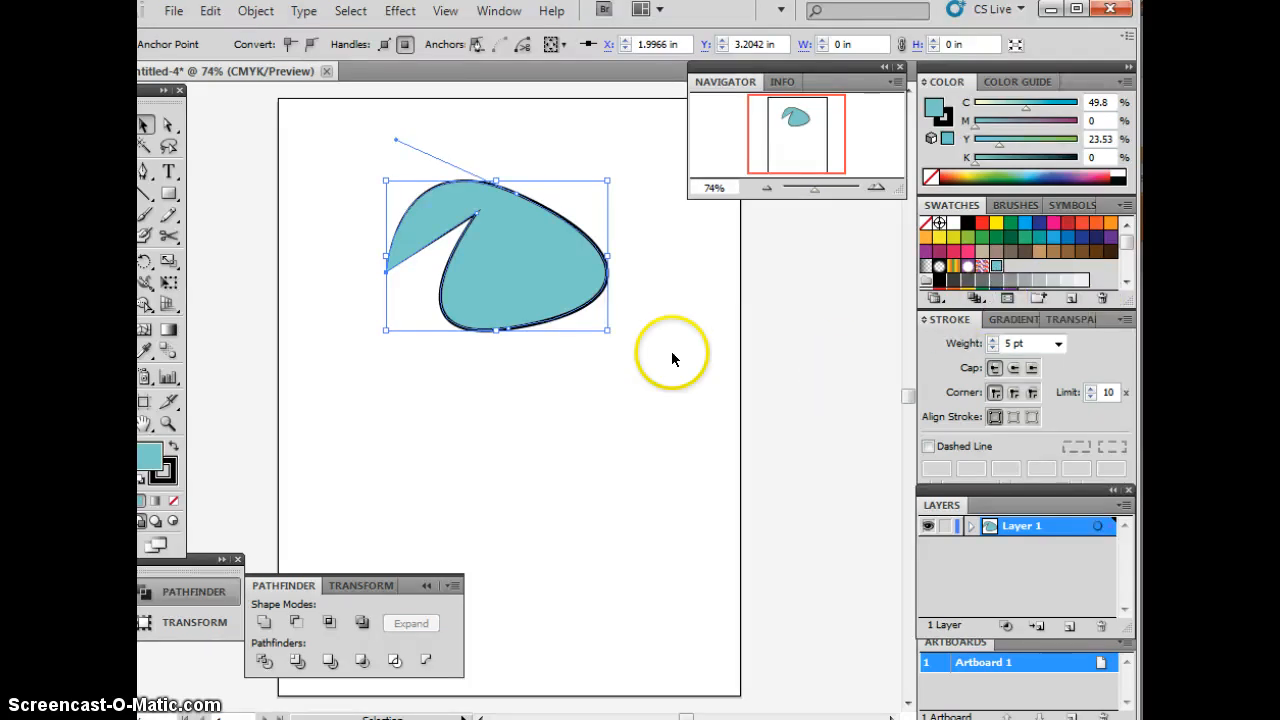
Step: Draw a large rectangle over the lower part of the teal shape and fill it with green, about C 65.49 and Y 100
{"action": "left_click", "coordinate": [167, 196]}
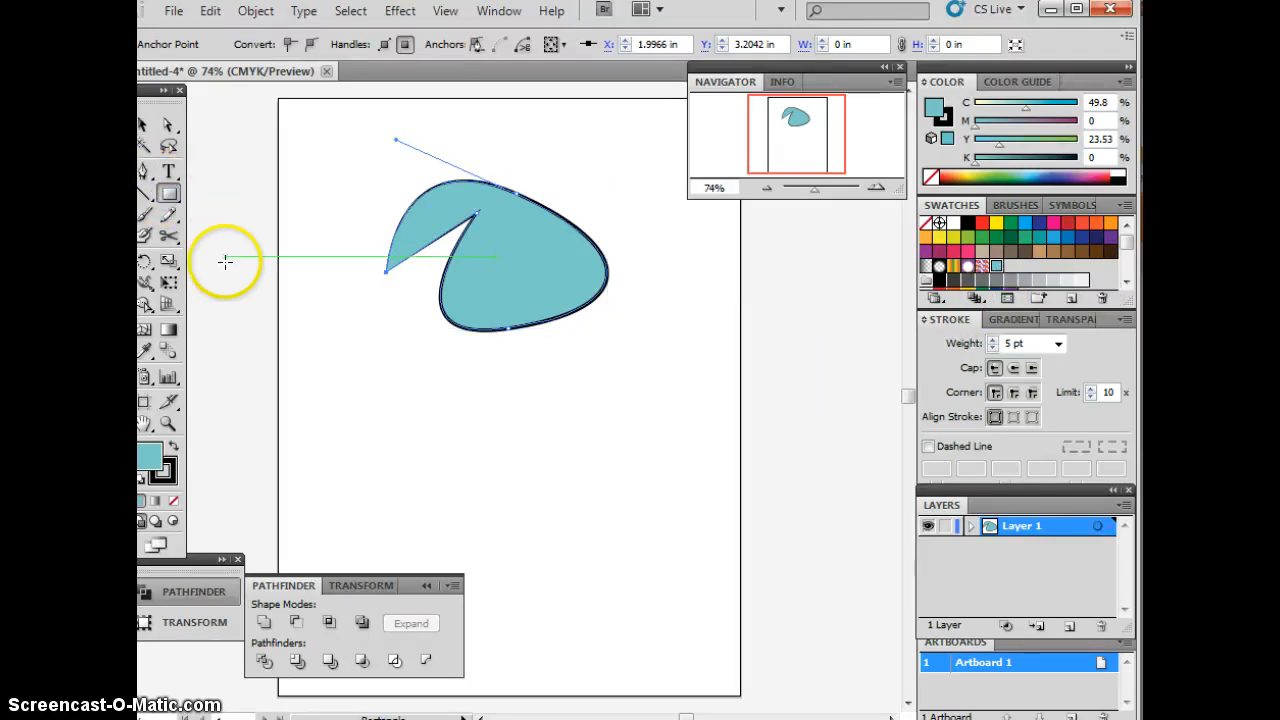
{"action": "left_click", "coordinate": [174, 200]}
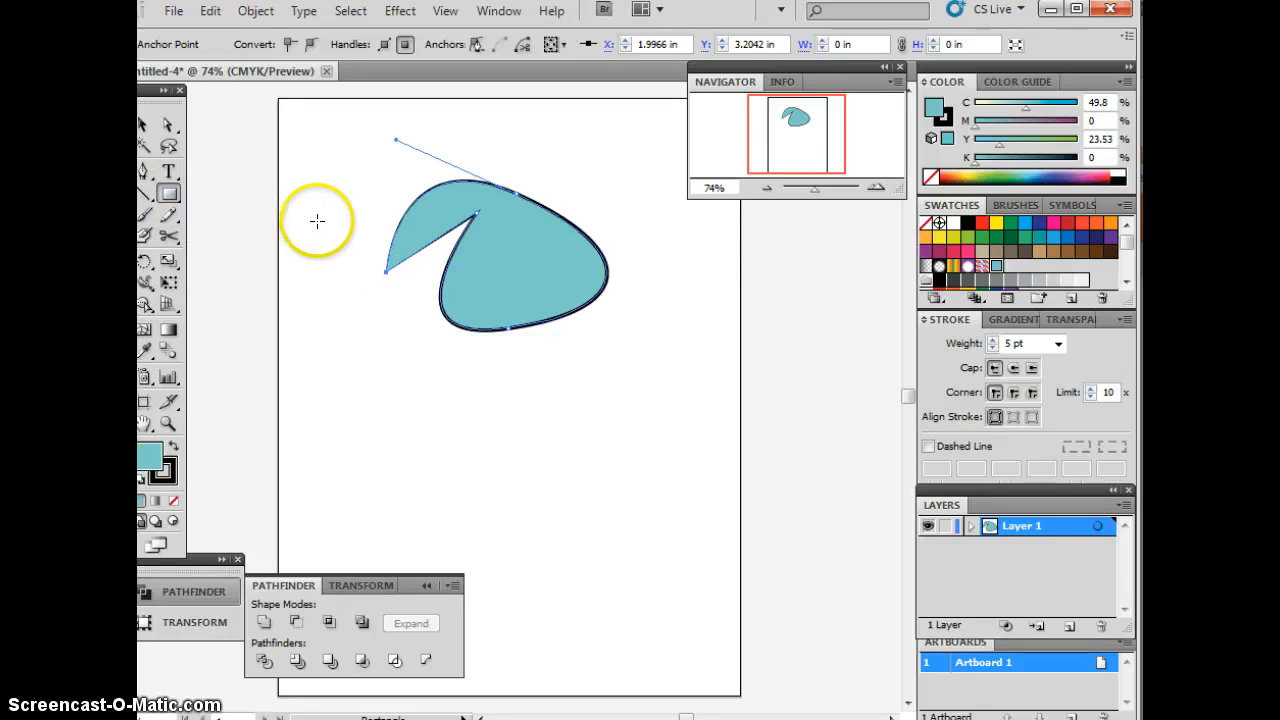
{"action": "left_click_drag", "start_coordinate": [318, 222], "coordinate": [636, 411]}
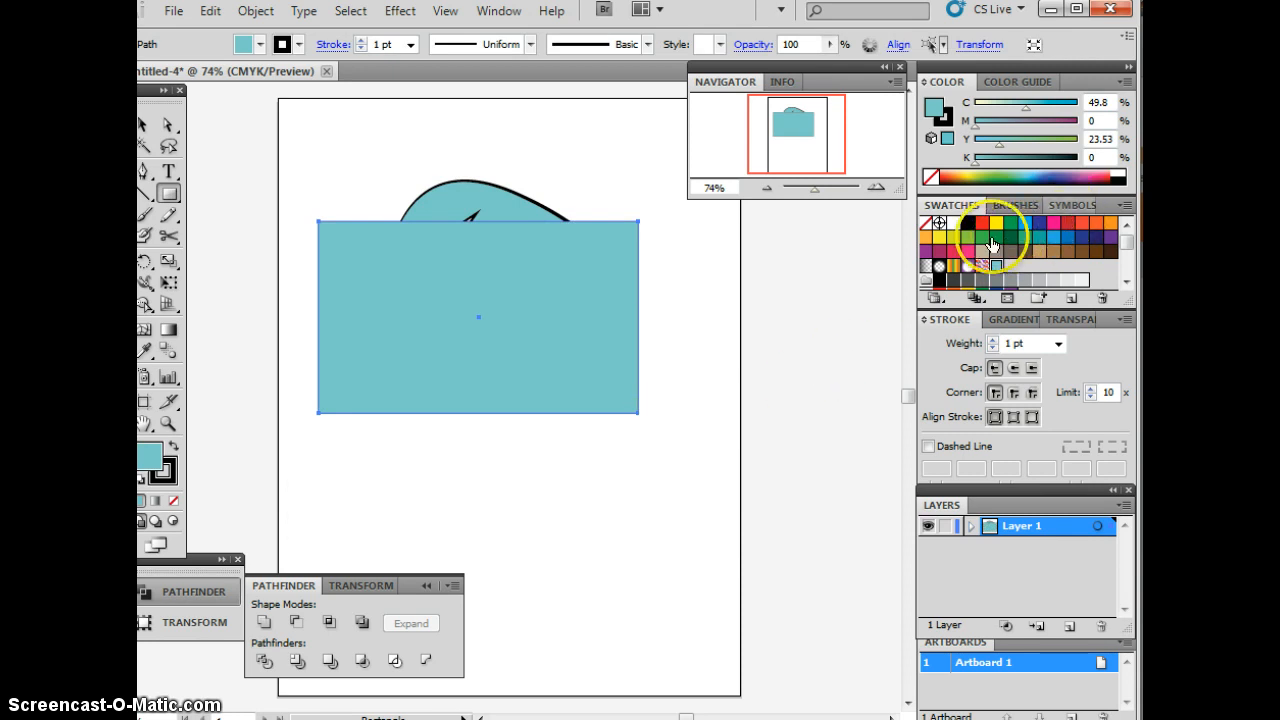
{"action": "left_click", "coordinate": [991, 176]}
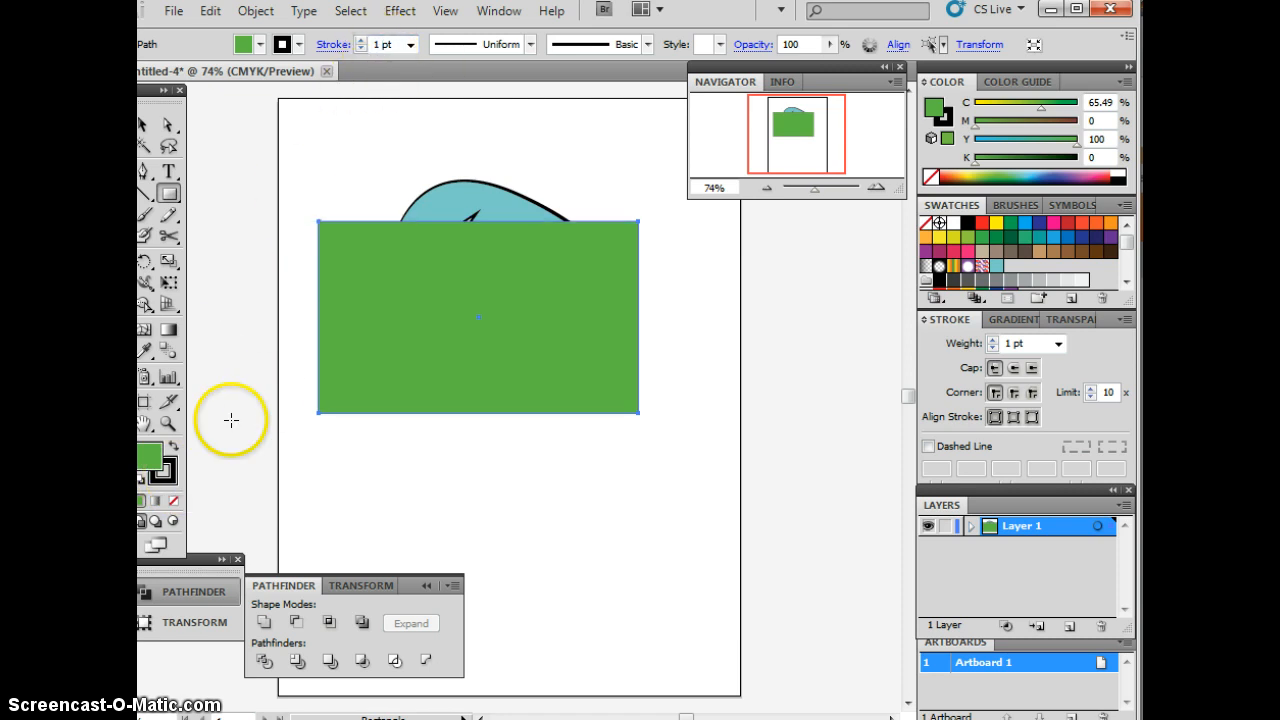
Step: Remove the green rectangle's outline by setting its stroke to none
{"action": "left_click", "coordinate": [170, 482]}
{"action": "left_click", "coordinate": [174, 503]}
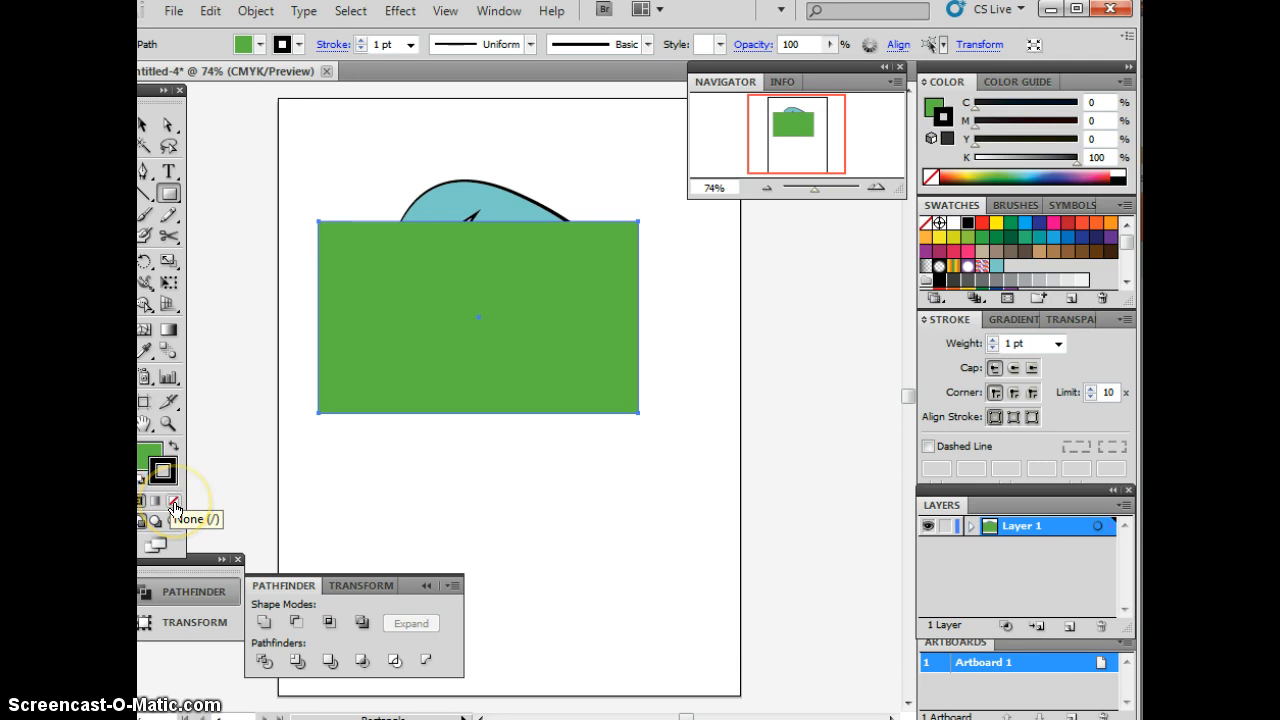
{"action": "left_click", "coordinate": [174, 505]}
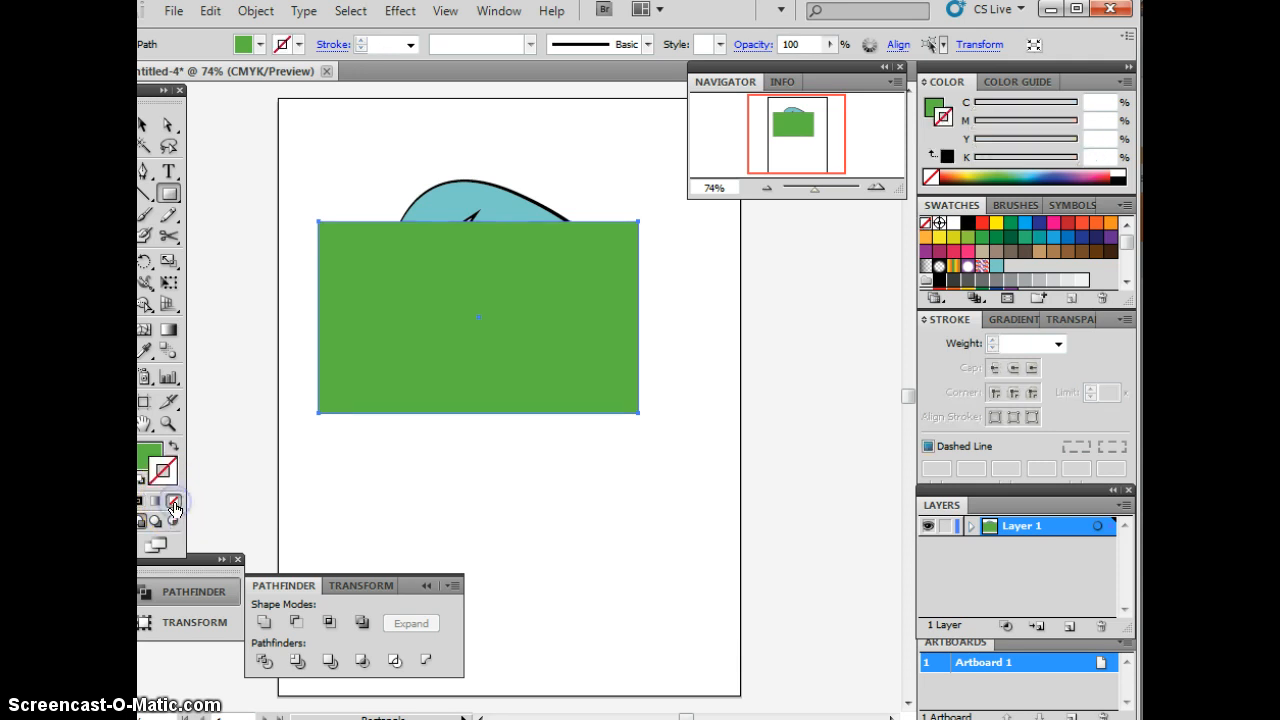
{"action": "left_click", "coordinate": [172, 496]}
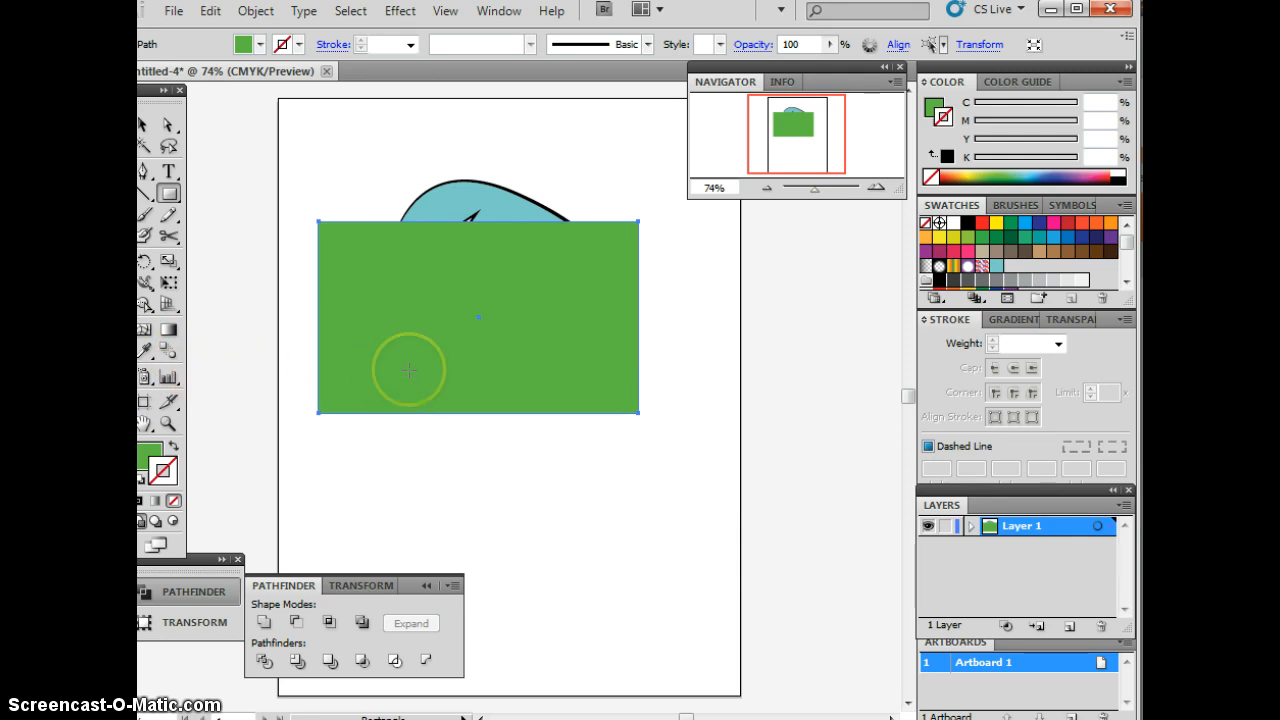
Step: Arrange the green rectangle behind the teal shape with Send Backward
{"action": "left_click", "coordinate": [254, 12]}
{"action": "mouse_move", "coordinate": [270, 55]}
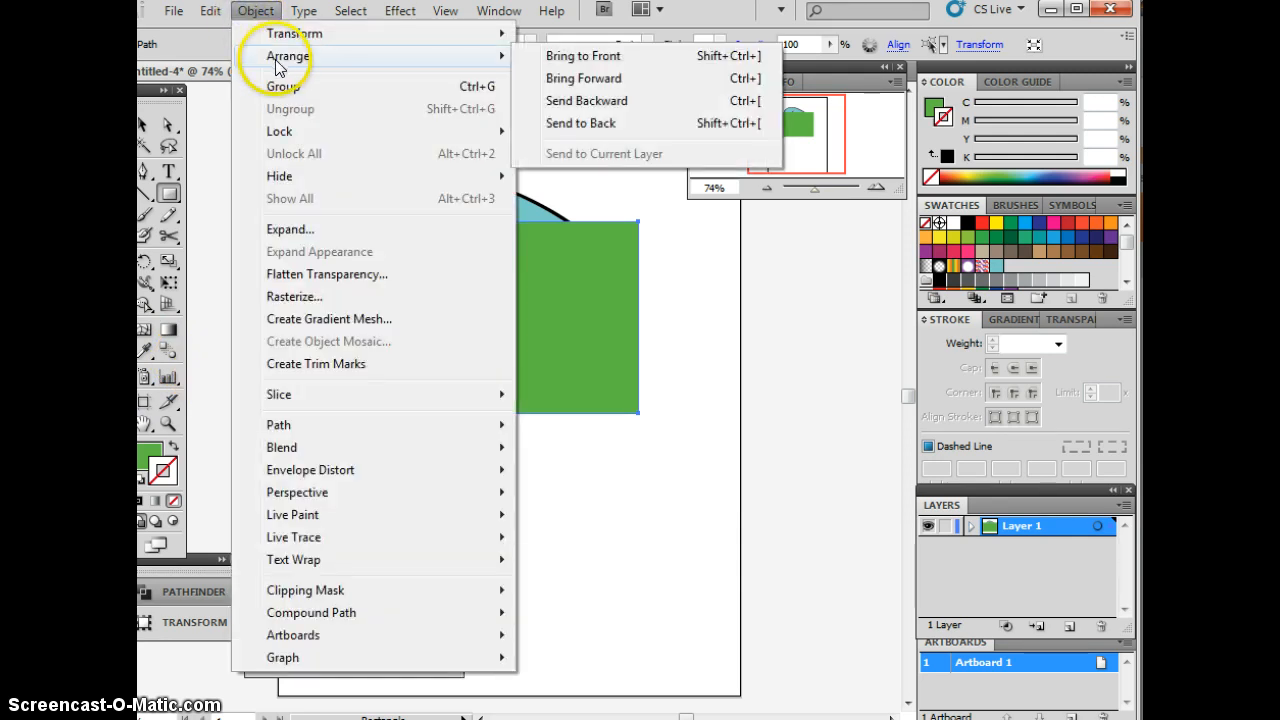
{"action": "left_click", "coordinate": [613, 101]}
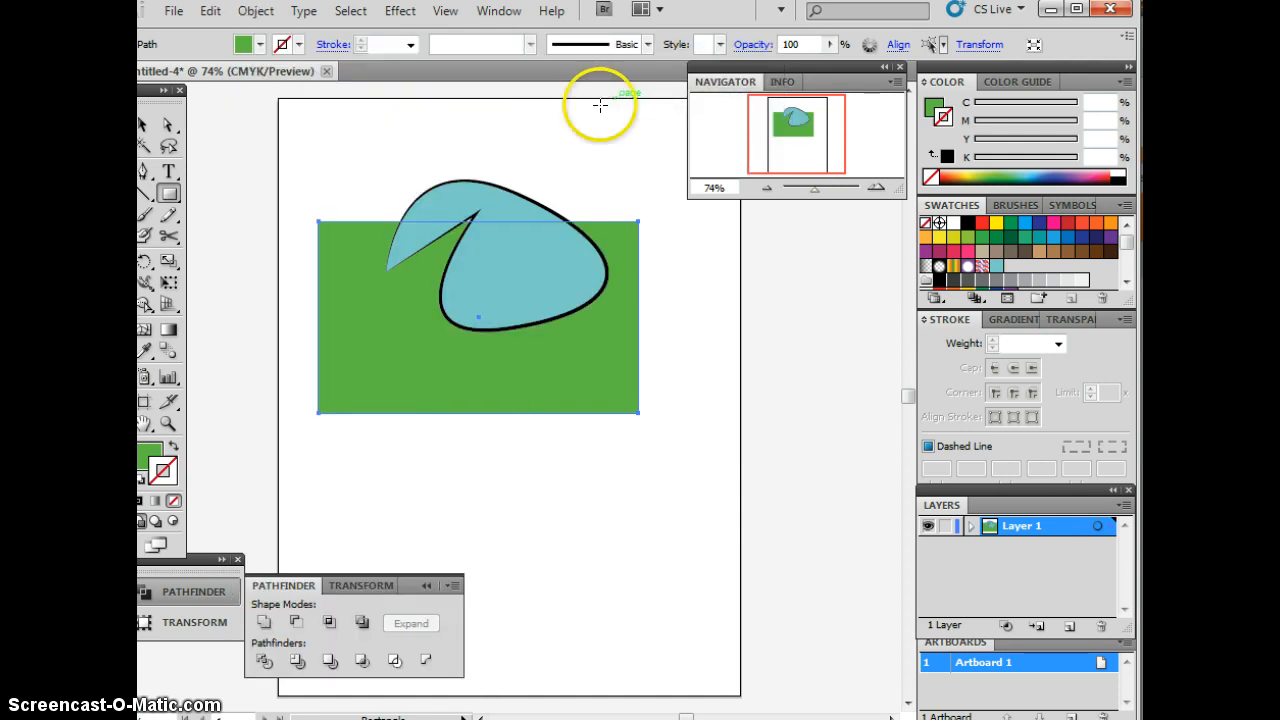
{"action": "right_click", "coordinate": [340, 357]}
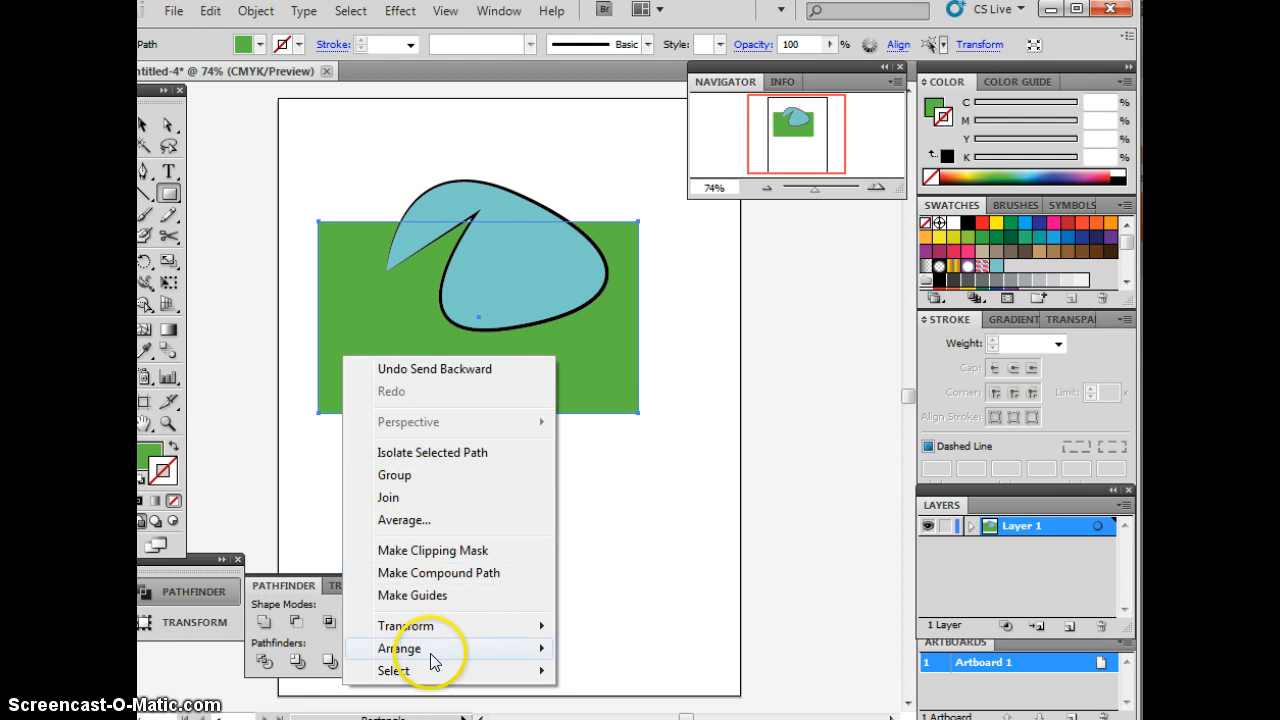
{"action": "mouse_move", "coordinate": [443, 651]}
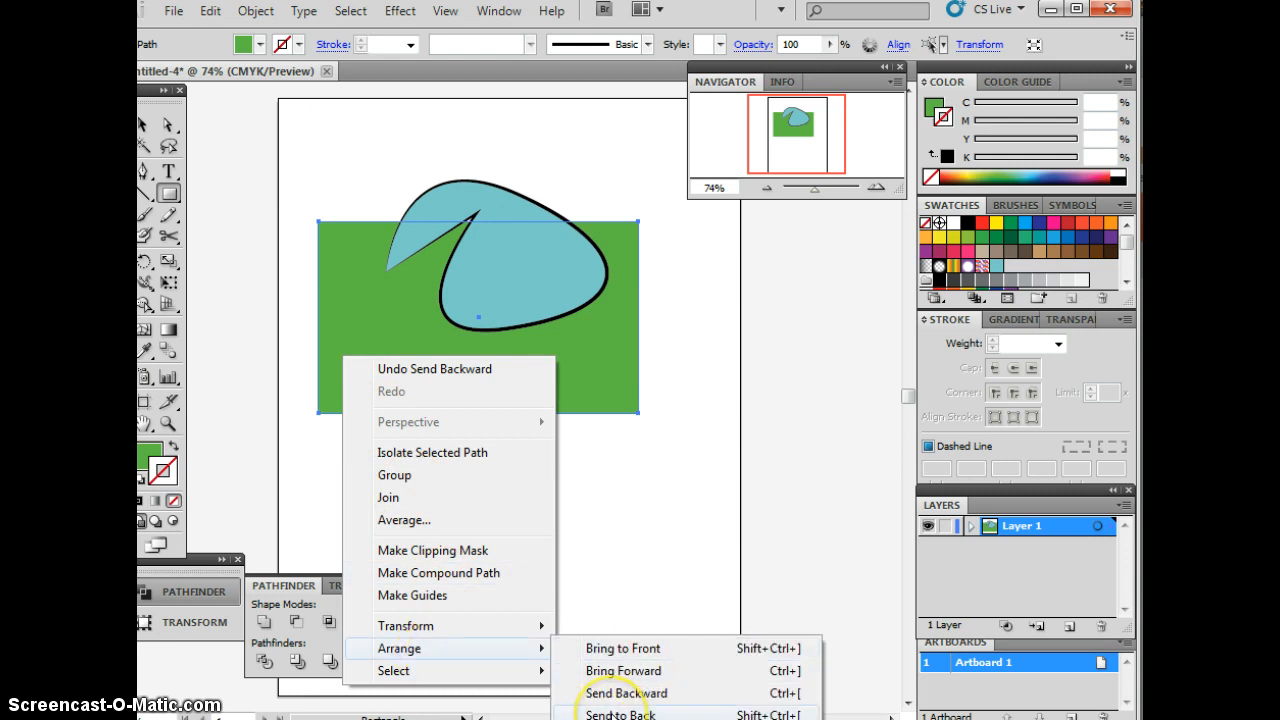
{"action": "left_click", "coordinate": [614, 693]}
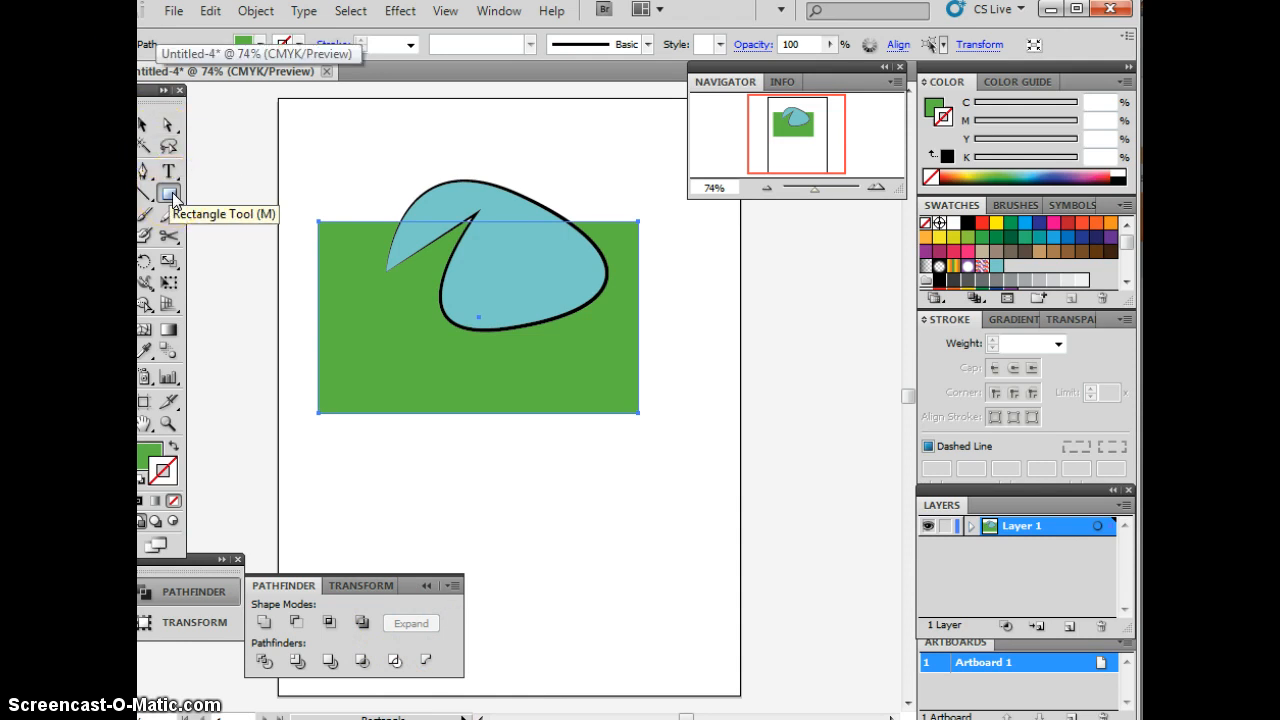
Step: Draw a large circle with the Ellipse tool and move it below the teal shape, overlapping the green rectangle's lower-right corner
{"action": "left_click_drag", "start_coordinate": [172, 197], "coordinate": [217, 247]}
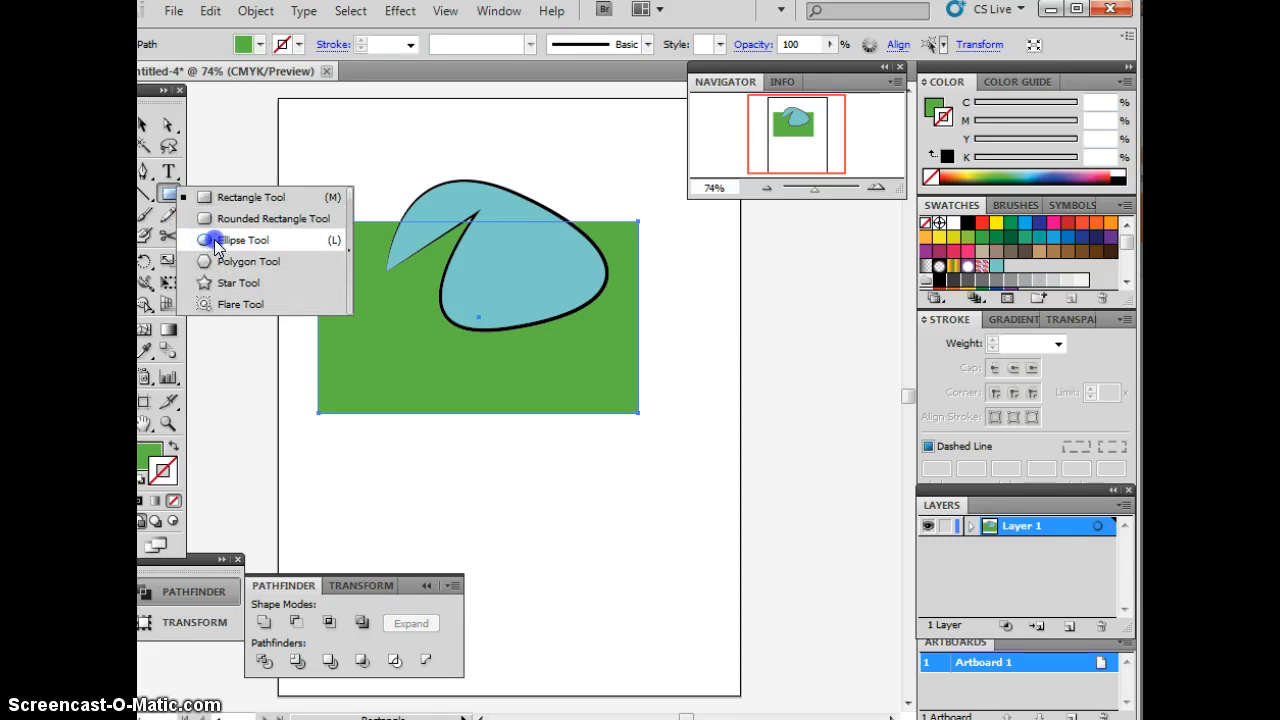
{"action": "left_click_drag", "start_coordinate": [217, 247], "coordinate": [217, 247]}
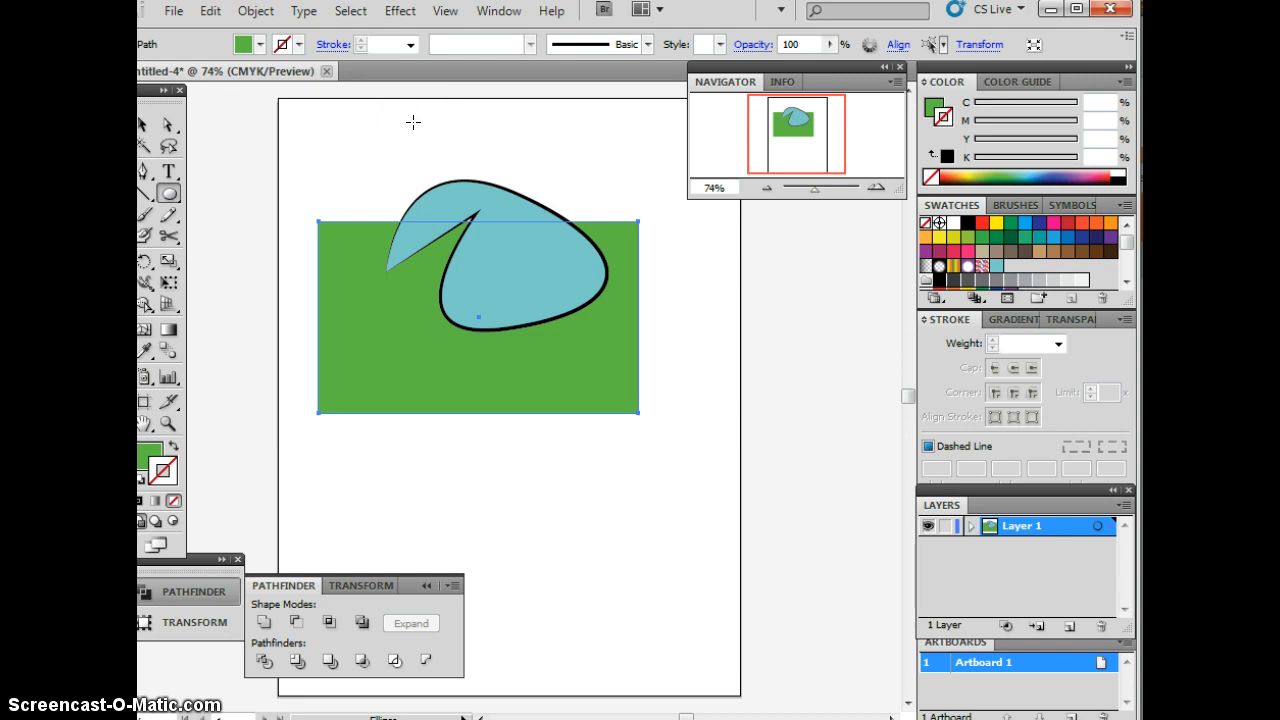
{"action": "left_click_drag", "start_coordinate": [413, 121], "coordinate": [671, 404]}
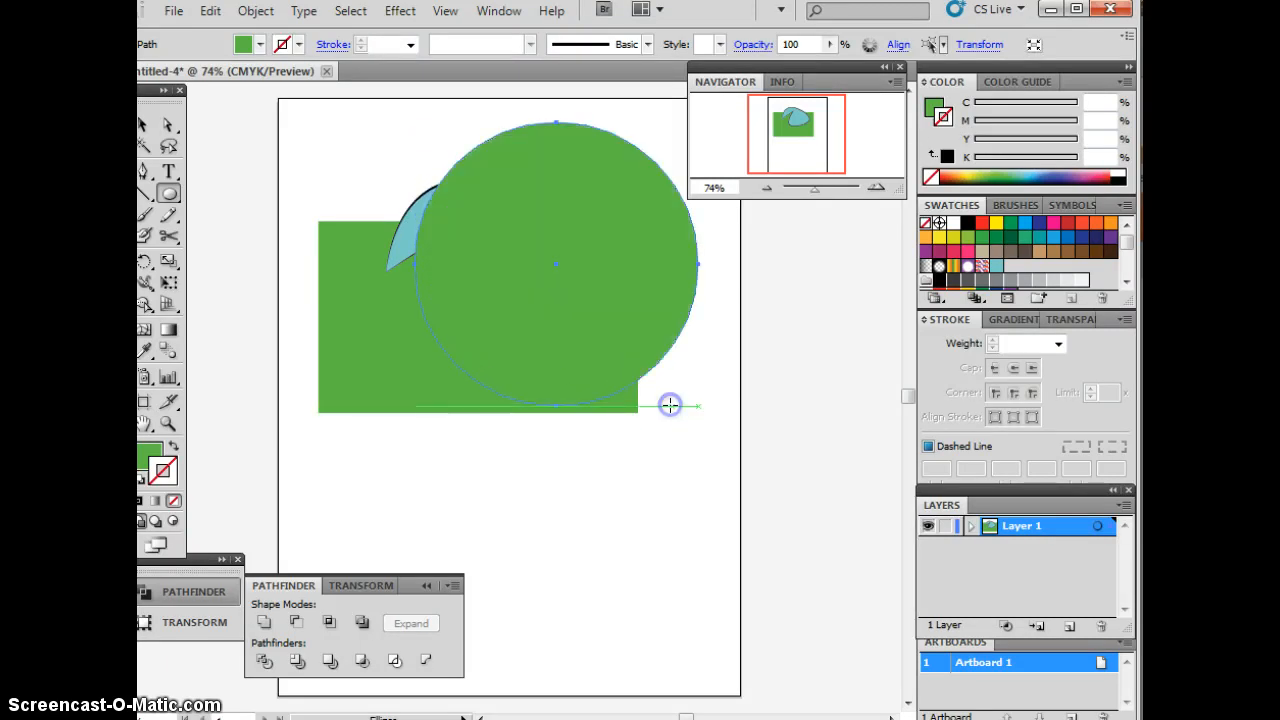
{"action": "left_click", "coordinate": [145, 125]}
{"action": "left_click", "coordinate": [466, 223]}
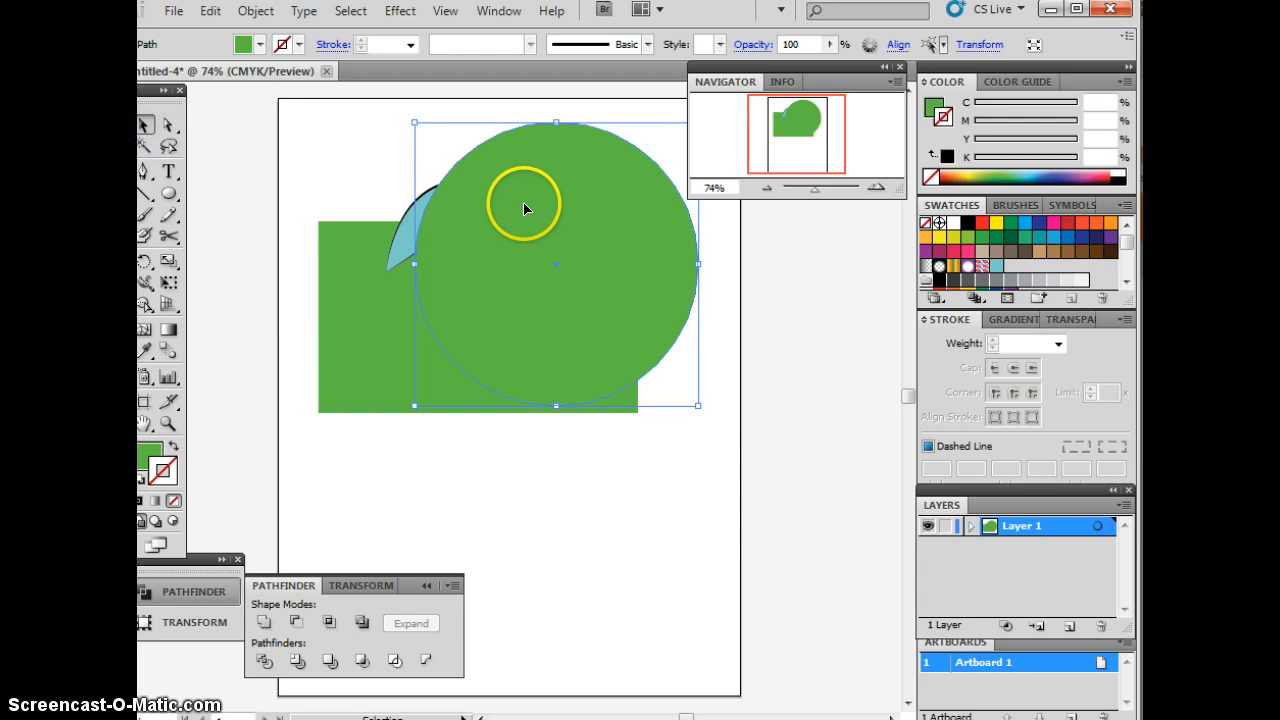
{"action": "left_click_drag", "start_coordinate": [523, 206], "coordinate": [551, 432]}
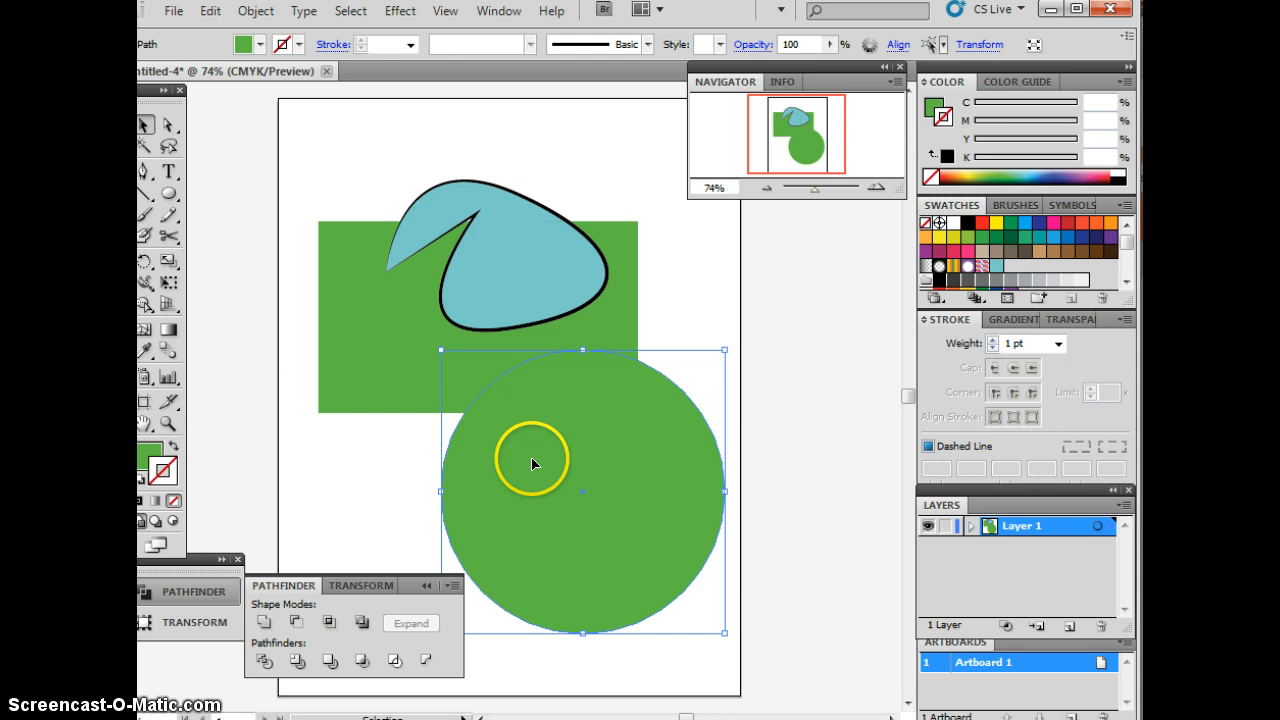
Step: Give the circle a 10 pt stroke in the yellow-green swatch, C 20 and Y 100
{"action": "left_click", "coordinate": [410, 44]}
{"action": "left_click", "coordinate": [395, 233]}
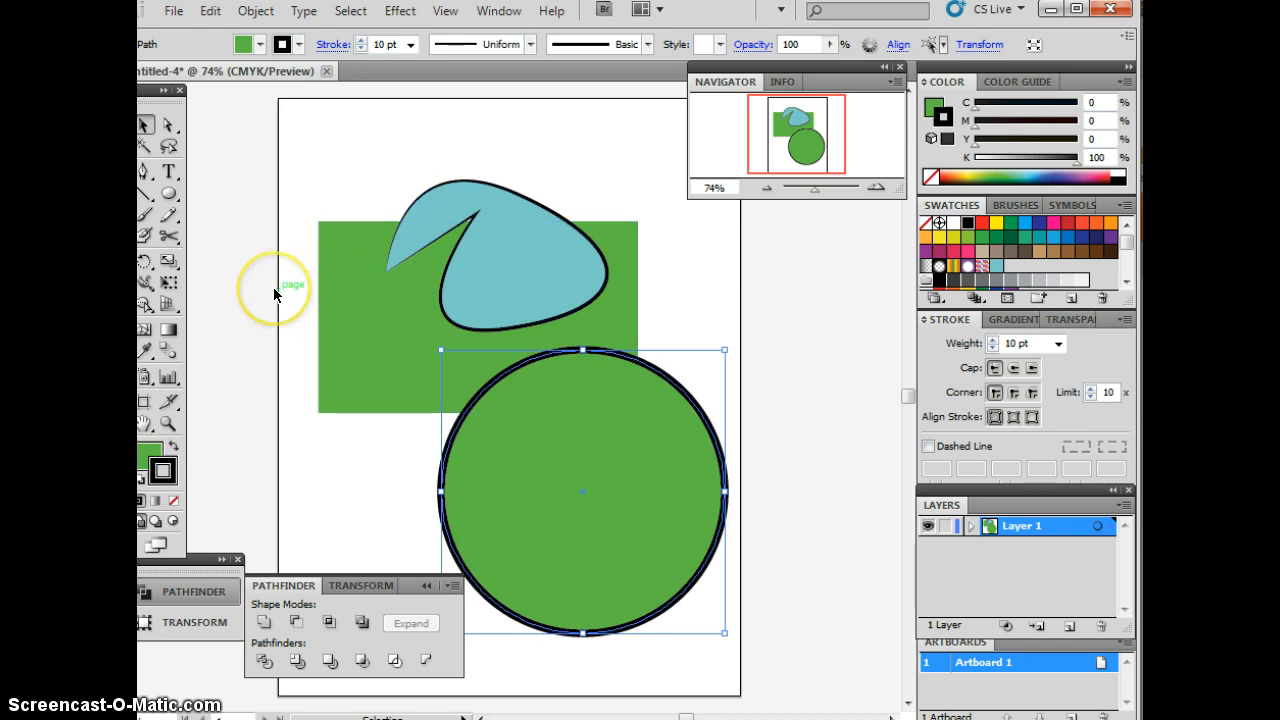
{"action": "left_click", "coordinate": [952, 238]}
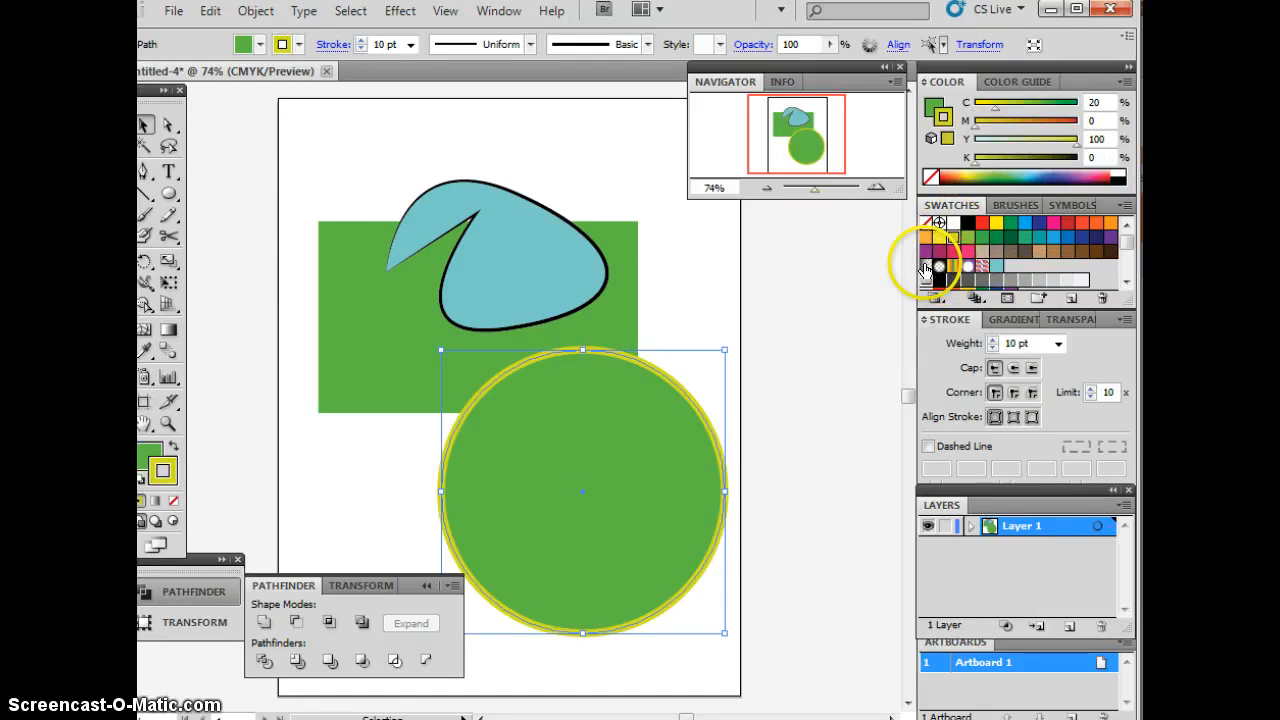
Step: Set the circle's fill to none, keeping only its outline
{"action": "left_click", "coordinate": [150, 454]}
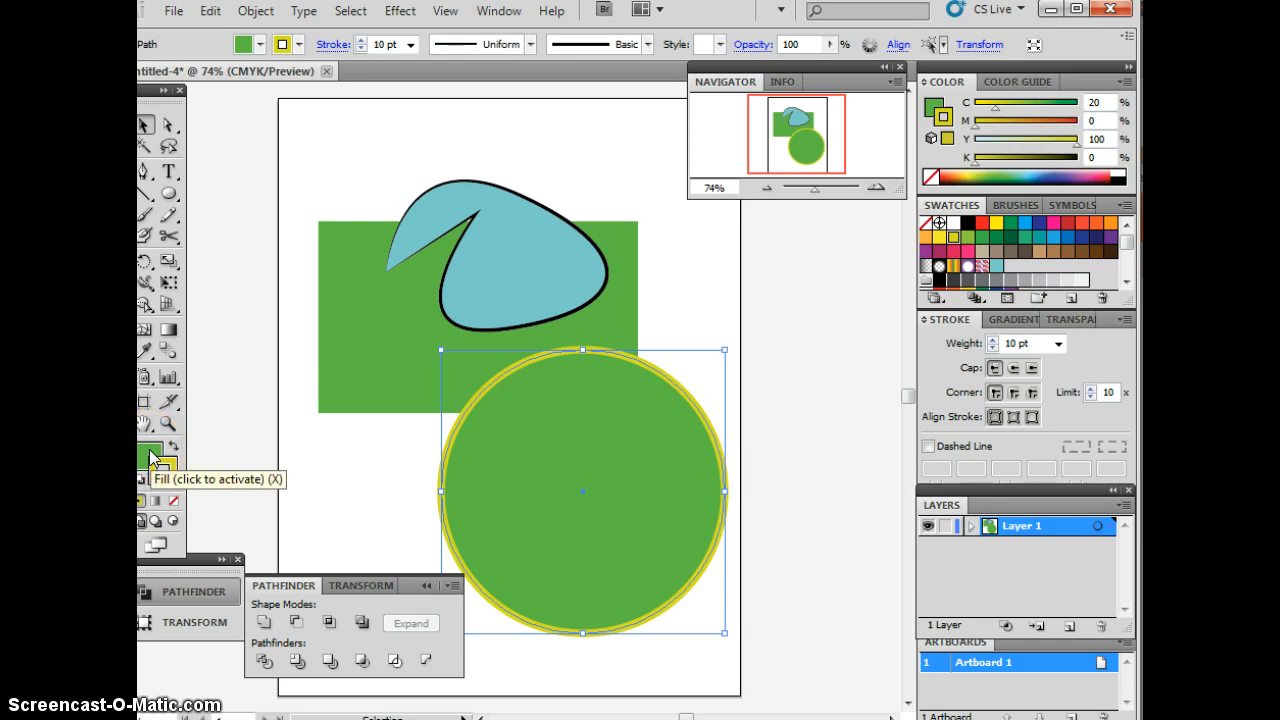
{"action": "left_click", "coordinate": [150, 454]}
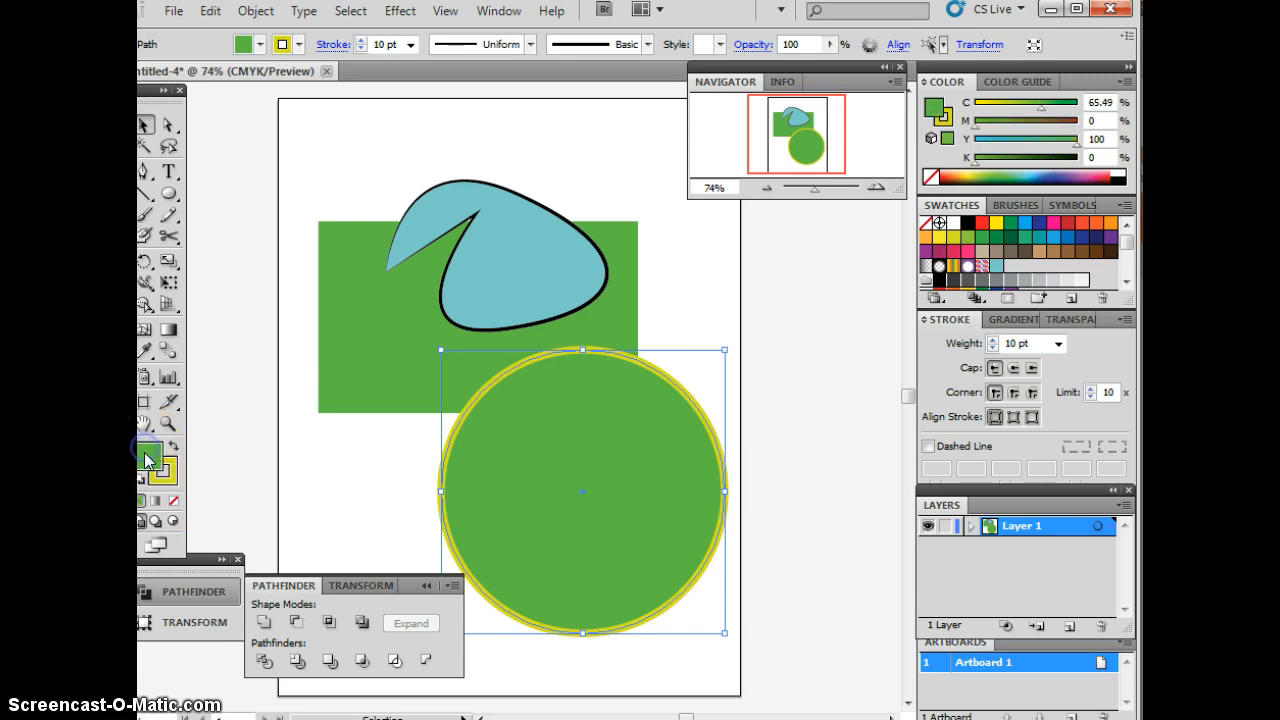
{"action": "left_click", "coordinate": [174, 502]}
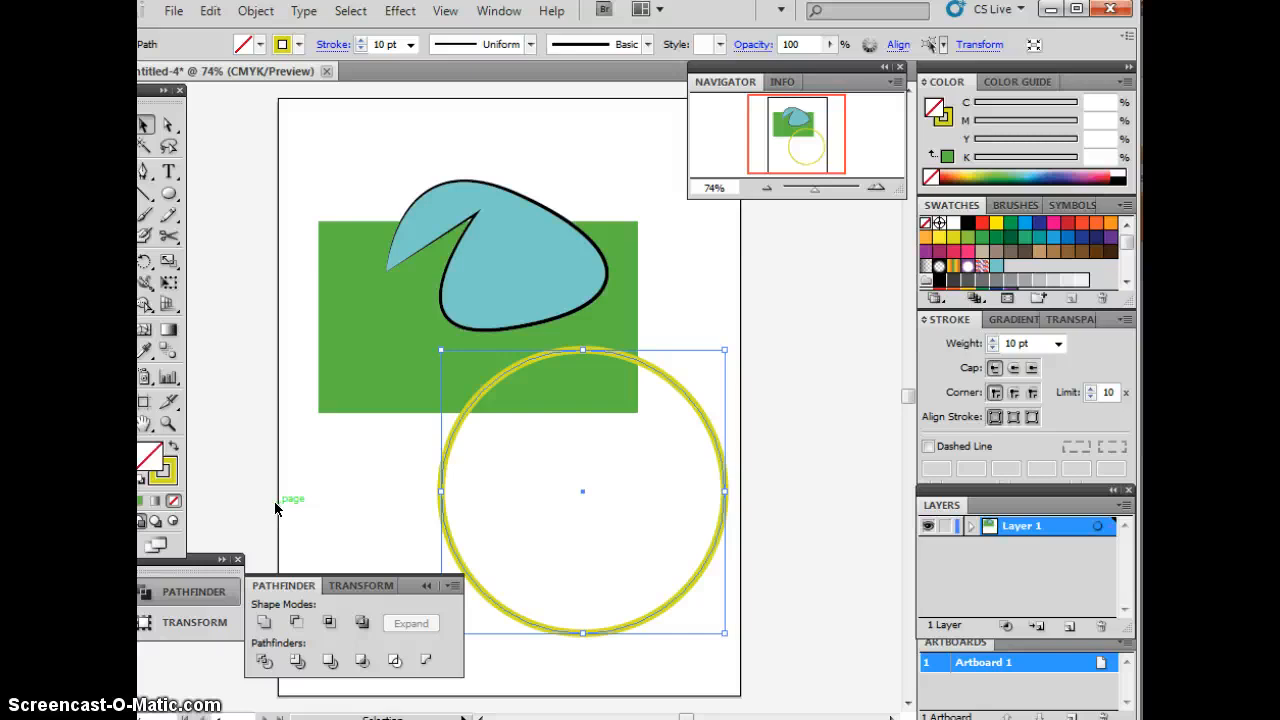
Step: Paste a copy of the yellow outlined circle onto the page
{"action": "left_click_drag", "start_coordinate": [280, 508], "coordinate": [401, 458]}
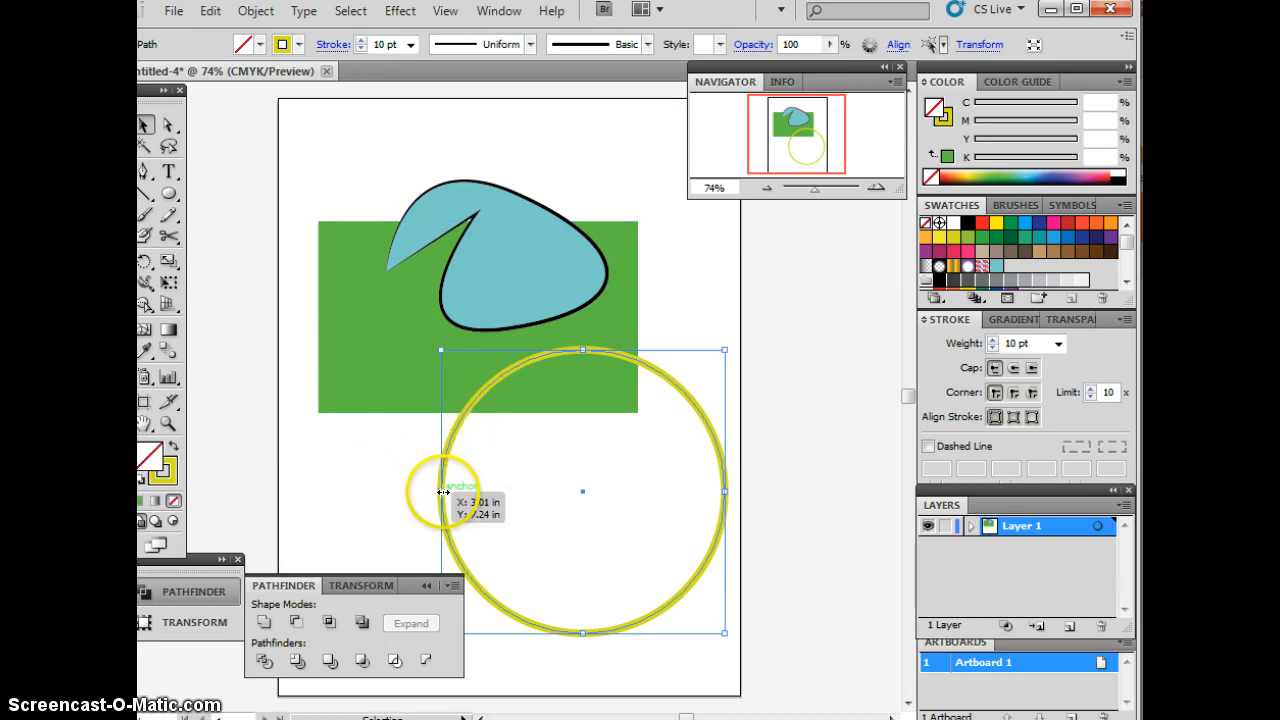
{"action": "key", "text": "a"}
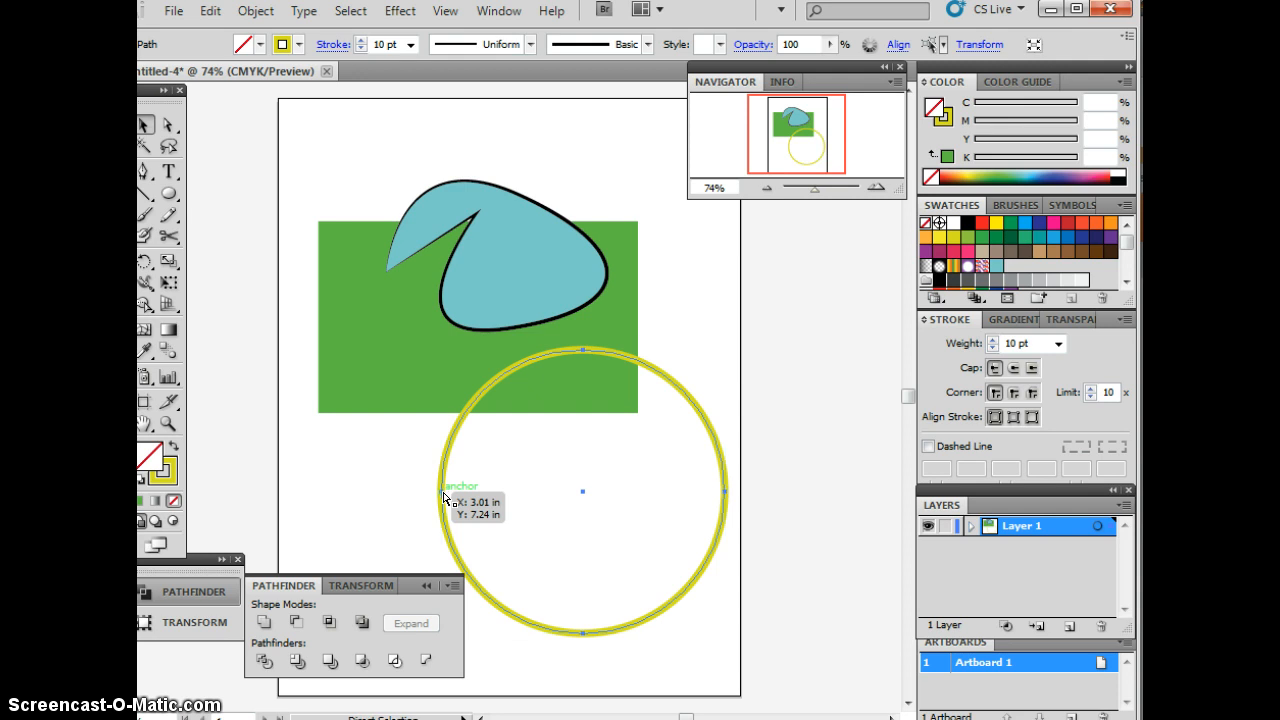
{"action": "key", "text": "v"}
{"action": "key", "text": "ctrl+v"}
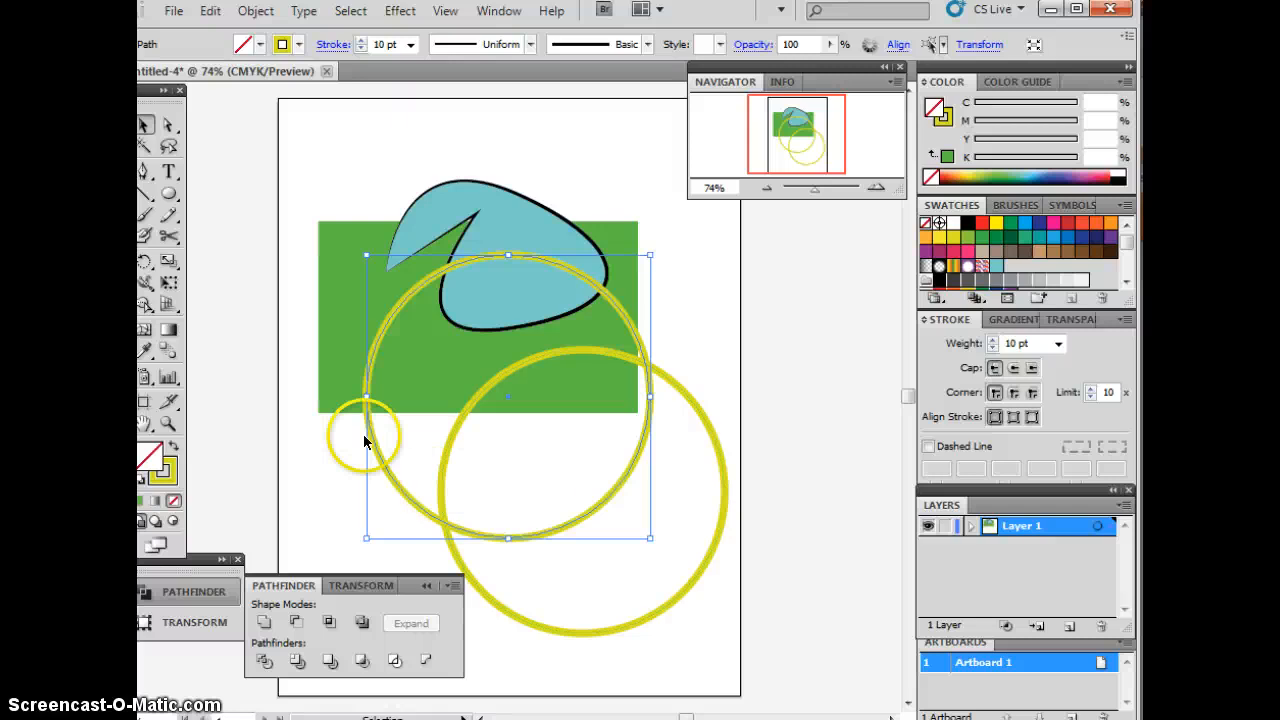
Step: Scale the pasted circle uniformly to 50% without scaling strokes and effects
{"action": "left_click", "coordinate": [255, 12]}
{"action": "mouse_move", "coordinate": [292, 38]}
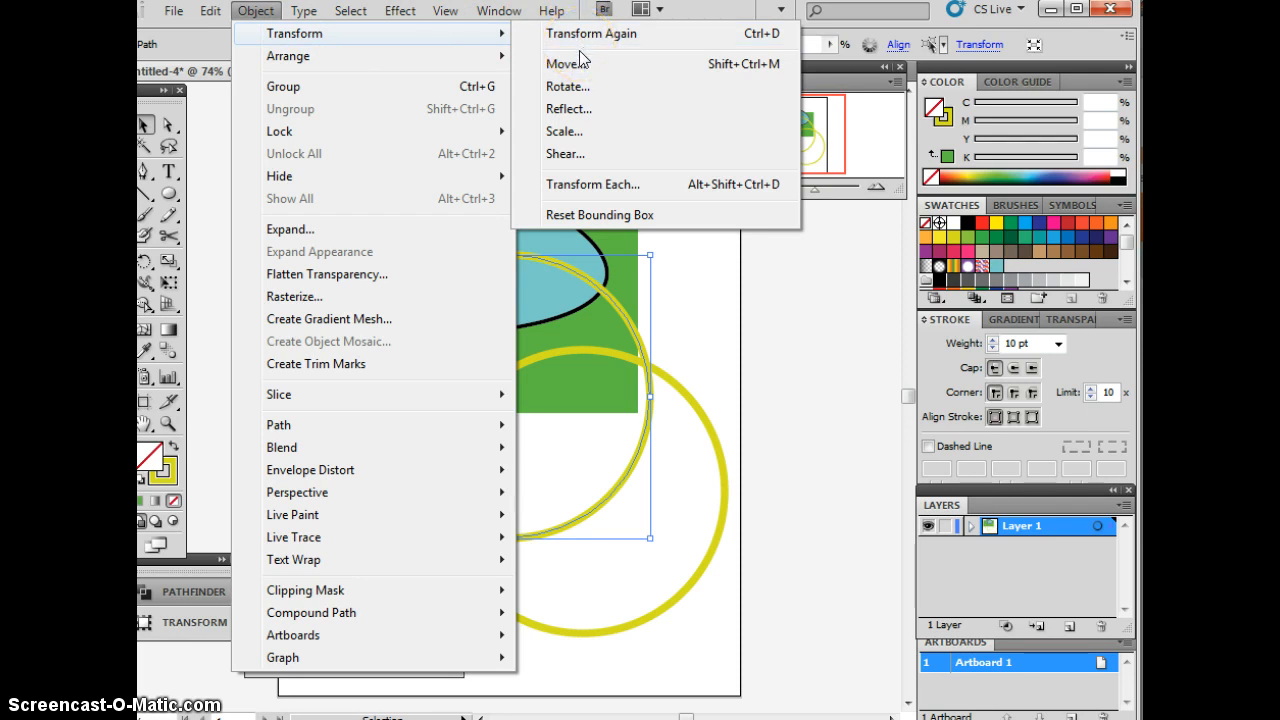
{"action": "left_click", "coordinate": [590, 133]}
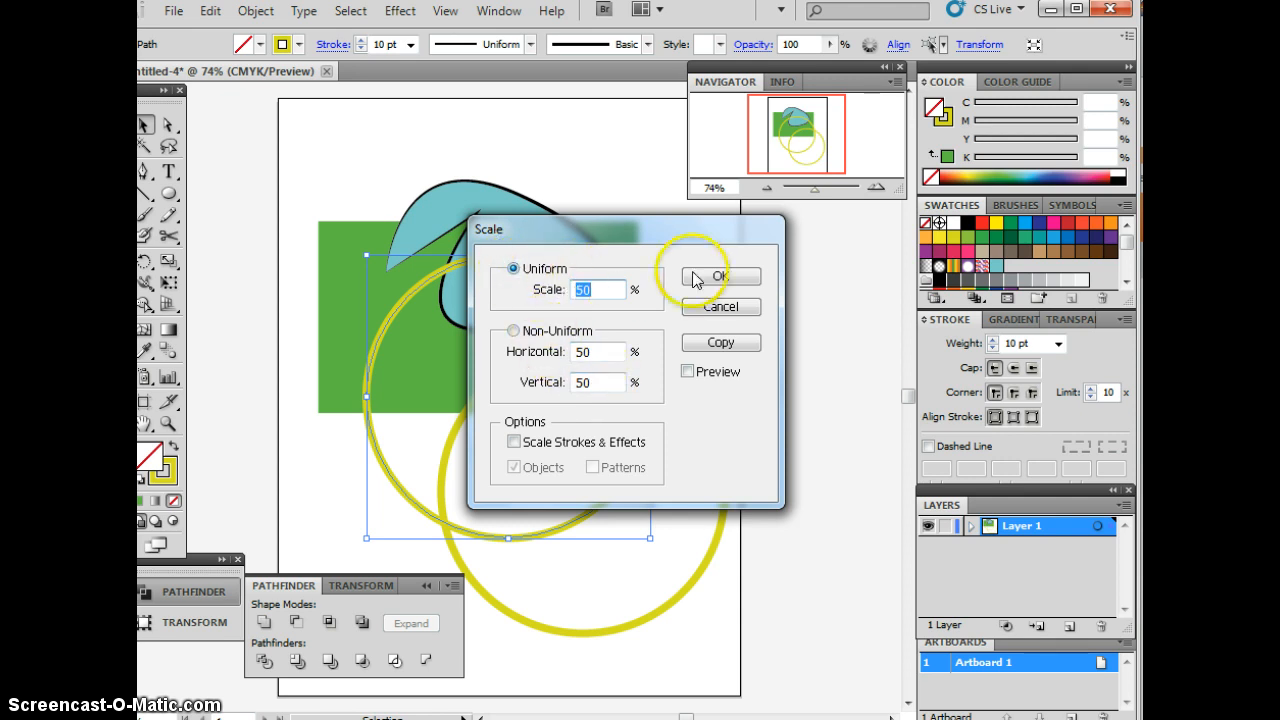
{"action": "left_click", "coordinate": [728, 280]}
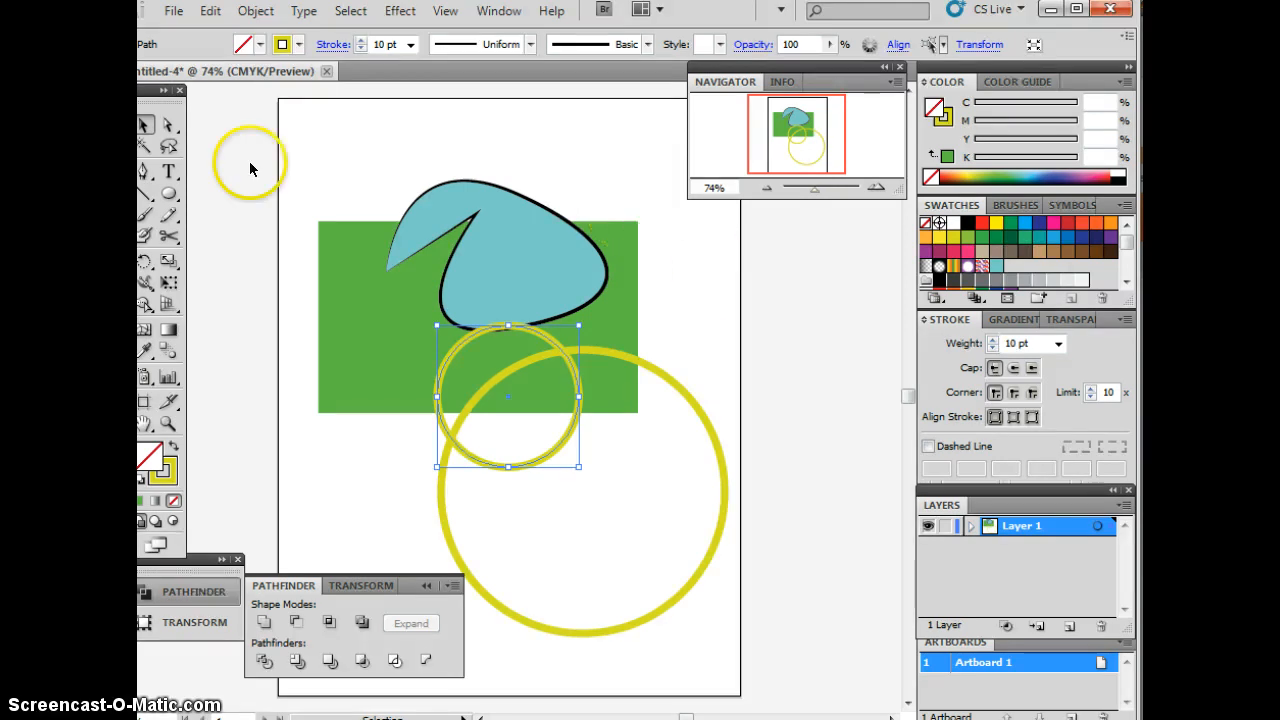
Step: Start a star with the Star tool above the green rectangle's upper-left corner, reducing its points to five
{"action": "left_click", "coordinate": [176, 196]}
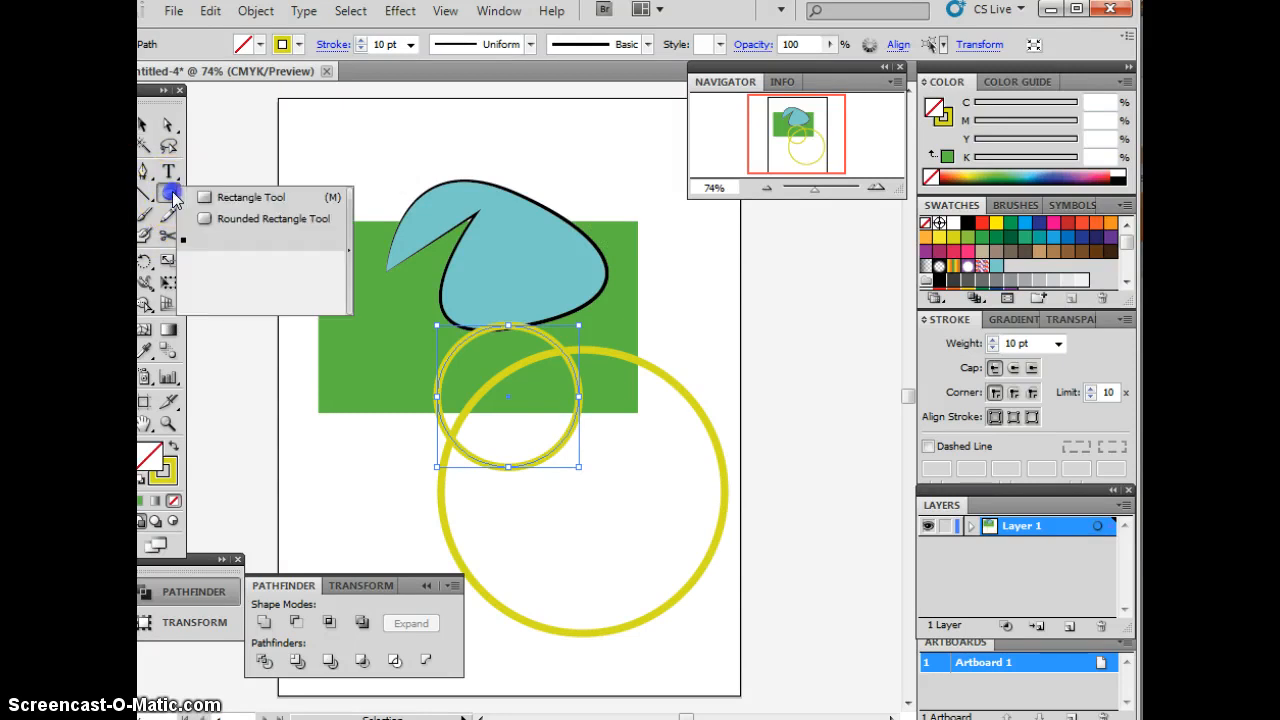
{"action": "left_click_drag", "start_coordinate": [180, 203], "coordinate": [217, 284]}
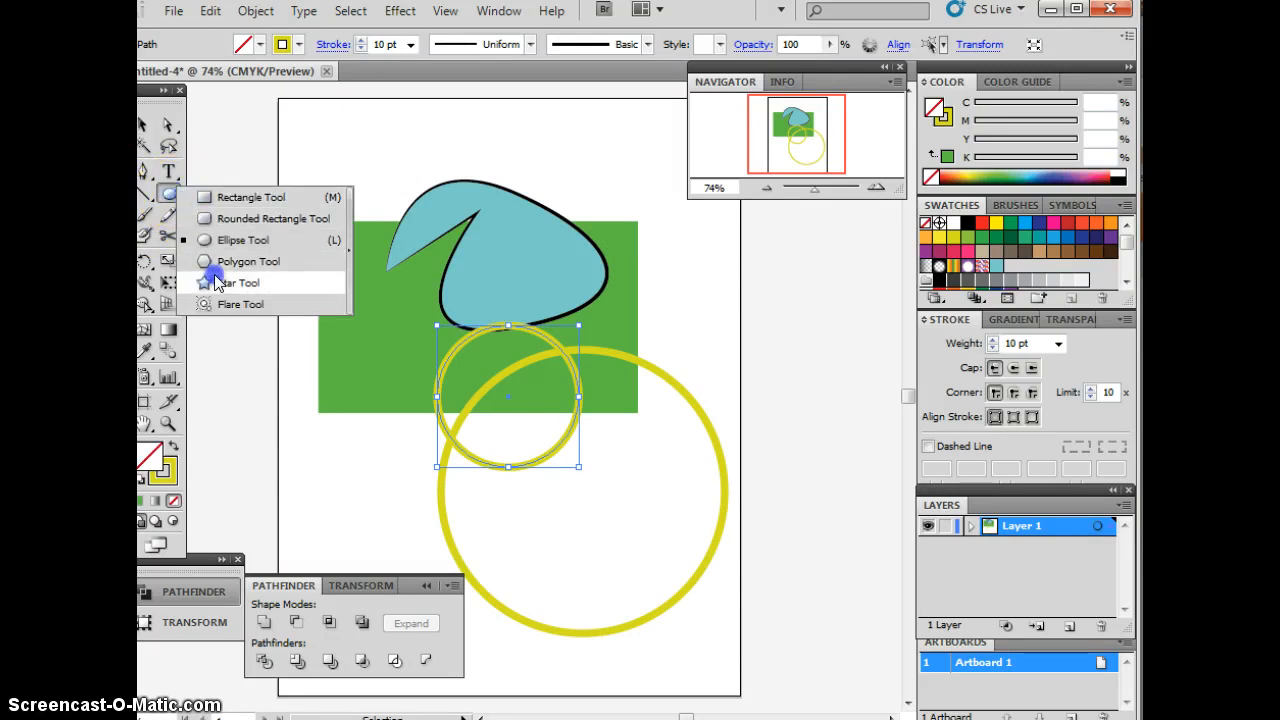
{"action": "left_click_drag", "start_coordinate": [214, 277], "coordinate": [214, 274]}
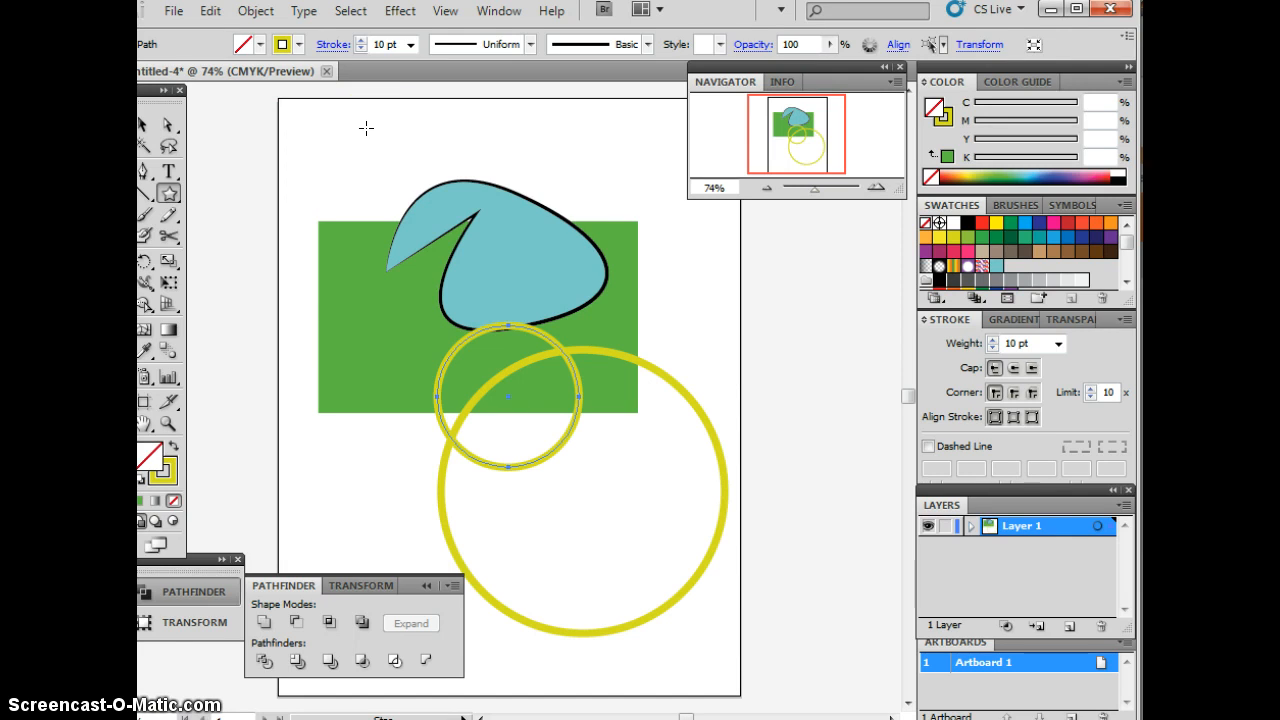
{"action": "left_click_drag", "start_coordinate": [366, 128], "coordinate": [381, 145]}
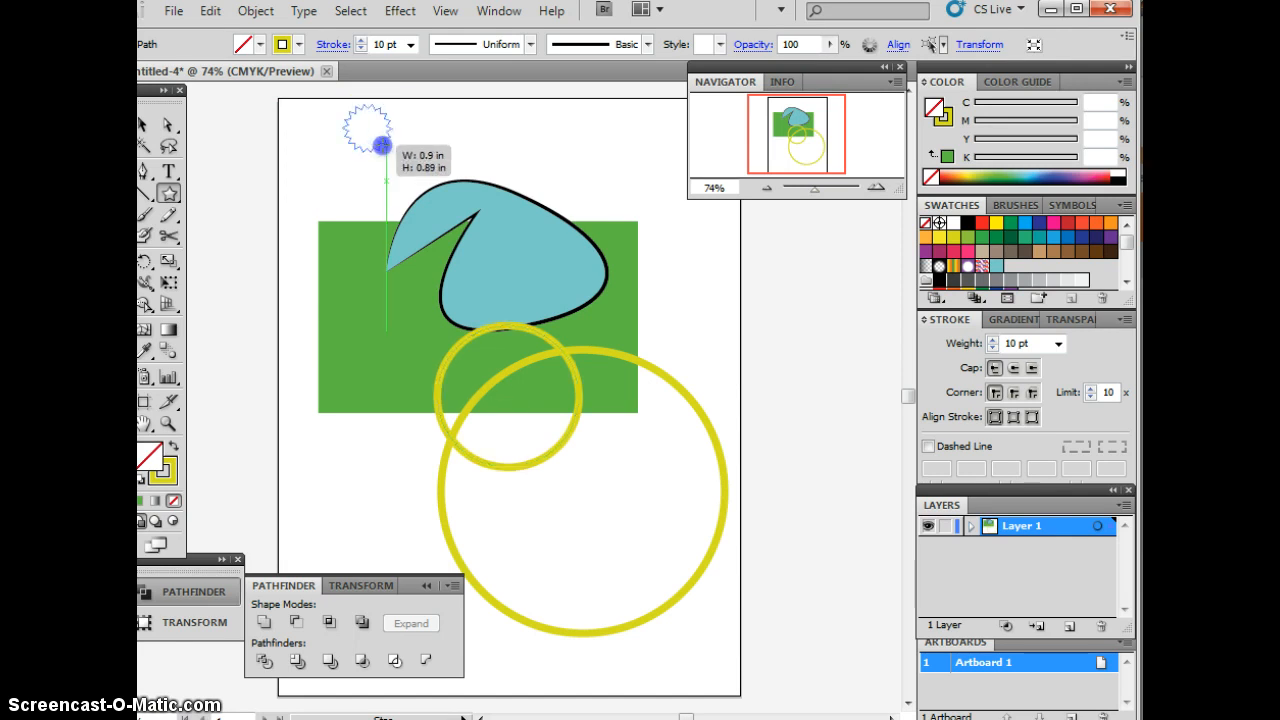
{"action": "key", "text": "Down"}
{"action": "key", "text": "Down"}
{"action": "key", "text": "Down"}
{"action": "key", "text": "Down"}
{"action": "key", "text": "Down"}
{"action": "key", "text": "Down"}
{"action": "key", "text": "Down"}
{"action": "key", "text": "Down"}
{"action": "key", "text": "Down"}
{"action": "key", "text": "Down"}
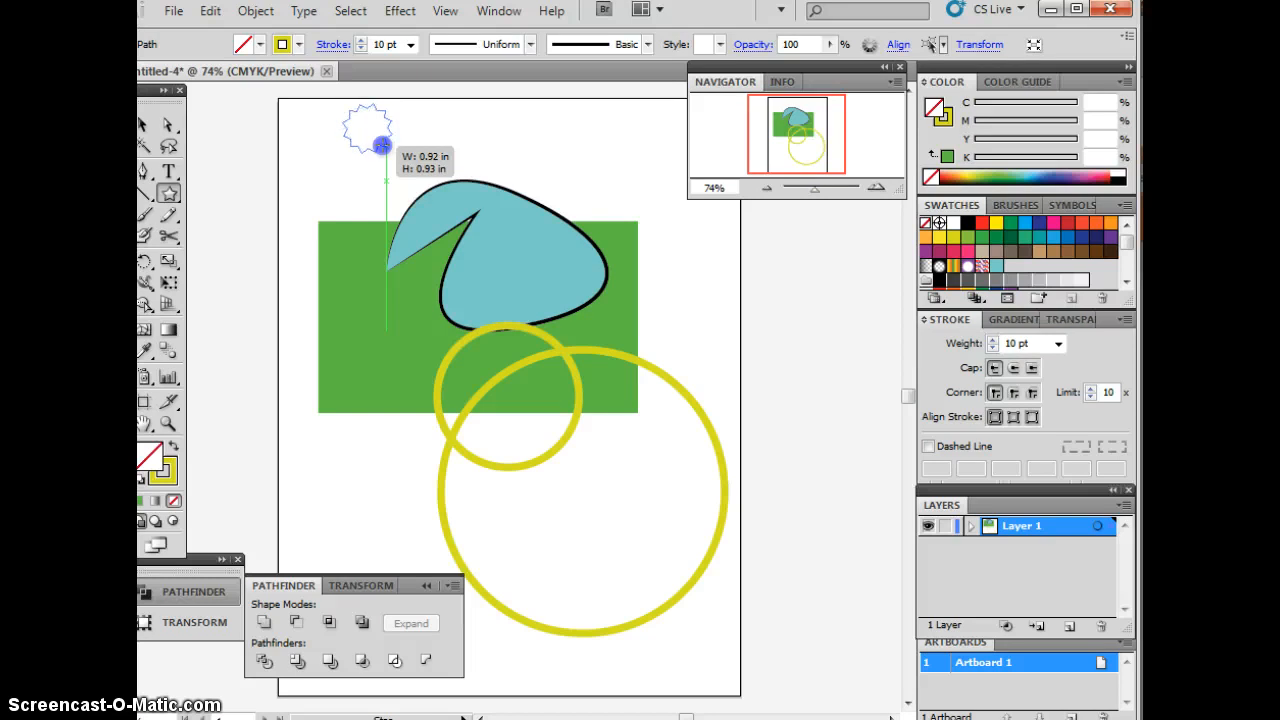
{"action": "key", "text": "Down"}
{"action": "key", "text": "Down"}
{"action": "key", "text": "Down"}
{"action": "key", "text": "Down"}
{"action": "key", "text": "Down"}
{"action": "left_click_drag", "start_coordinate": [381, 145], "coordinate": [391, 171]}
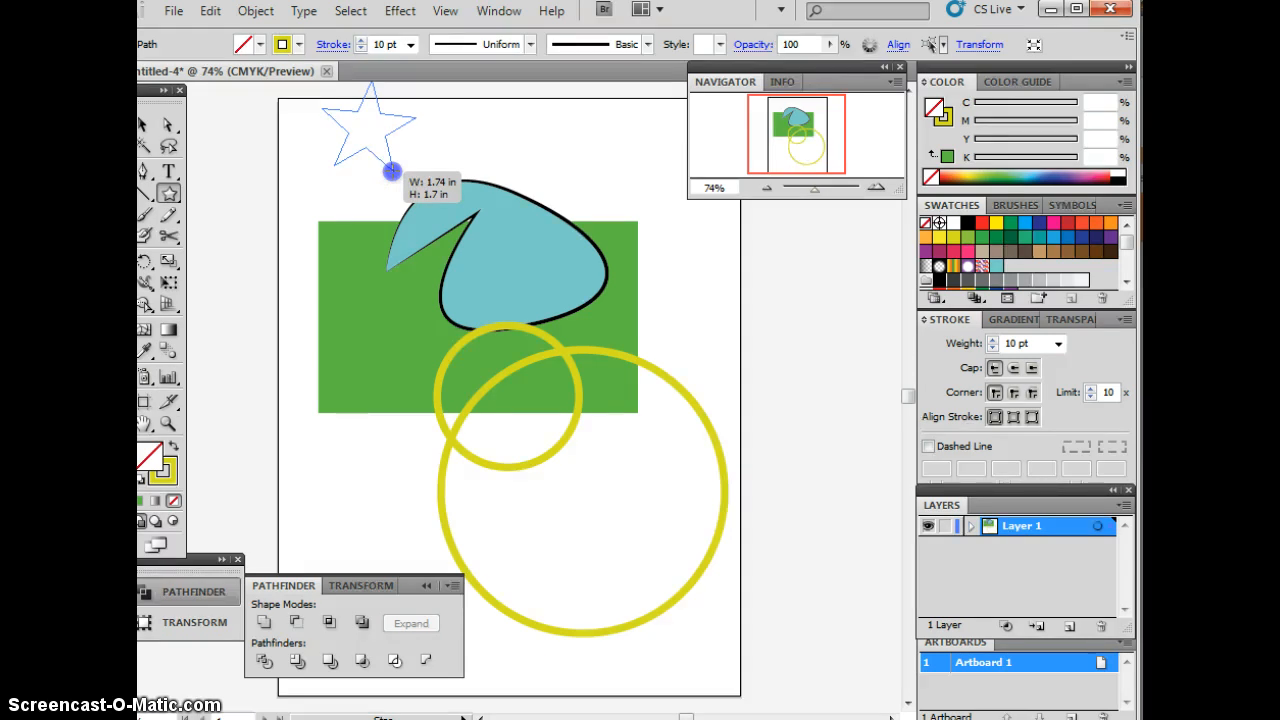
Step: Increase the star's points to form a many-pointed burst with sharp spikes, and finish it at a smaller size
{"action": "key", "text": "Up"}
{"action": "key", "text": "Up"}
{"action": "key", "text": "Up"}
{"action": "key", "text": "Up"}
{"action": "key", "text": "Up"}
{"action": "key", "text": "Up"}
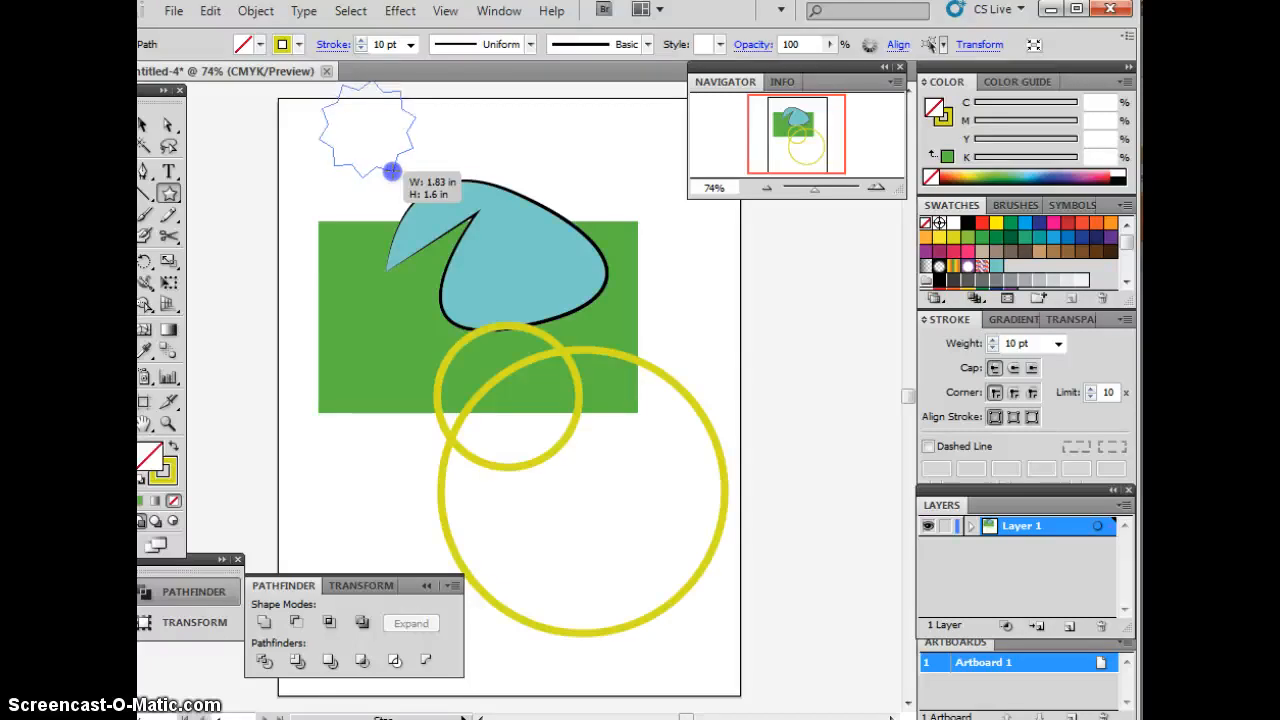
{"action": "key", "text": "Up"}
{"action": "key", "text": "Up"}
{"action": "key", "text": "Up"}
{"action": "key", "text": "Up"}
{"action": "key", "text": "Up"}
{"action": "key", "text": "Up"}
{"action": "key", "text": "Up"}
{"action": "key", "text": "Up"}
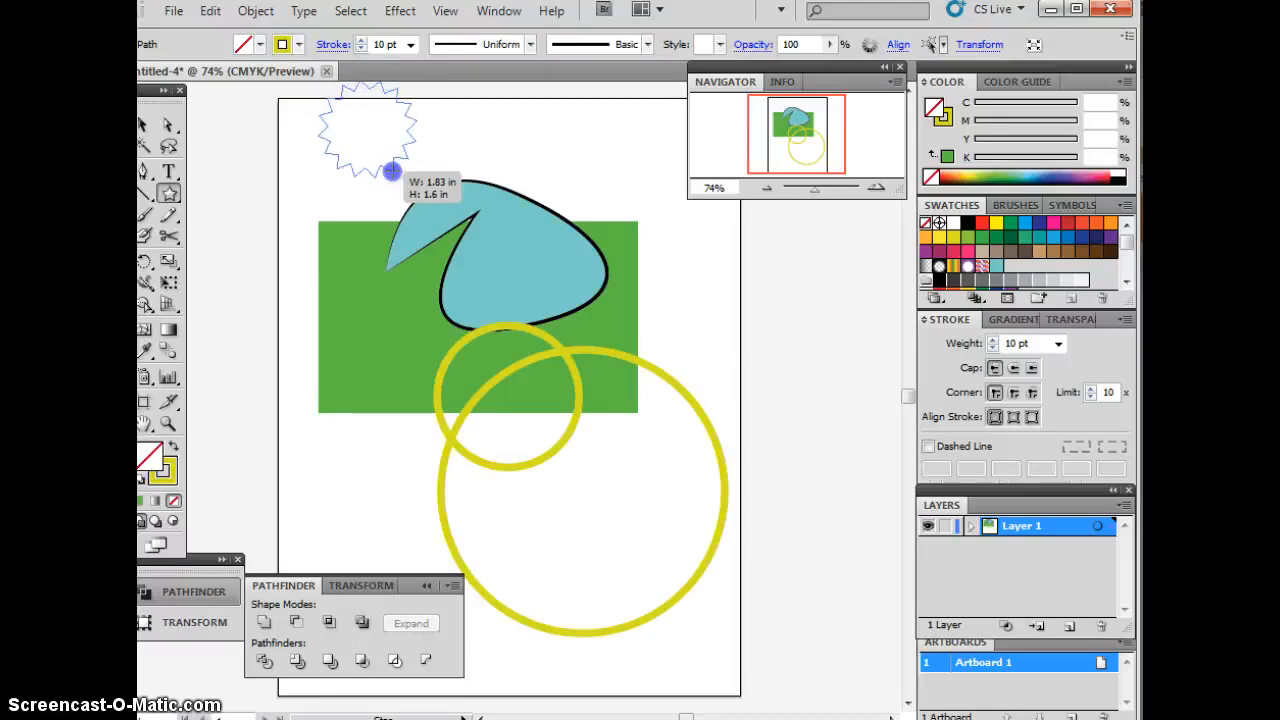
{"action": "key", "text": "Up"}
{"action": "key", "text": "Up"}
{"action": "key", "text": "Up"}
{"action": "key", "text": "Up"}
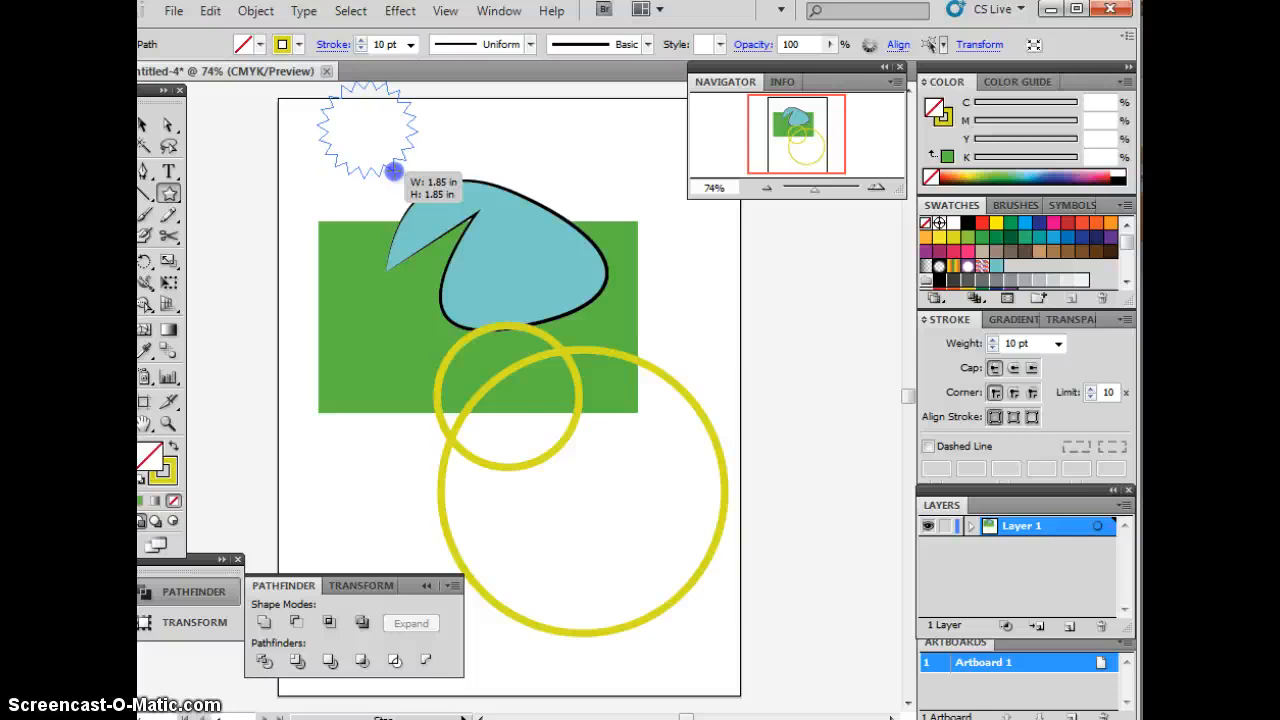
{"action": "key", "text": "Up"}
{"action": "key", "text": "Up"}
{"action": "key", "text": "Up"}
{"action": "key", "text": "Up"}
{"action": "key", "text": "Up"}
{"action": "key", "text": "Up"}
{"action": "key", "text": "Up"}
{"action": "key", "text": "Up"}
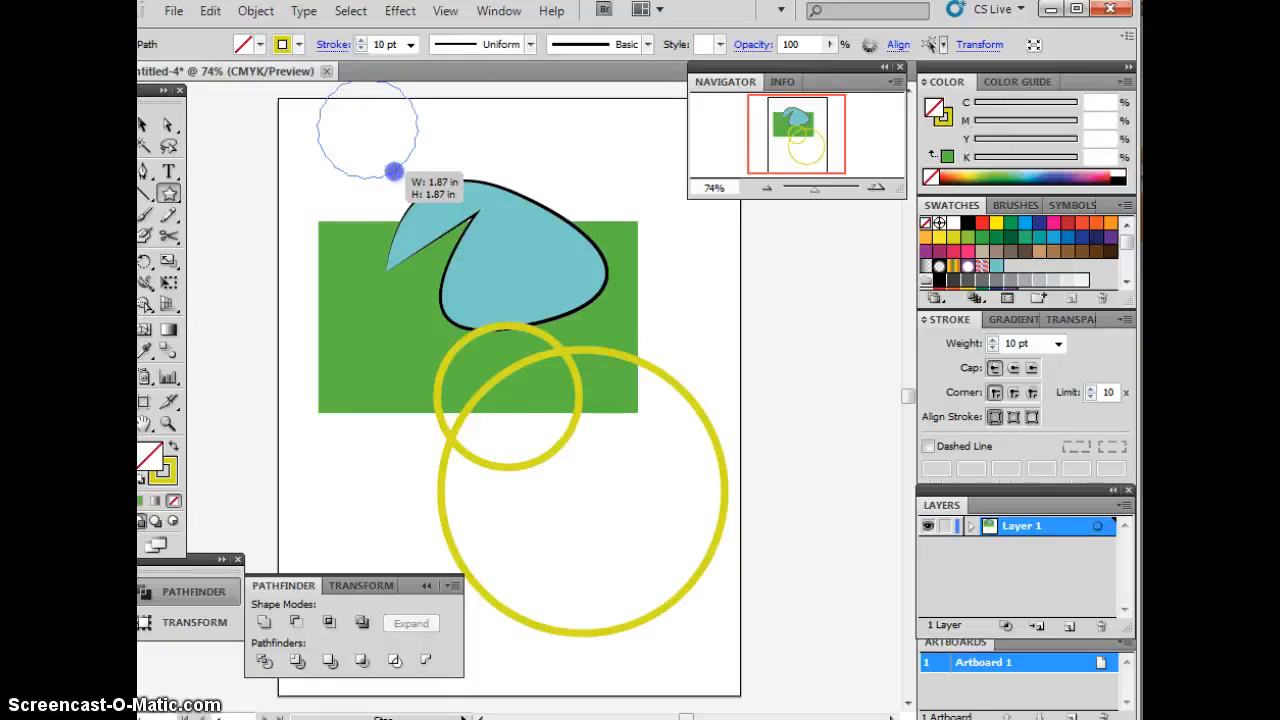
{"action": "key", "text": "alt"}
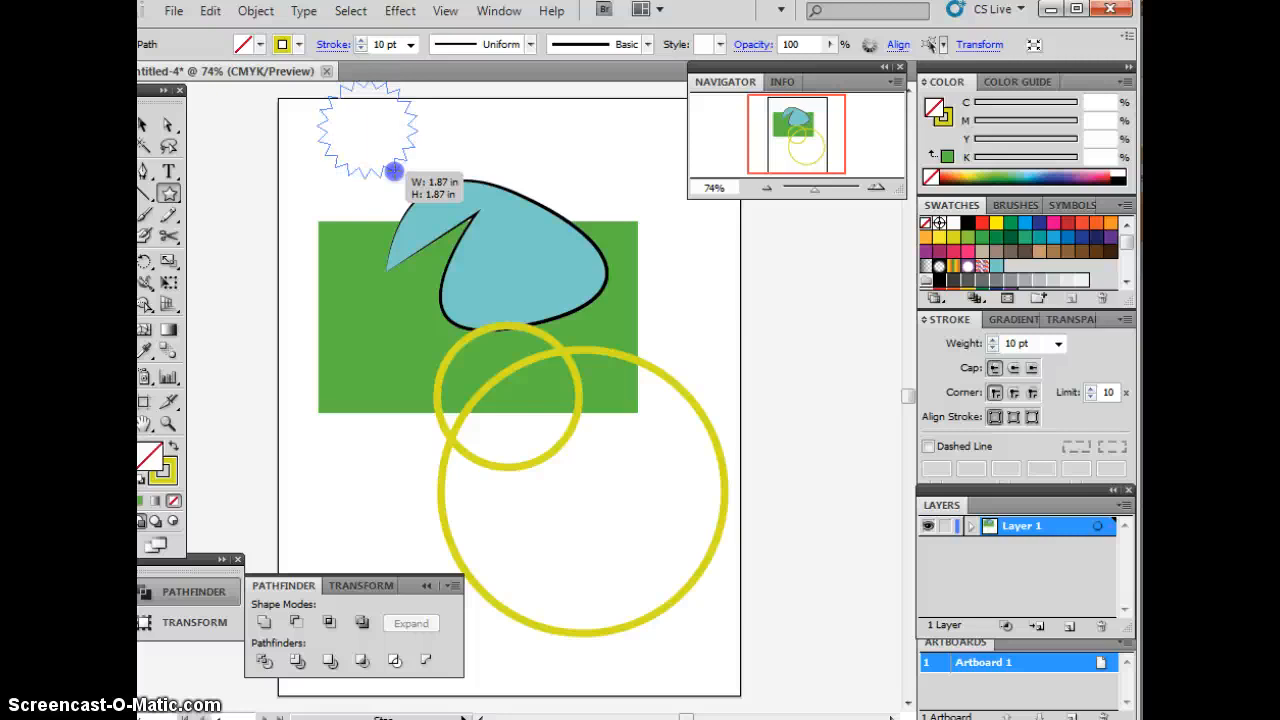
{"action": "left_click_drag", "start_coordinate": [393, 171], "coordinate": [385, 156]}
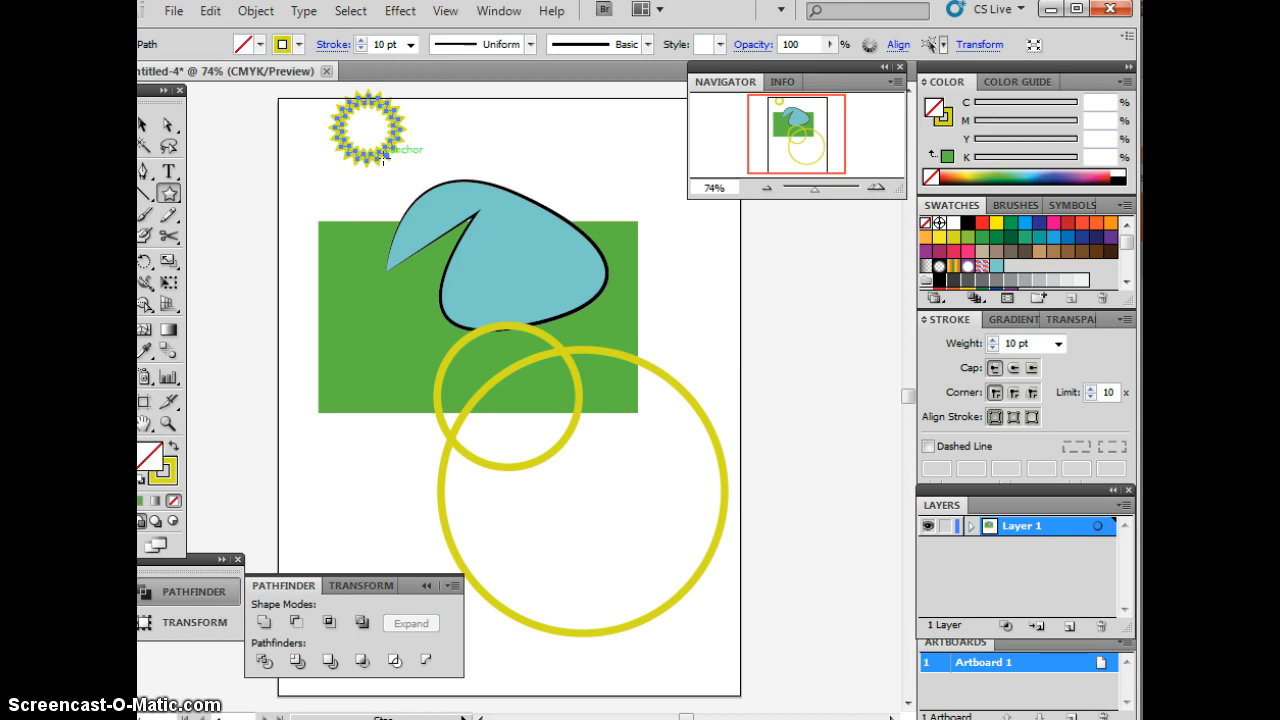
Step: Select only the starburst and move it onto the green rectangle's lower-left corner
{"action": "left_click", "coordinate": [143, 124]}
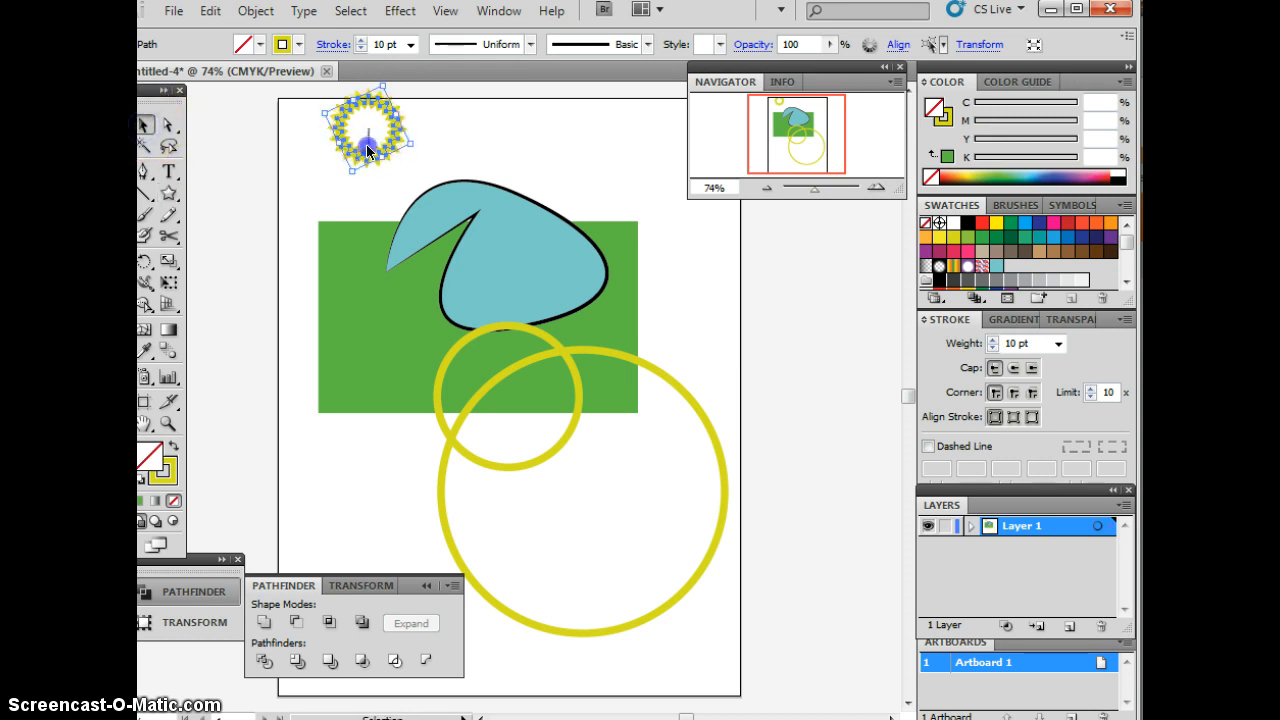
{"action": "left_click", "coordinate": [362, 227], "text": "shift"}
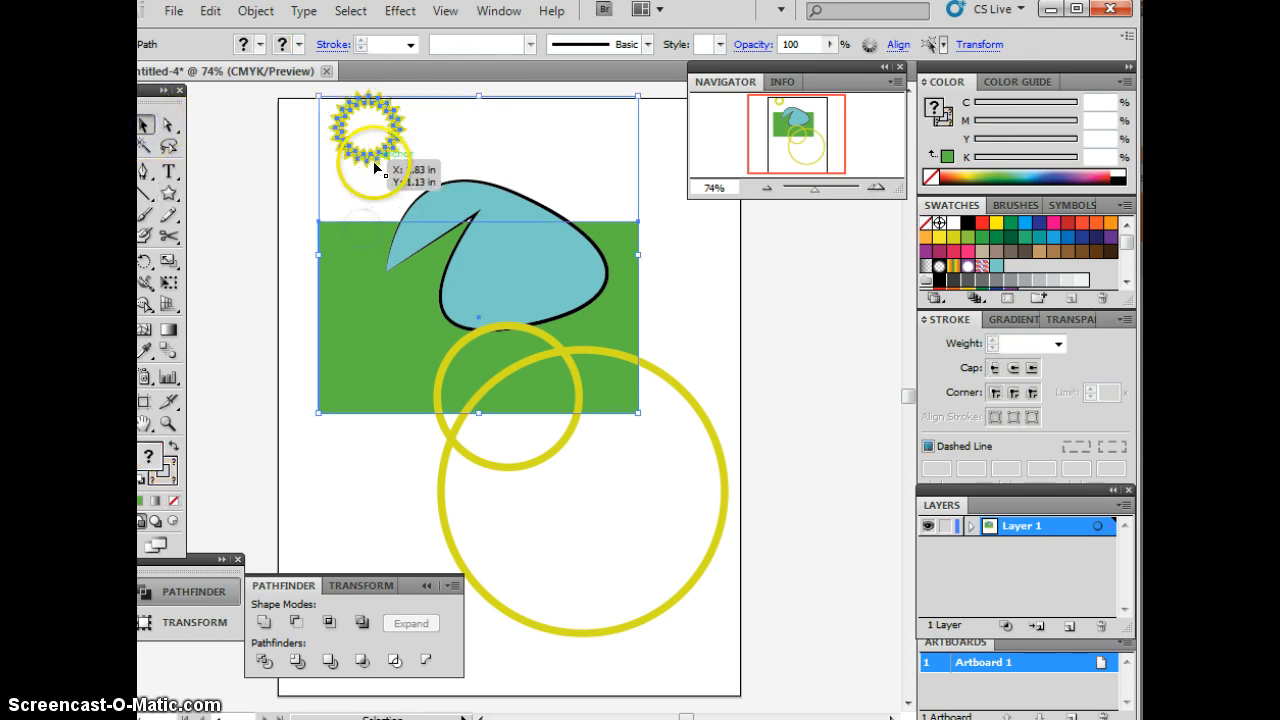
{"action": "left_click", "coordinate": [290, 168]}
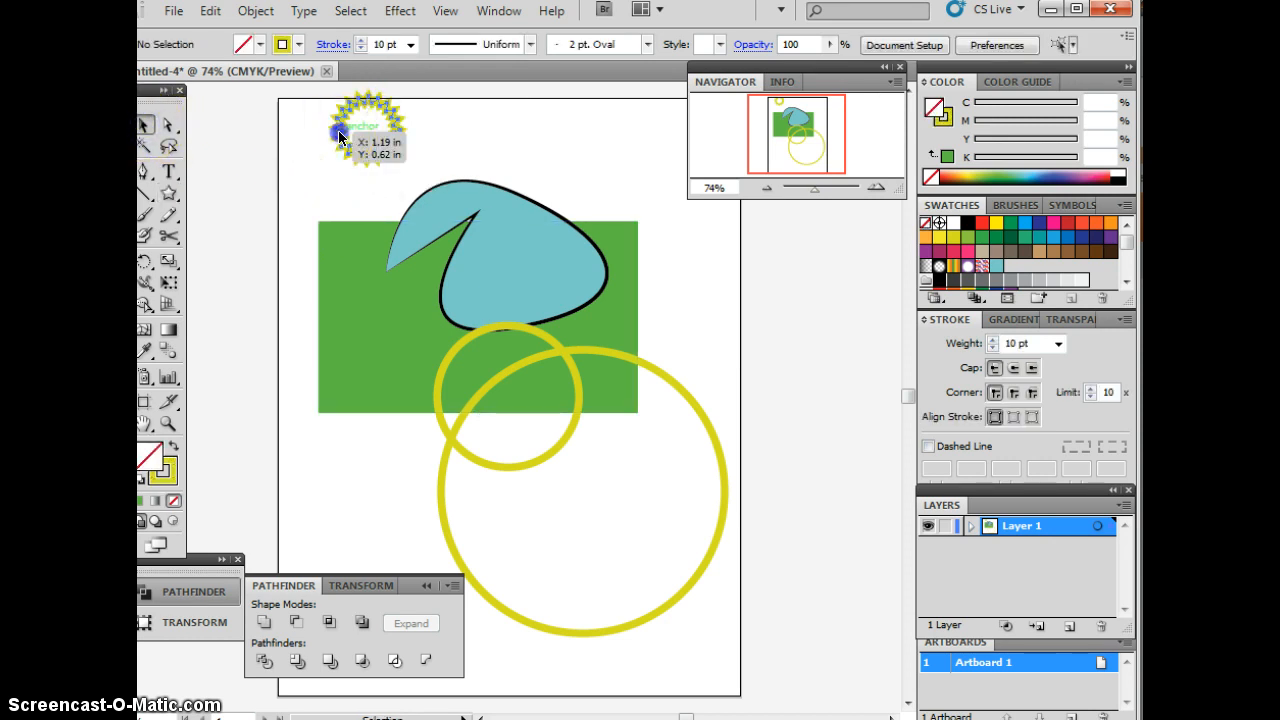
{"action": "left_click_drag", "start_coordinate": [340, 137], "coordinate": [328, 393]}
{"action": "left_click_drag", "start_coordinate": [376, 399], "coordinate": [393, 364]}
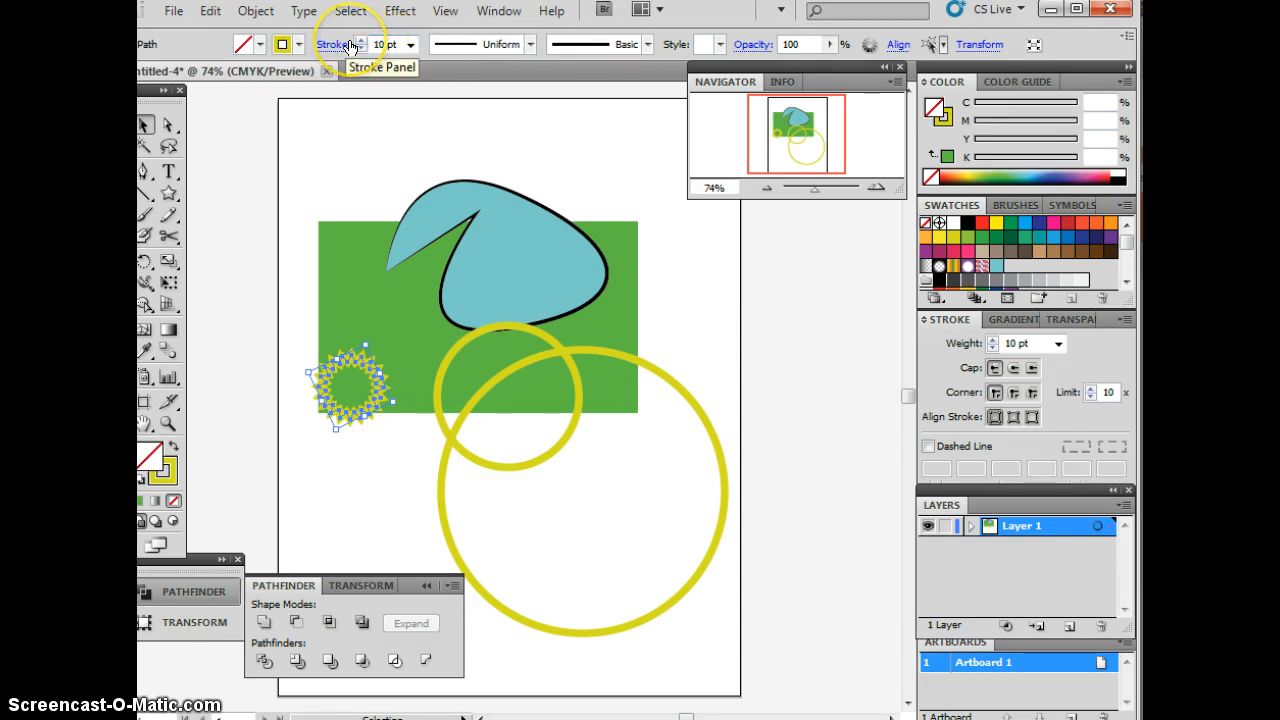
Step: Set the starburst's stroke to 2 pt and fill it with pinkish purple, about C 31.37 and M 66.27
{"action": "left_click", "coordinate": [408, 46]}
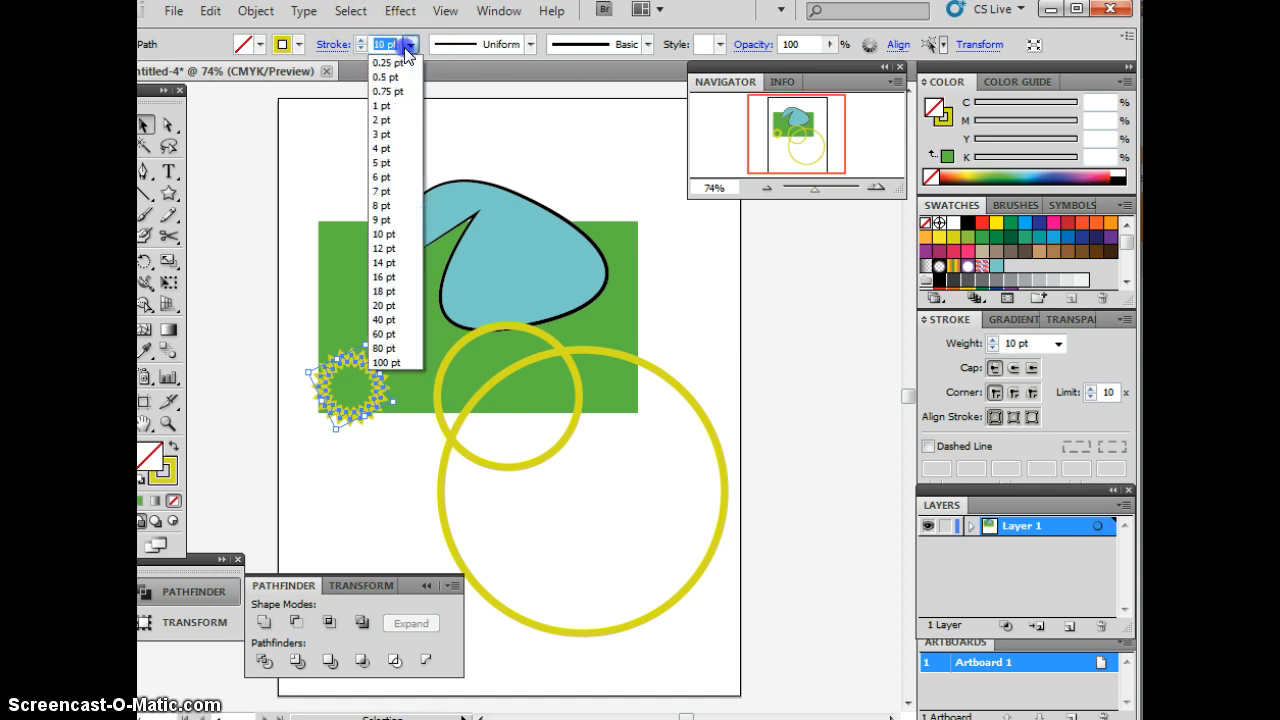
{"action": "left_click", "coordinate": [384, 120]}
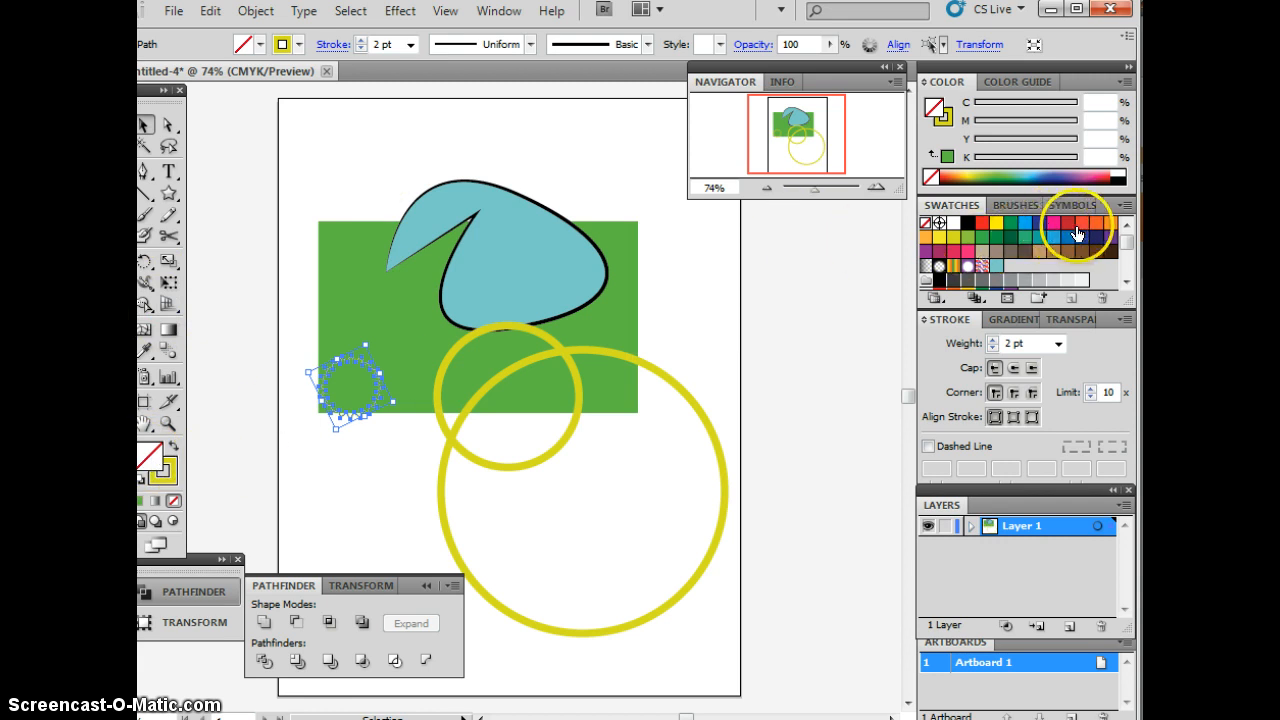
{"action": "left_click", "coordinate": [1062, 172]}
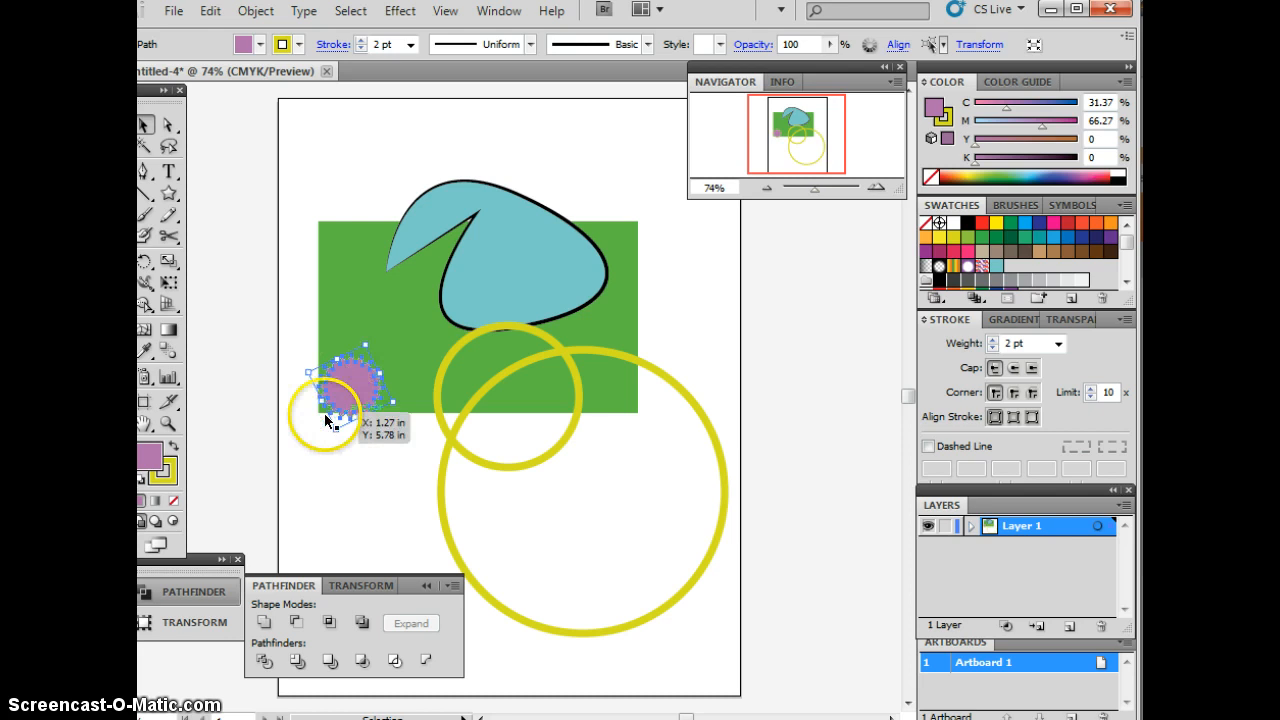
Step: Enlarge the purple starburst to more than twice its size and position it over the green rectangle's lower-left corner
{"action": "left_click_drag", "start_coordinate": [336, 428], "coordinate": [290, 557]}
{"action": "left_click", "coordinate": [337, 454]}
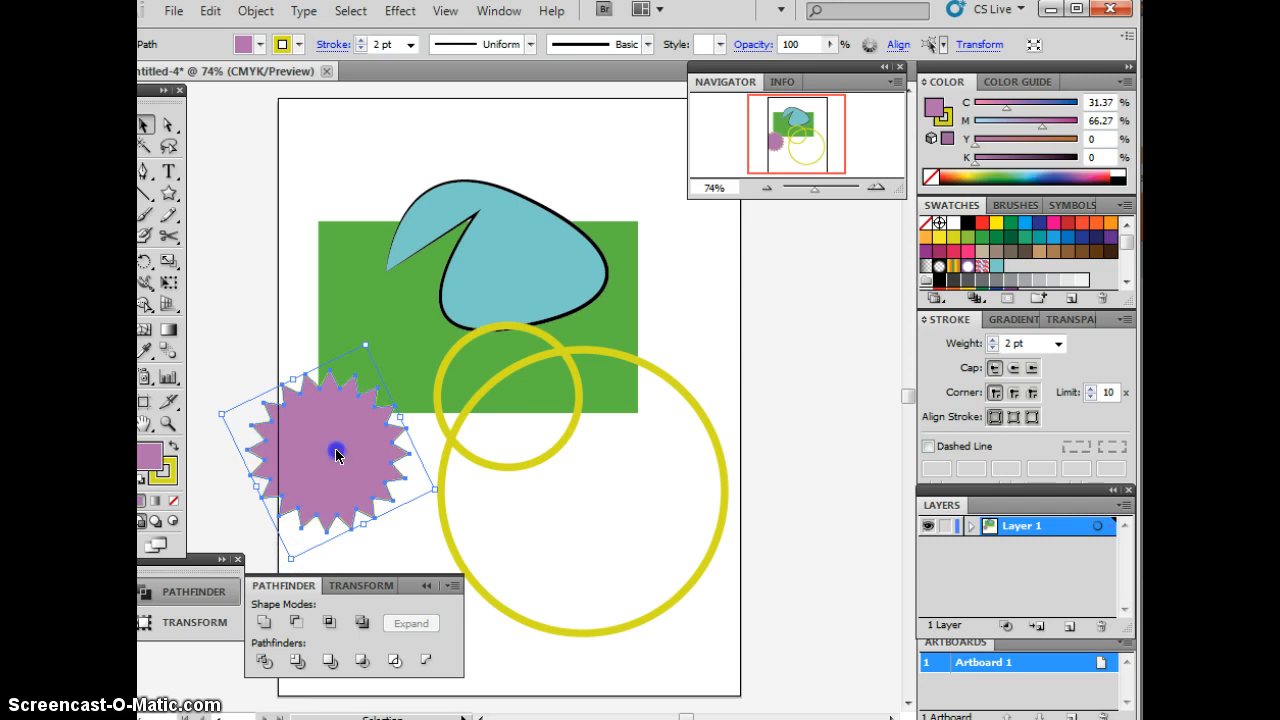
{"action": "left_click_drag", "start_coordinate": [336, 452], "coordinate": [391, 440]}
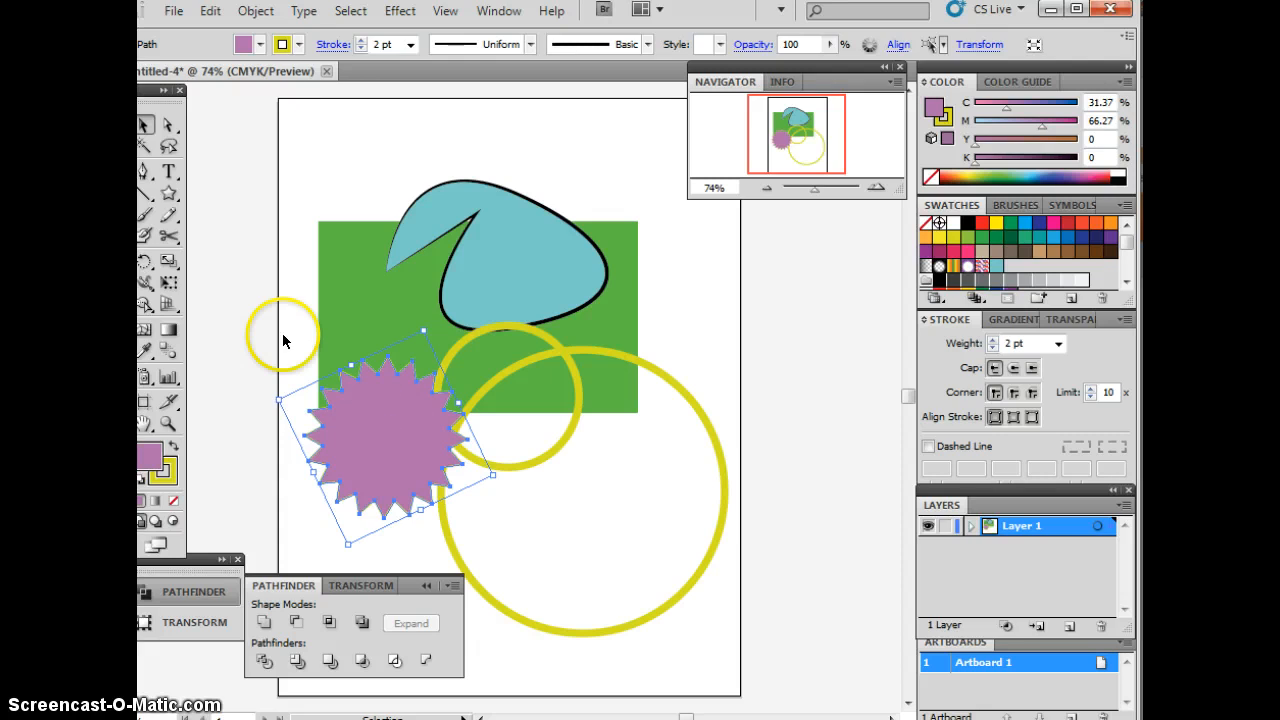
Step: Draw a small triangle at the starburst's center with the Star tool reduced to three points, and fill it with the light blue swatch
{"action": "left_click", "coordinate": [168, 198]}
{"action": "left_click_drag", "start_coordinate": [168, 203], "coordinate": [209, 285]}
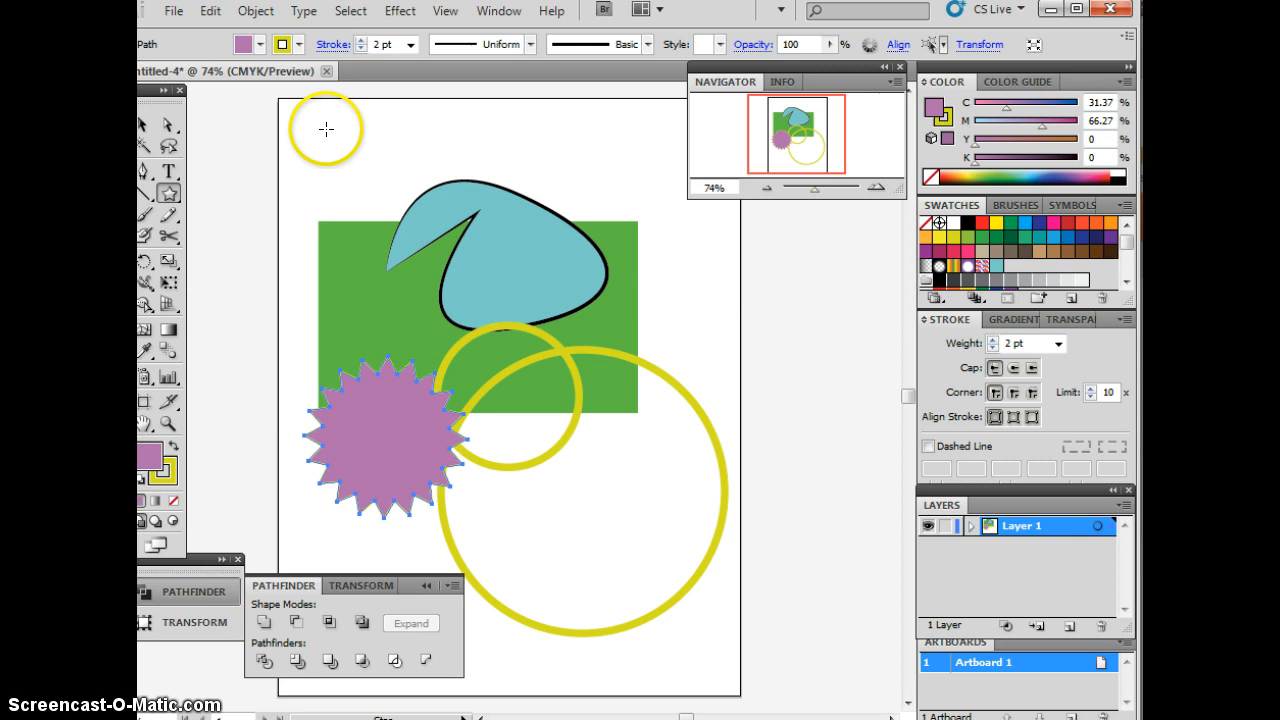
{"action": "left_click_drag", "start_coordinate": [326, 130], "coordinate": [380, 435]}
{"action": "key", "text": "Down"}
{"action": "key", "text": "Down"}
{"action": "key", "text": "Down"}
{"action": "key", "text": "Down"}
{"action": "key", "text": "Down"}
{"action": "key", "text": "Down"}
{"action": "left_click", "coordinate": [143, 123]}
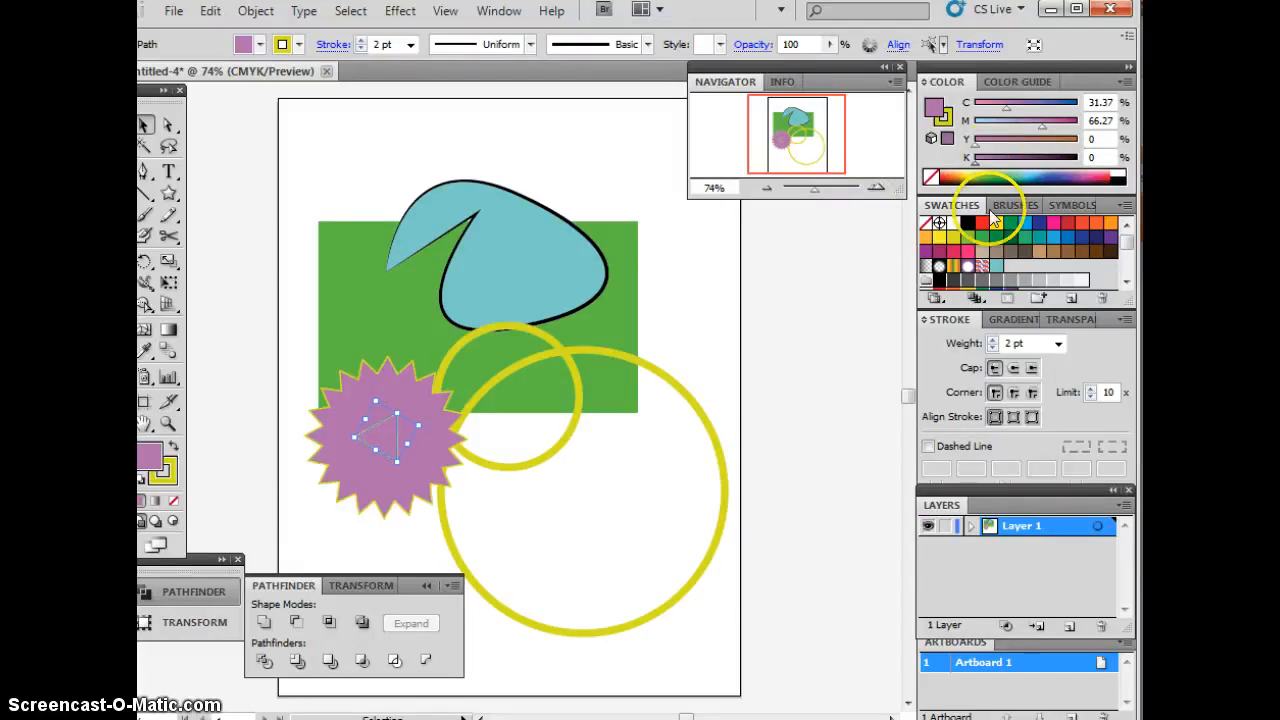
{"action": "left_click", "coordinate": [996, 267]}
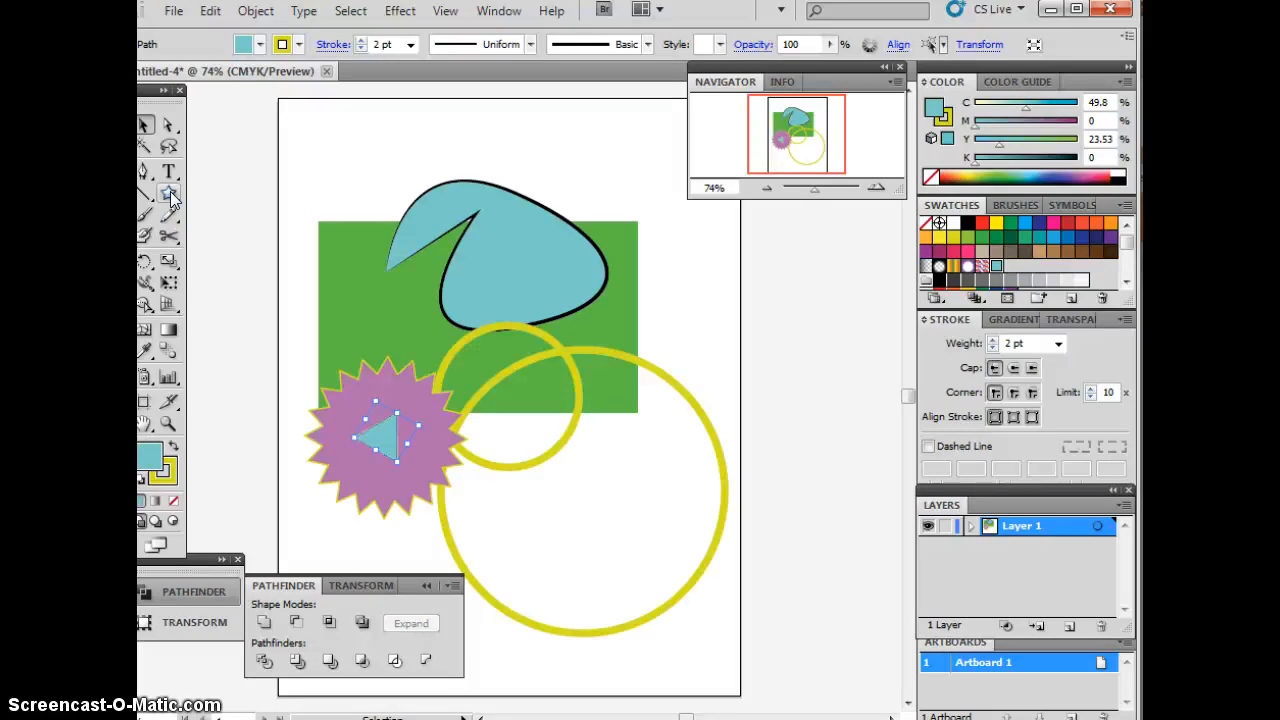
Step: Show the document rulers and deselect the triangle
{"action": "key", "text": "ctrl+r"}
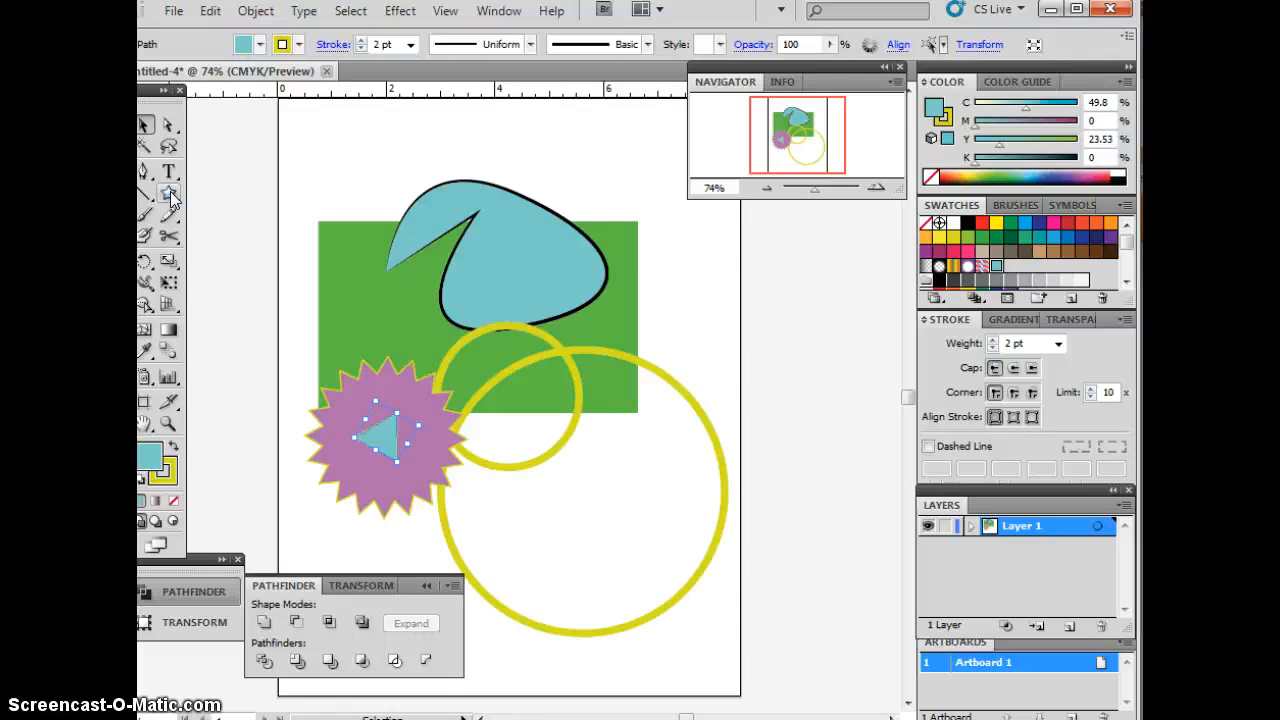
{"action": "left_click", "coordinate": [445, 11]}
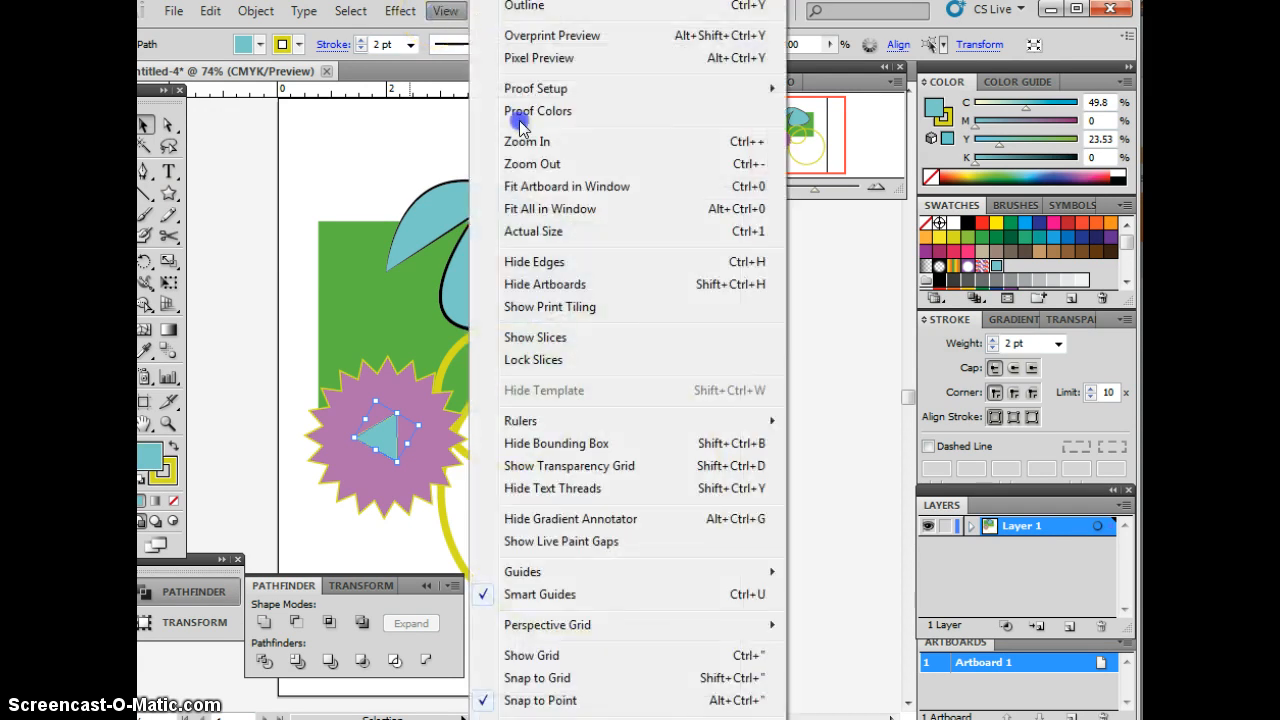
{"action": "mouse_move", "coordinate": [547, 428]}
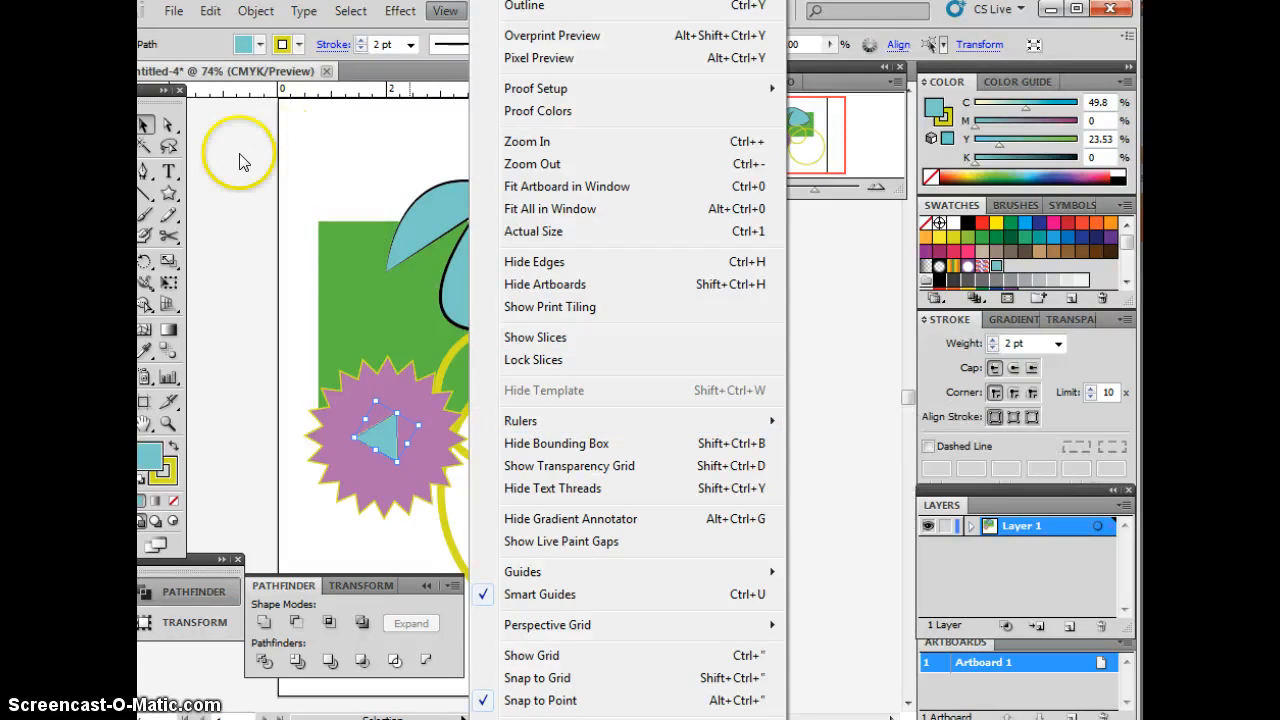
{"action": "left_click", "coordinate": [220, 198]}
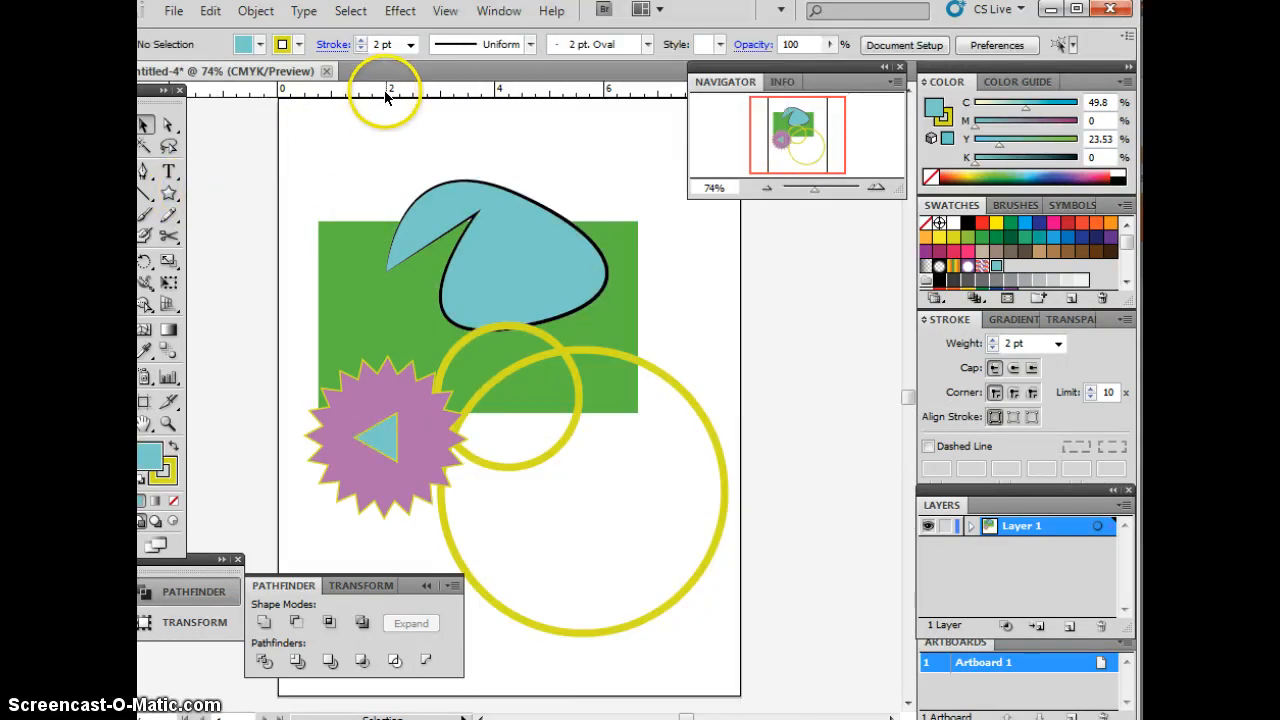
Step: Draw a rectangle about 3 in wide over the light blue shape, starting at the 2-inch mark of the horizontal ruler
{"action": "left_click_drag", "start_coordinate": [168, 193], "coordinate": [216, 198]}
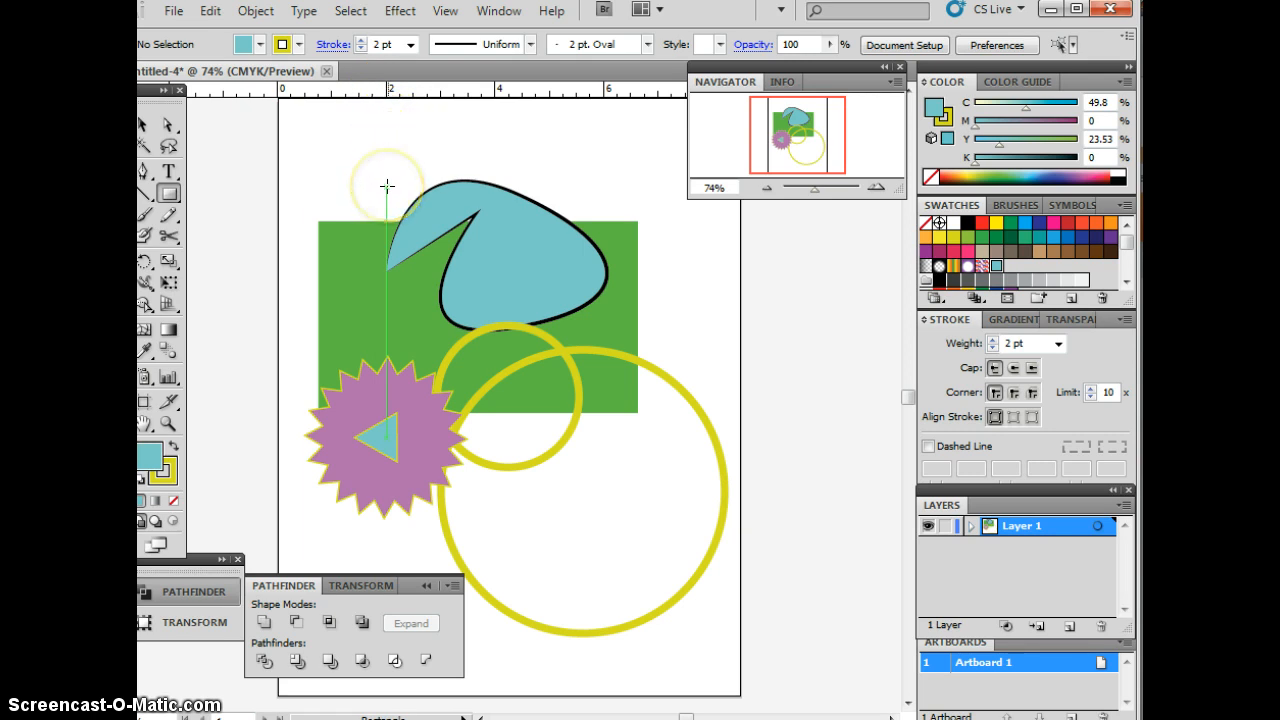
{"action": "left_click_drag", "start_coordinate": [383, 191], "coordinate": [547, 284]}
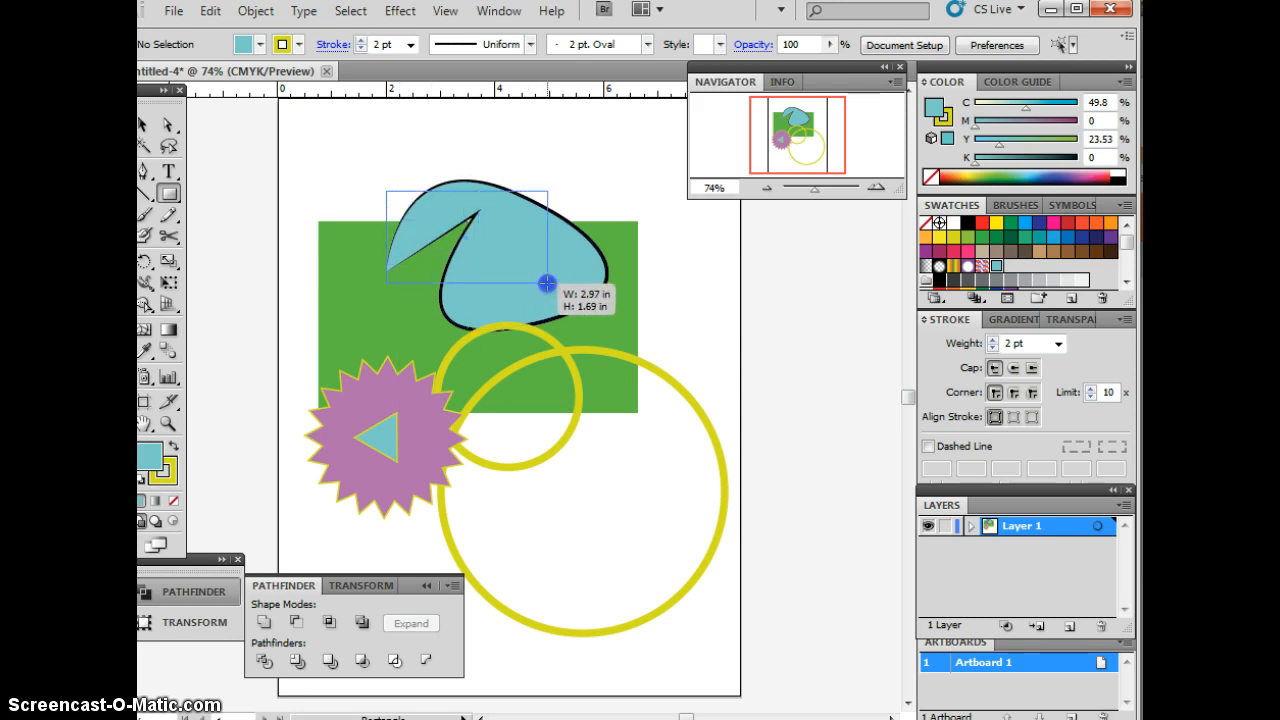
{"action": "left_click_drag", "start_coordinate": [547, 284], "coordinate": [506, 276]}
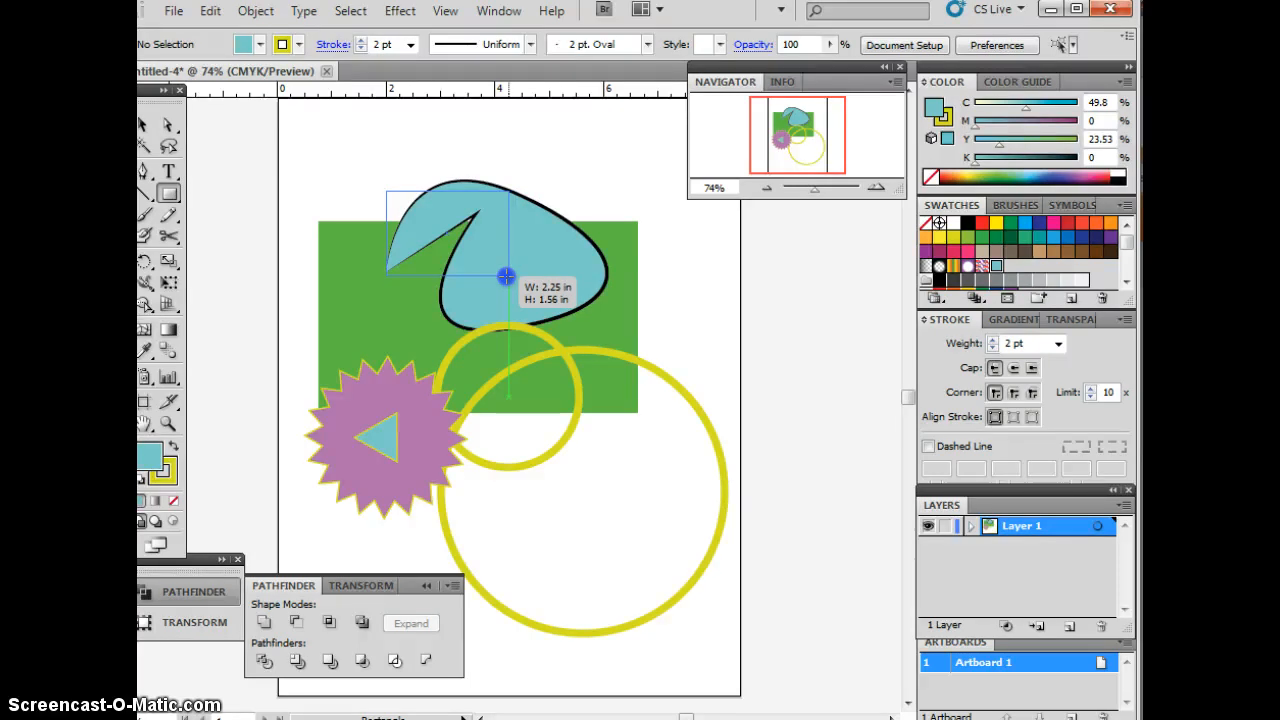
{"action": "left_click_drag", "start_coordinate": [506, 276], "coordinate": [548, 298]}
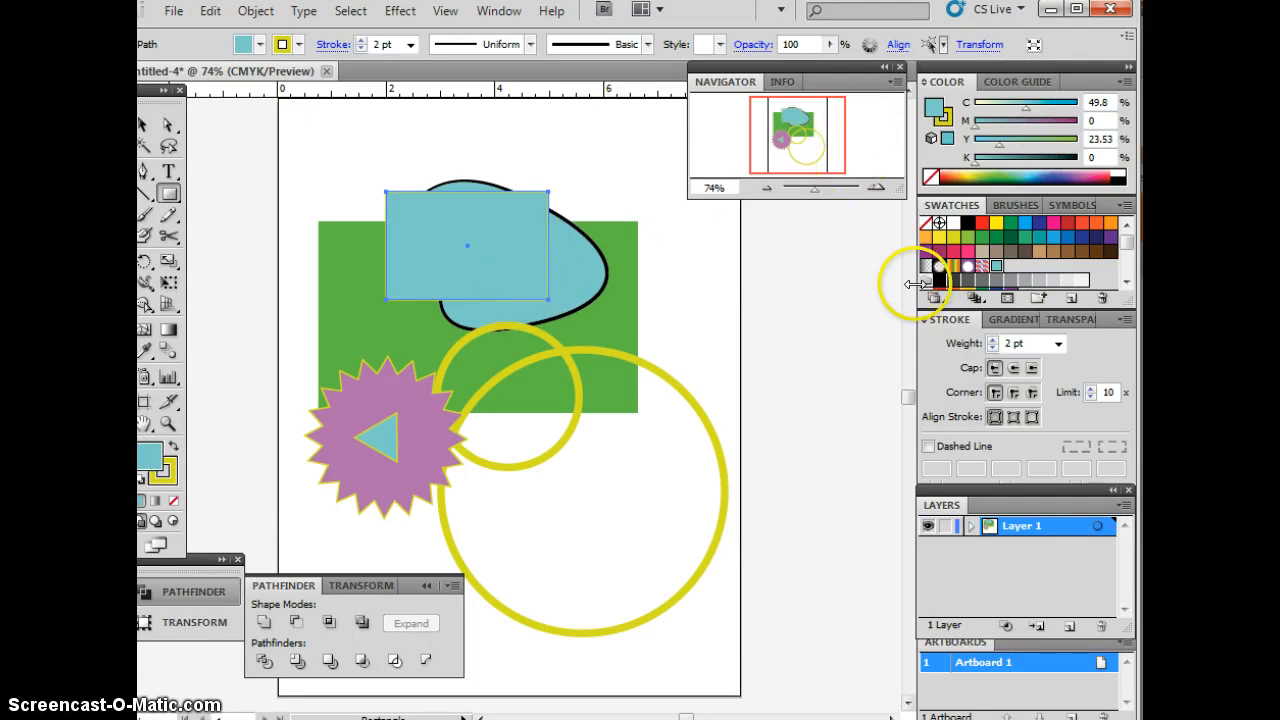
Step: Fill the new rectangle with the magenta swatch C 35, M 100, Y 35, K 10 and remove its stroke
{"action": "left_click", "coordinate": [938, 258]}
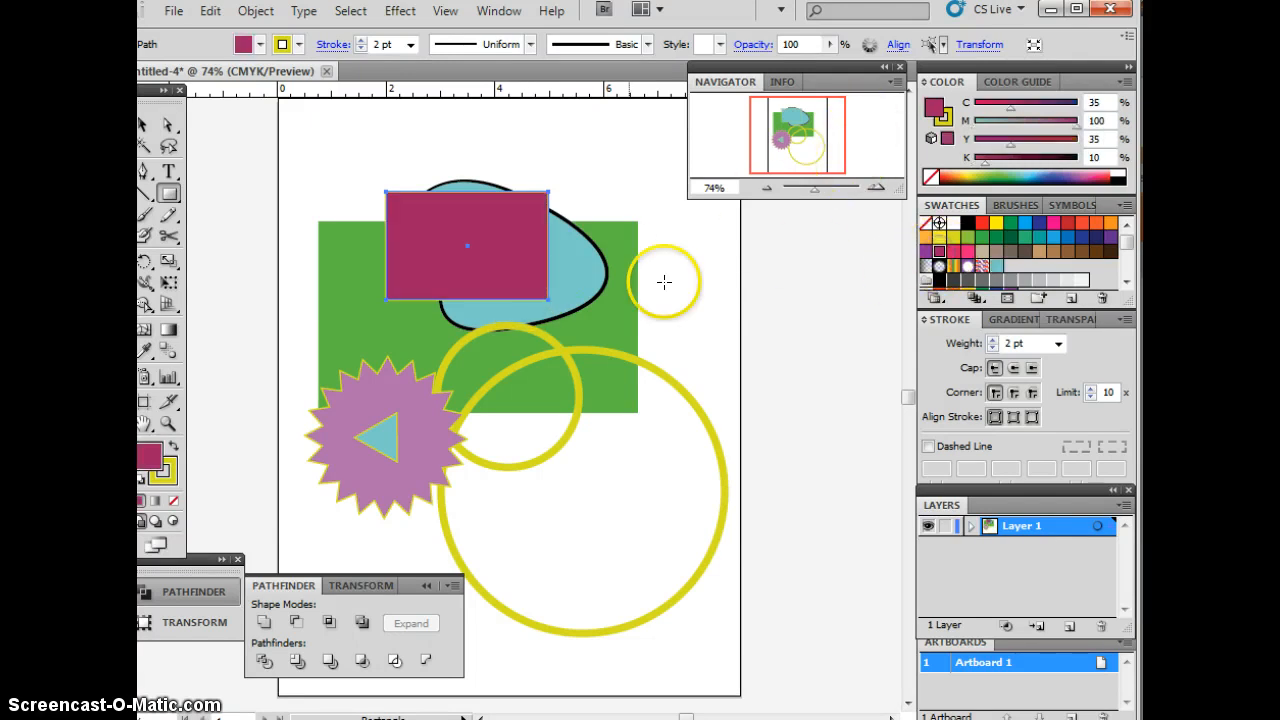
{"action": "left_click", "coordinate": [172, 478]}
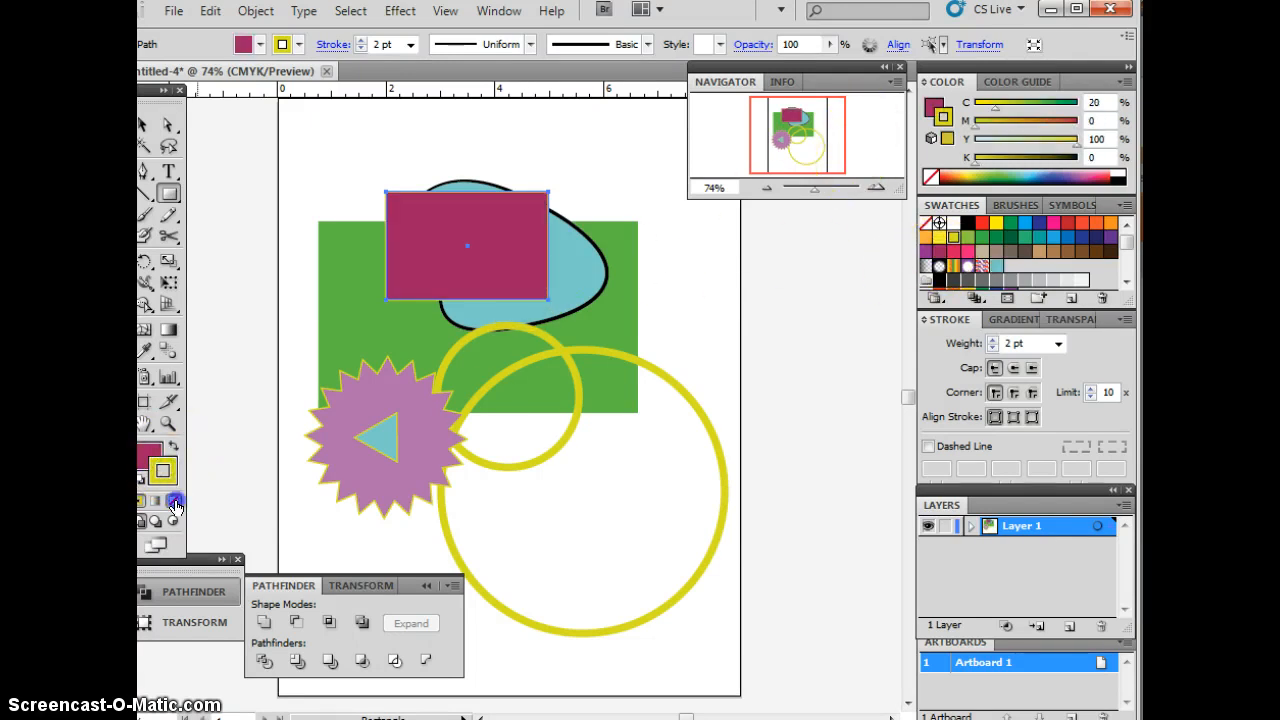
{"action": "left_click", "coordinate": [175, 500]}
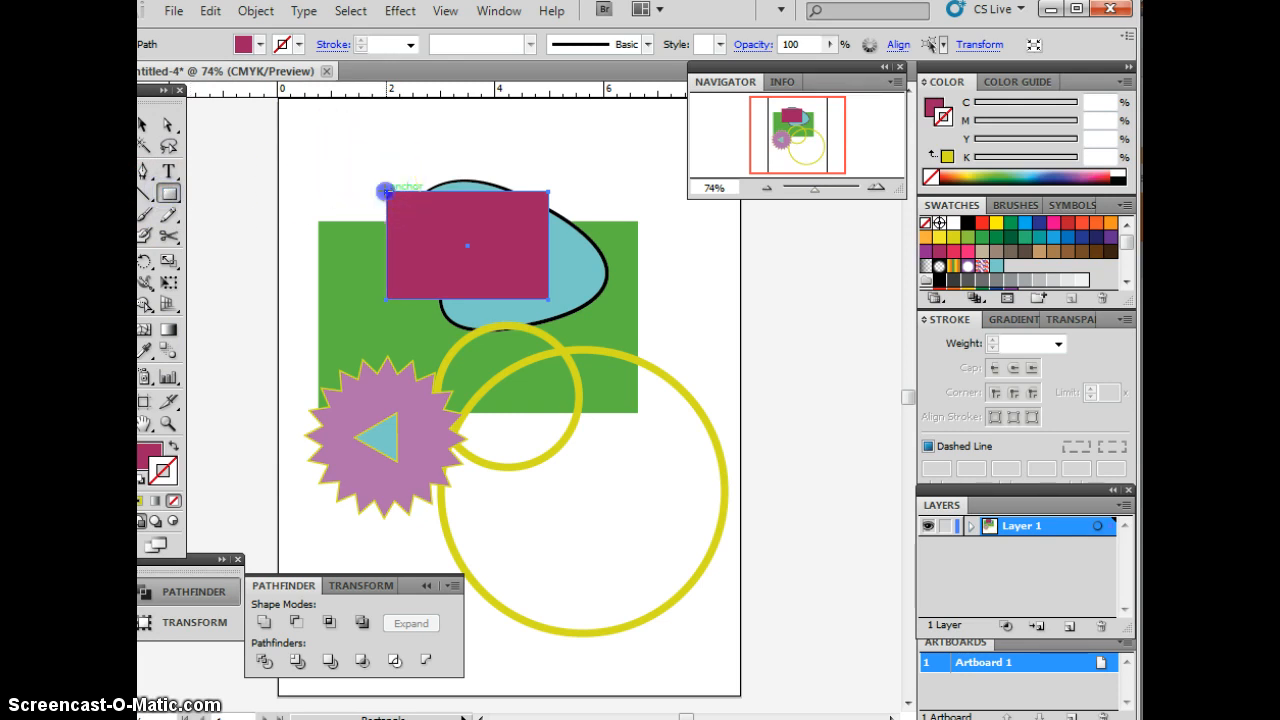
Step: Draw a second rectangle about 3 in wide and 4 in high from the magenta rectangle's upper-left corner
{"action": "left_click_drag", "start_coordinate": [385, 191], "coordinate": [577, 322]}
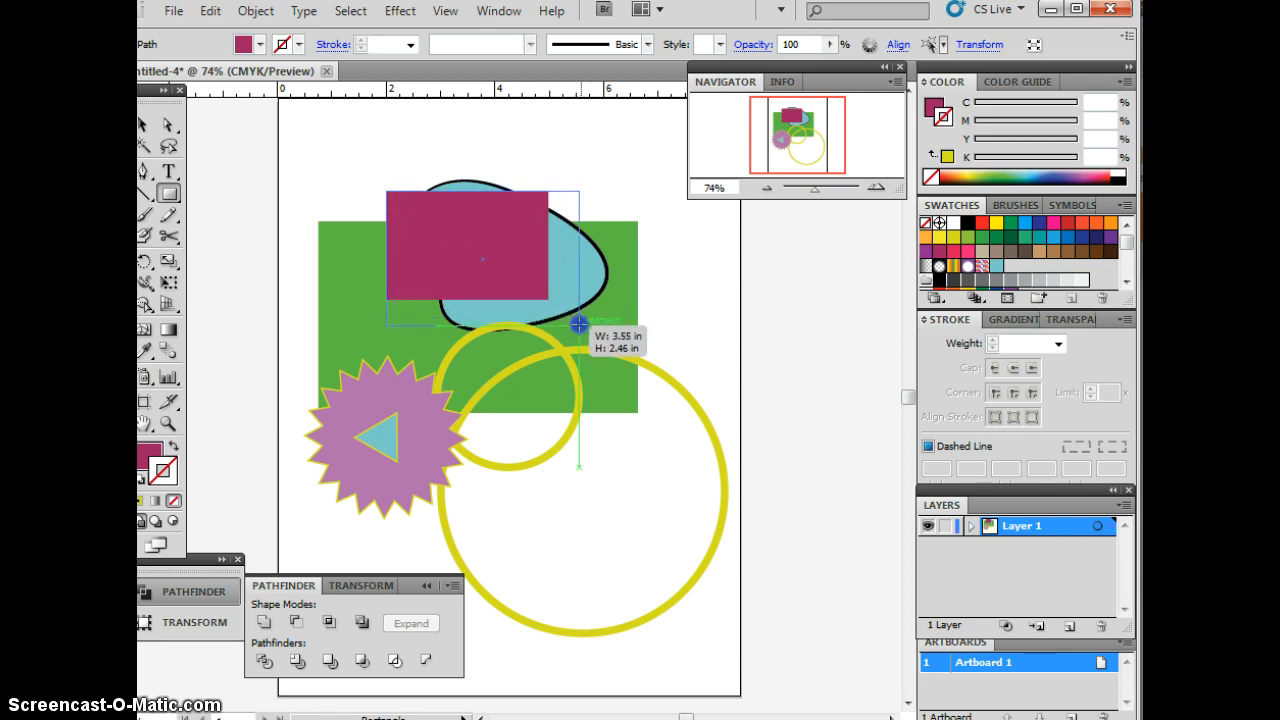
{"action": "left_click_drag", "start_coordinate": [577, 323], "coordinate": [548, 408]}
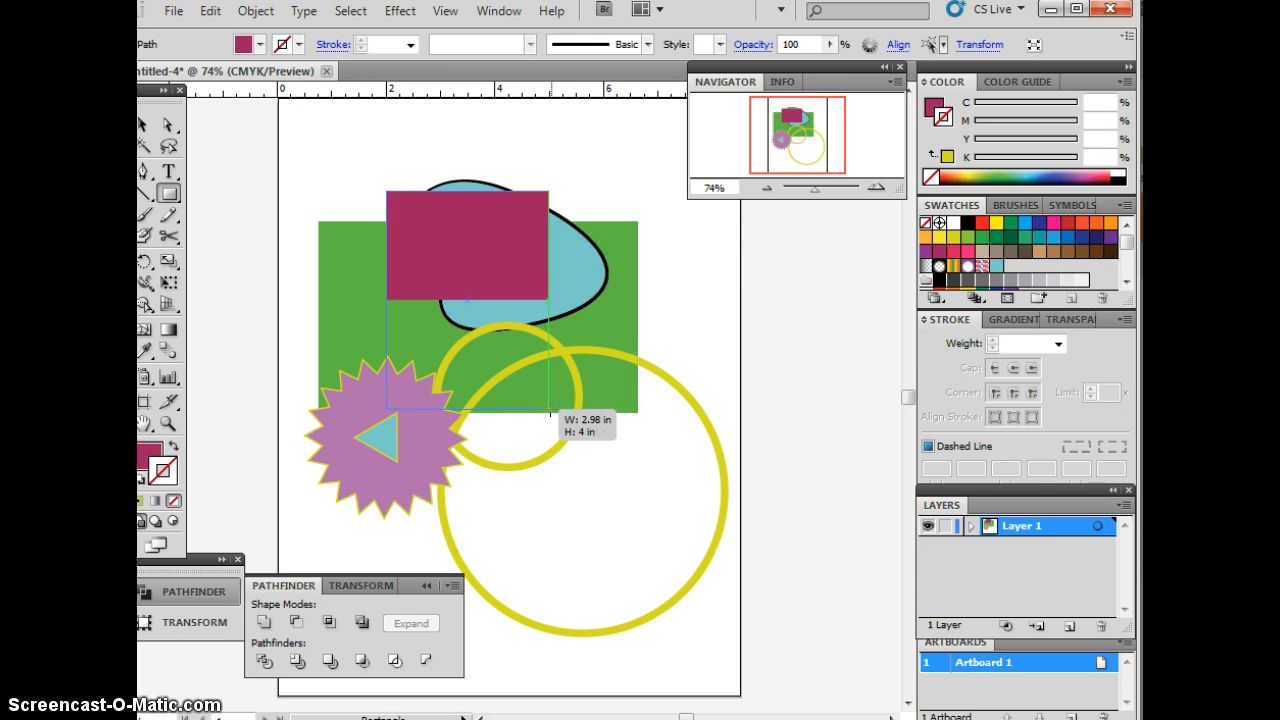
{"action": "left_click_drag", "start_coordinate": [549, 410], "coordinate": [549, 410]}
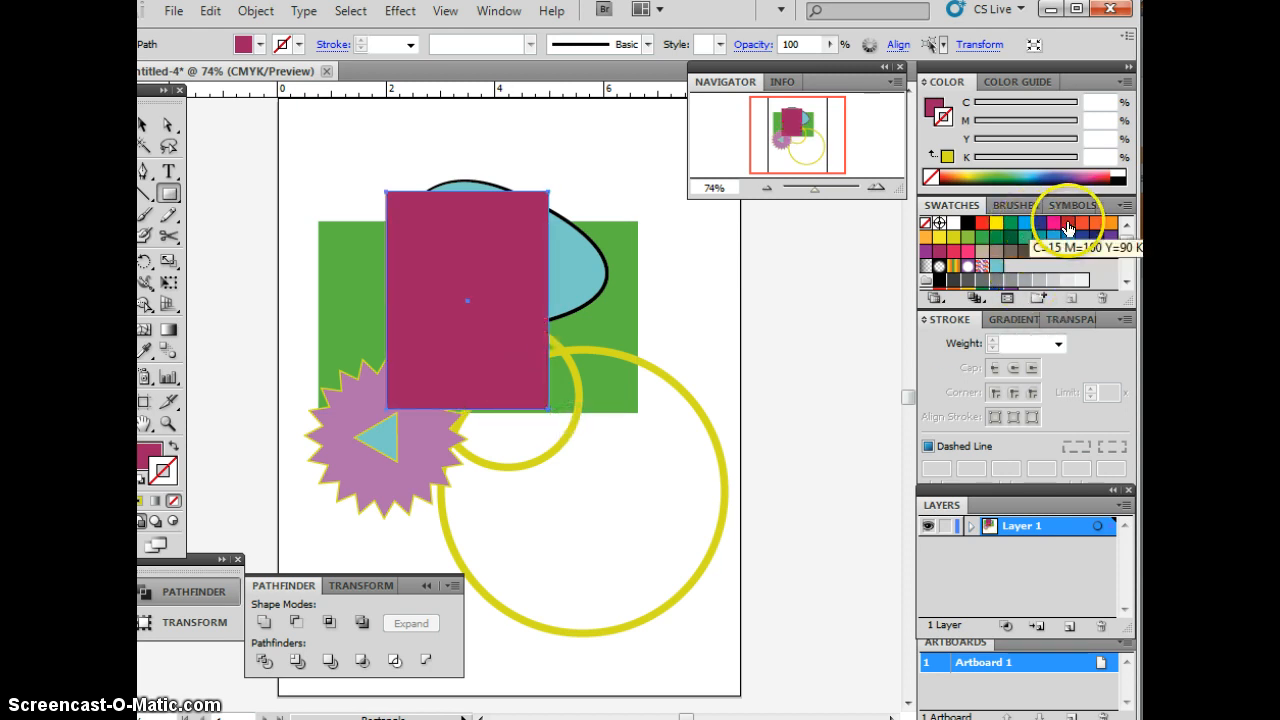
Step: Fill the taller rectangle with the orange-red swatch M 90, Y 85 and leave it without a stroke
{"action": "left_click", "coordinate": [1077, 229]}
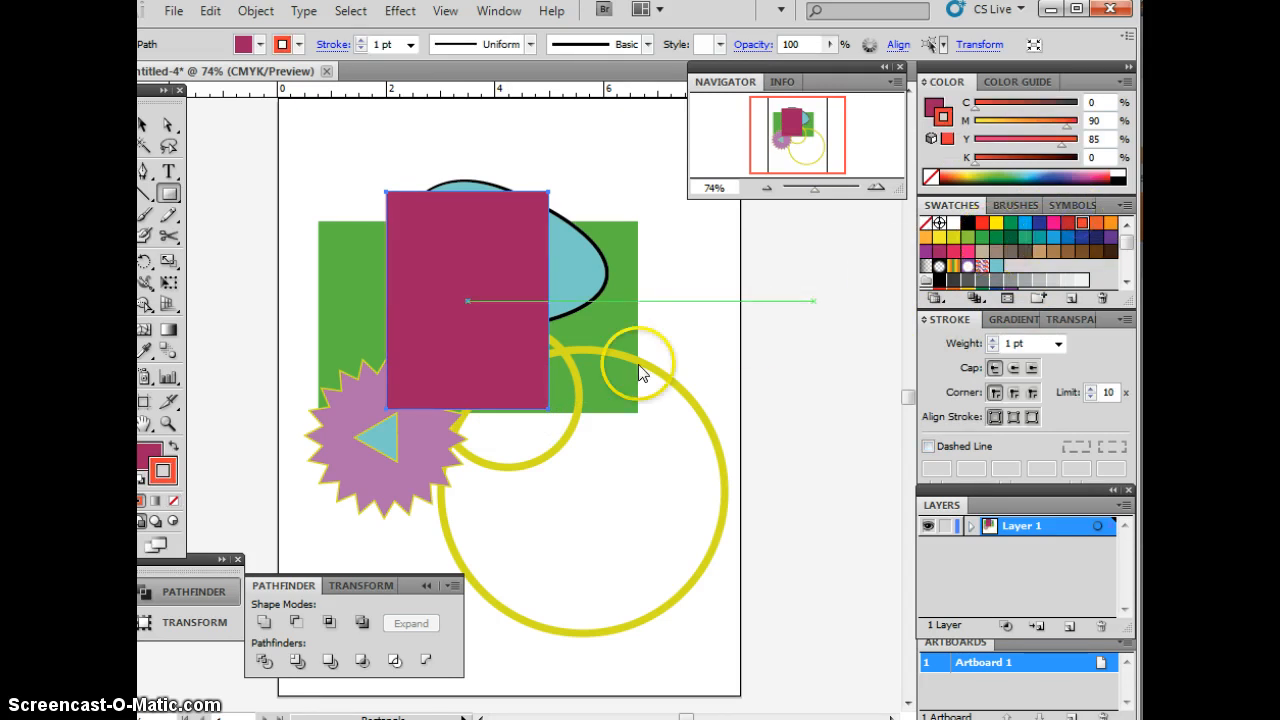
{"action": "left_click", "coordinate": [174, 446]}
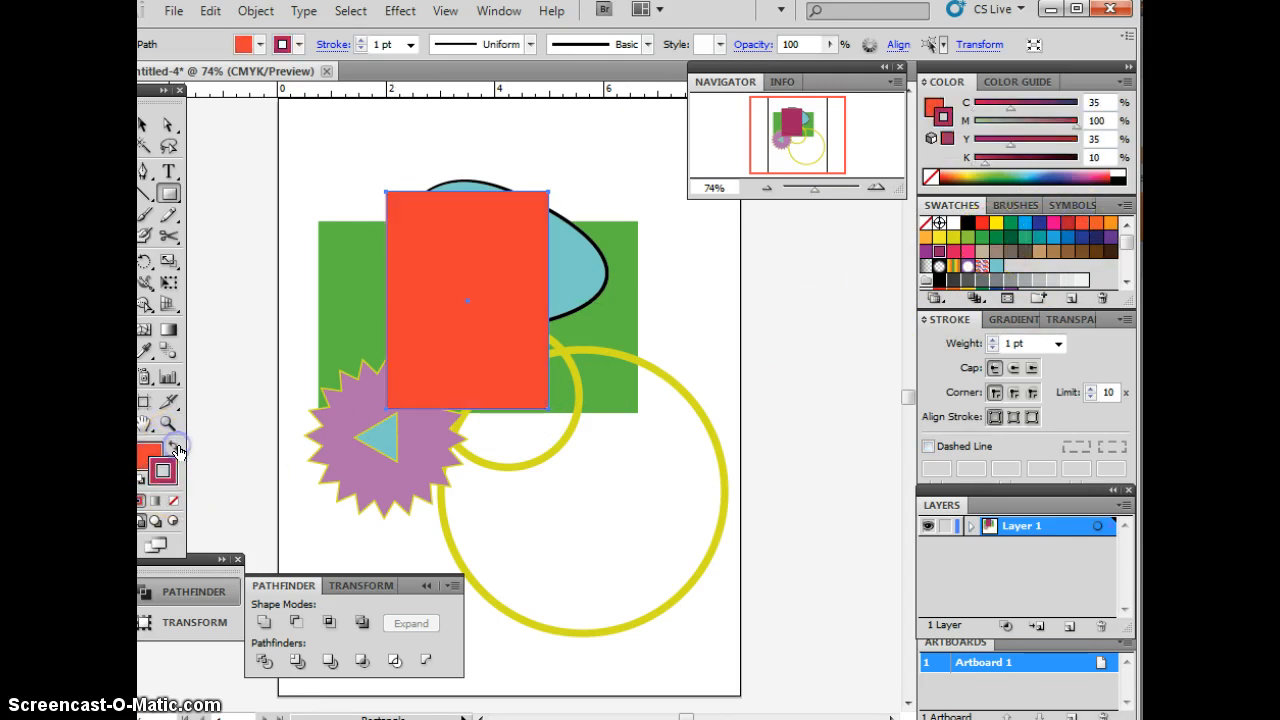
{"action": "left_click", "coordinate": [174, 505]}
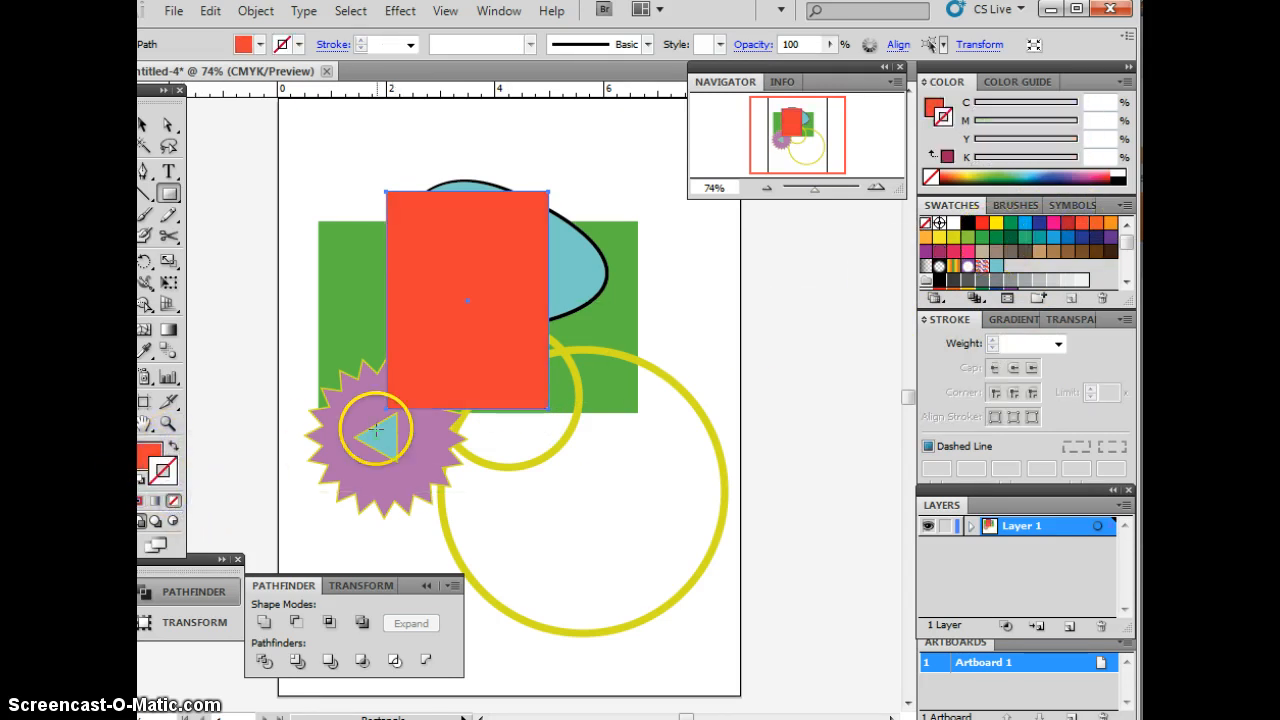
Step: Move the orange-red rectangle toward the artboard's upper-right area and the magenta rectangle to its upper-left corner
{"action": "left_click", "coordinate": [144, 126]}
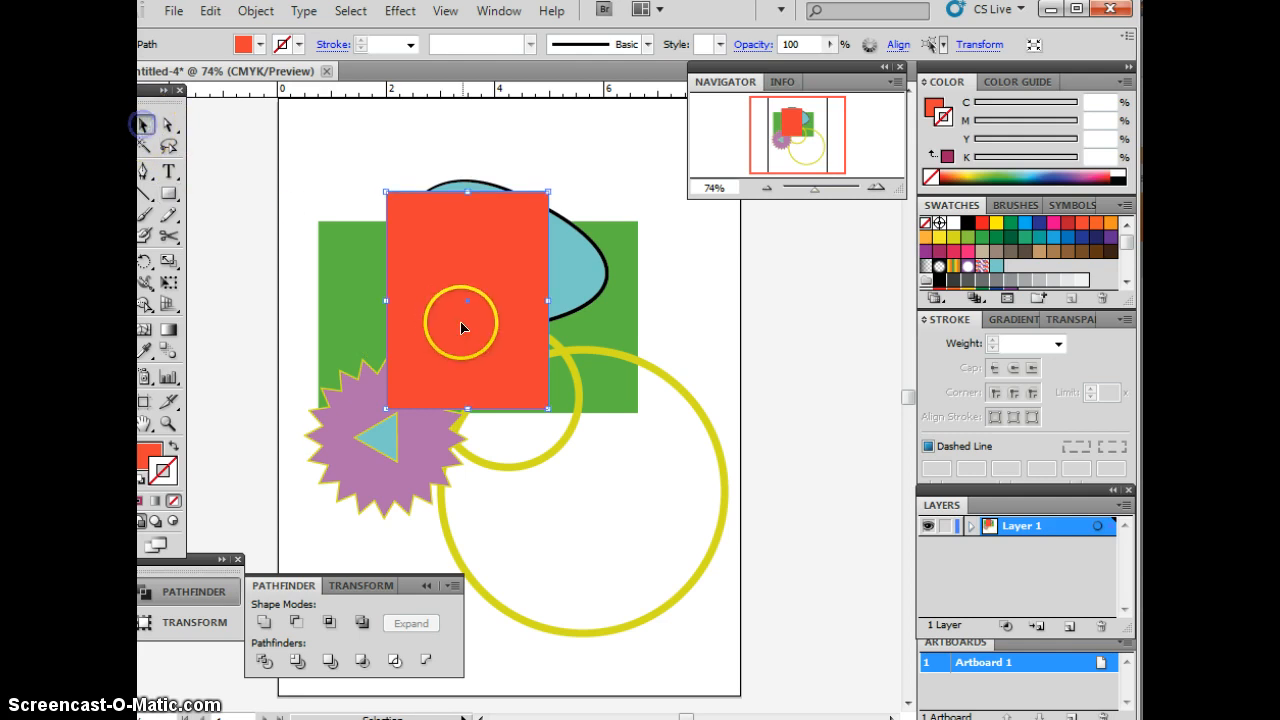
{"action": "left_click_drag", "start_coordinate": [443, 344], "coordinate": [595, 284]}
{"action": "left_click_drag", "start_coordinate": [409, 240], "coordinate": [306, 160]}
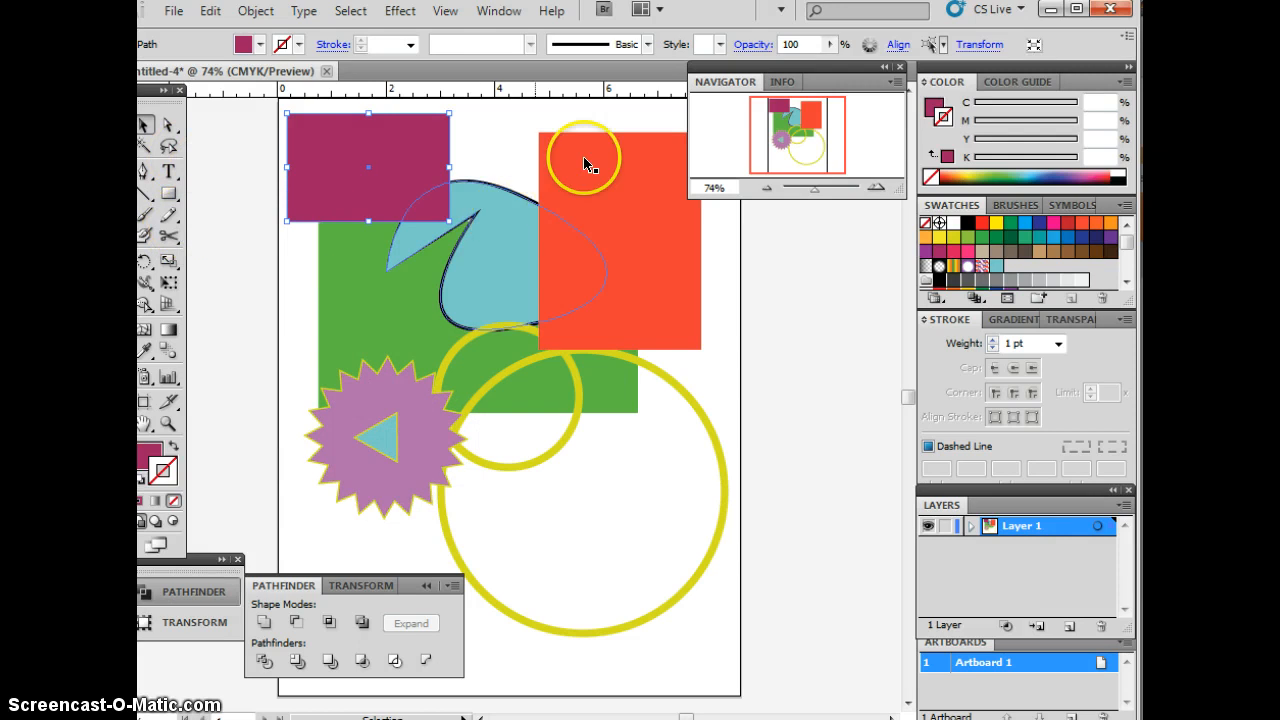
Step: Draw a third rectangle from the orange-red one's upper-left corner, matching its 4 in height but extending past the artboard's right edge
{"action": "left_click", "coordinate": [169, 193]}
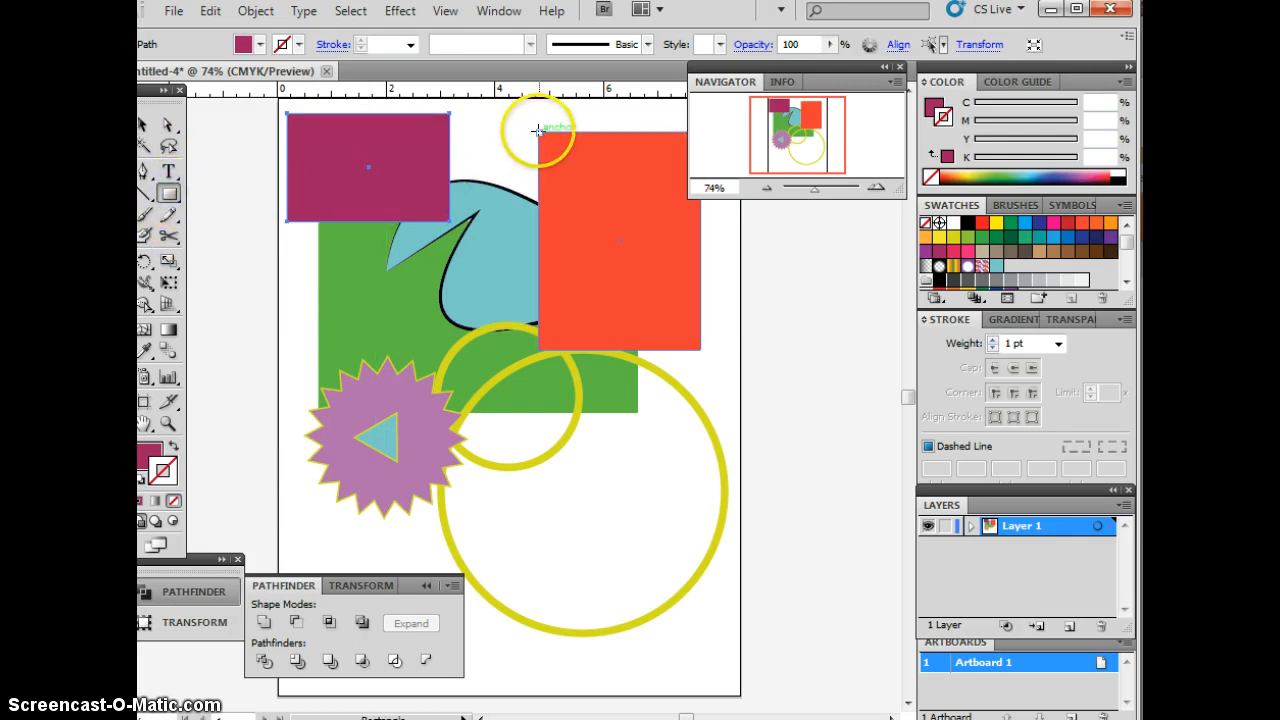
{"action": "left_click_drag", "start_coordinate": [538, 131], "coordinate": [697, 346]}
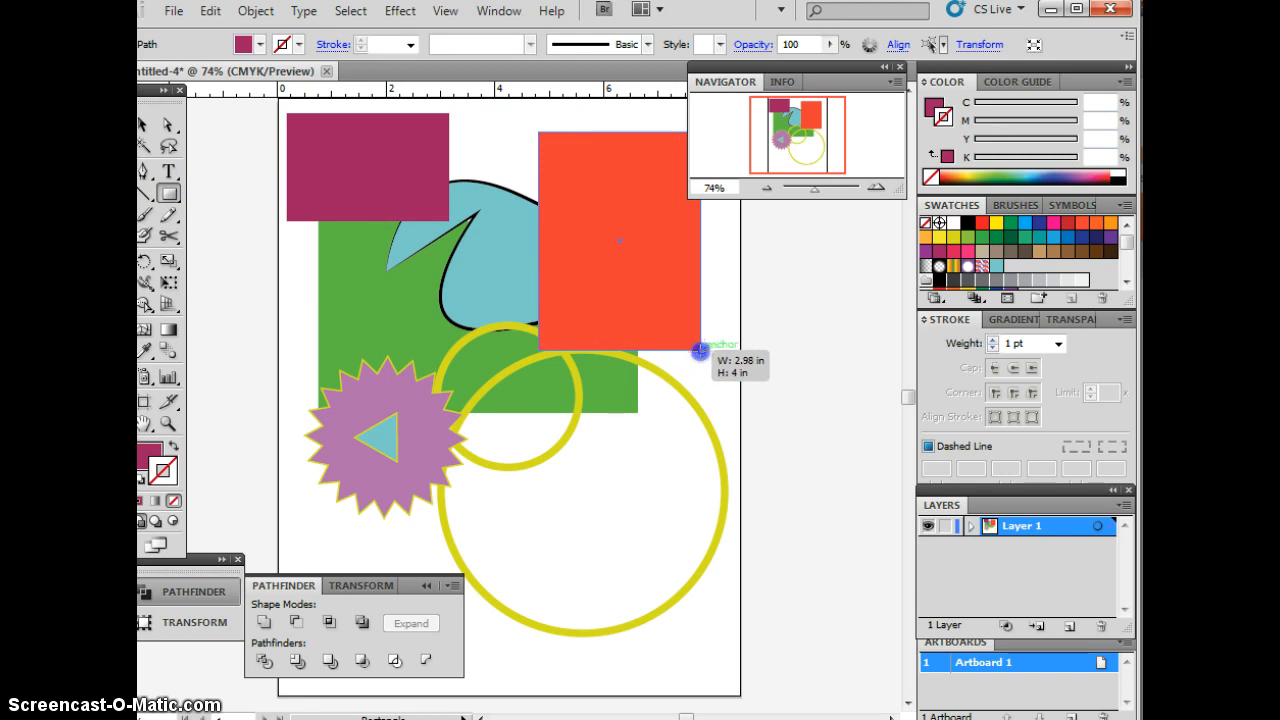
{"action": "left_click_drag", "start_coordinate": [697, 351], "coordinate": [812, 350]}
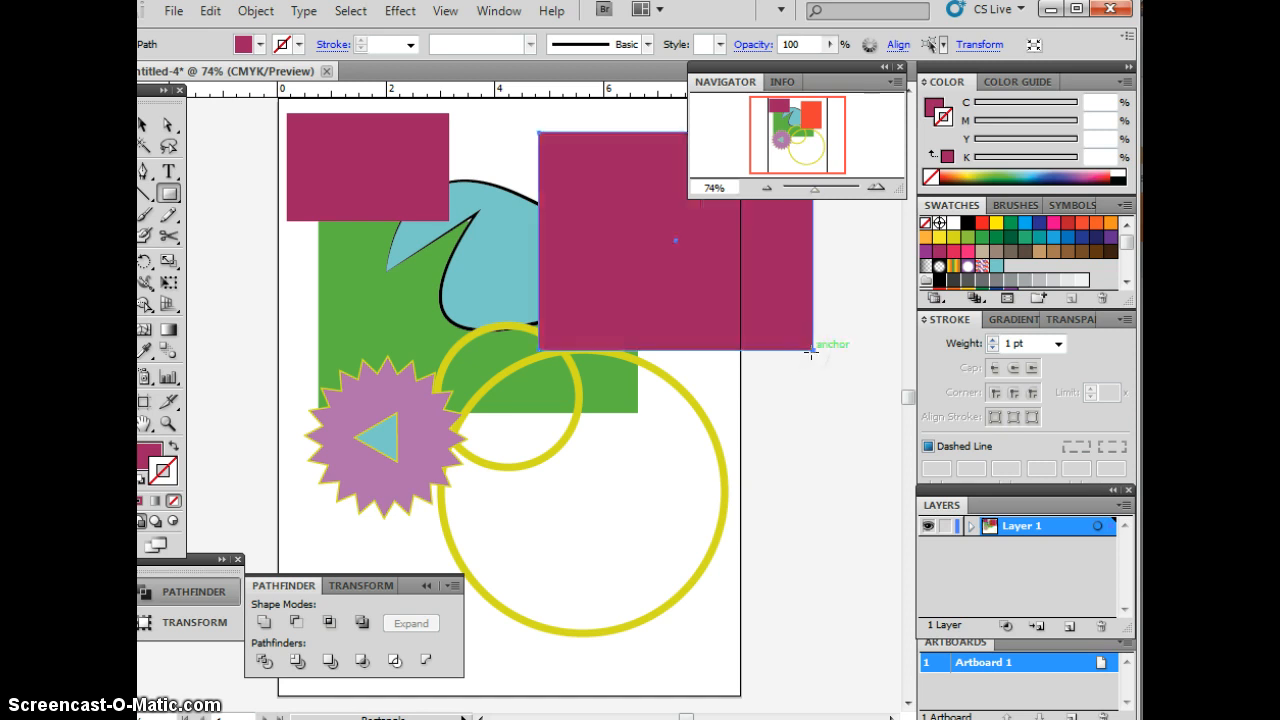
Step: Fill the widest rectangle with the teal swatch C 80, M 10, Y 45 and leave it without a stroke
{"action": "left_click", "coordinate": [1037, 240]}
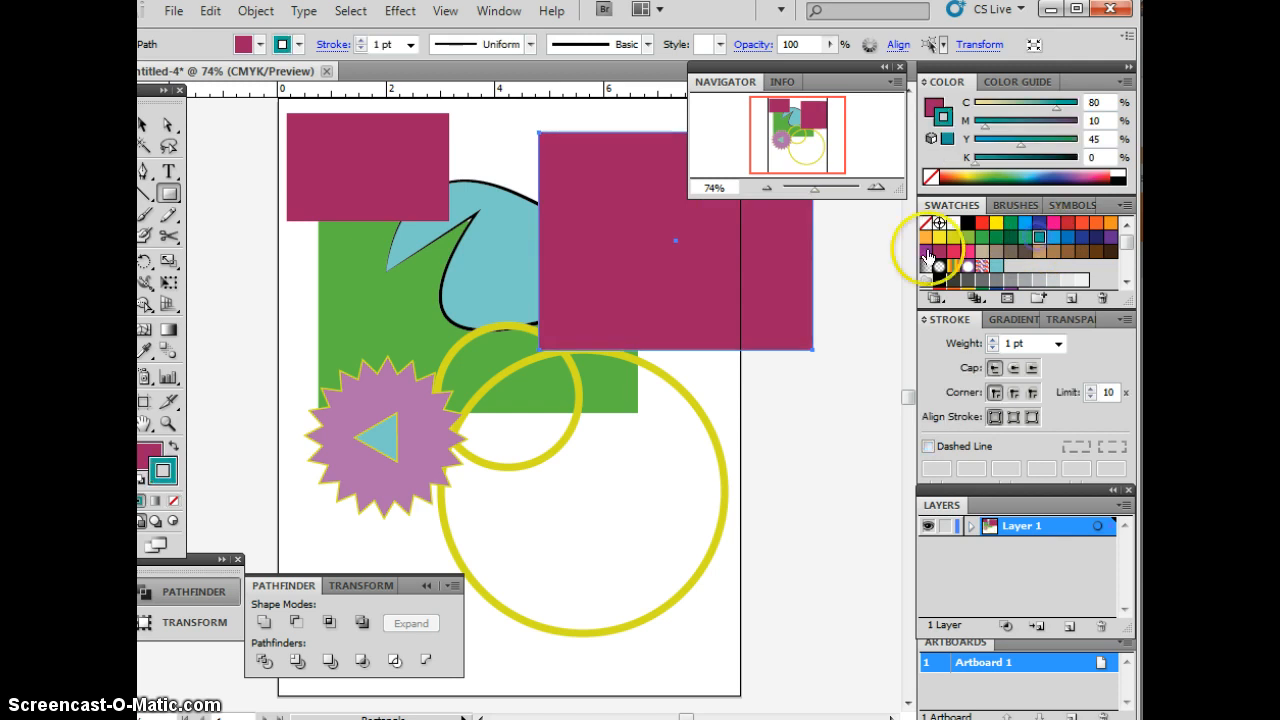
{"action": "left_click", "coordinate": [175, 446]}
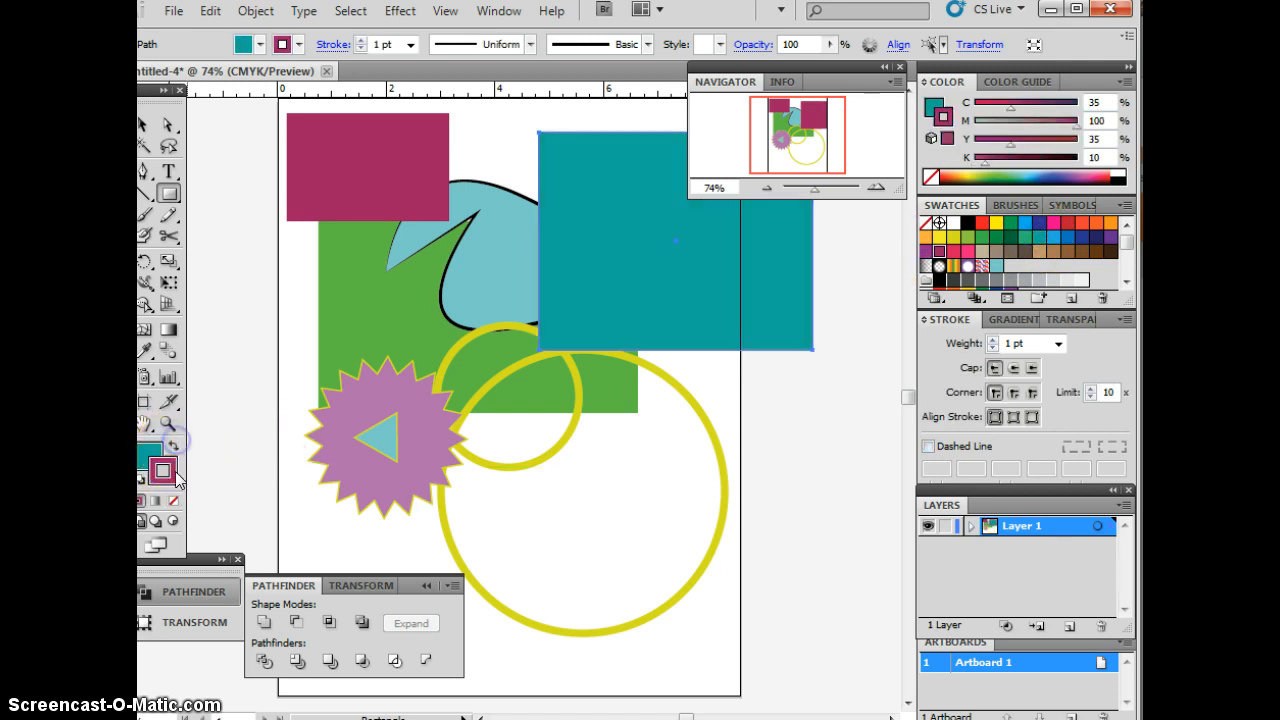
{"action": "left_click", "coordinate": [174, 500]}
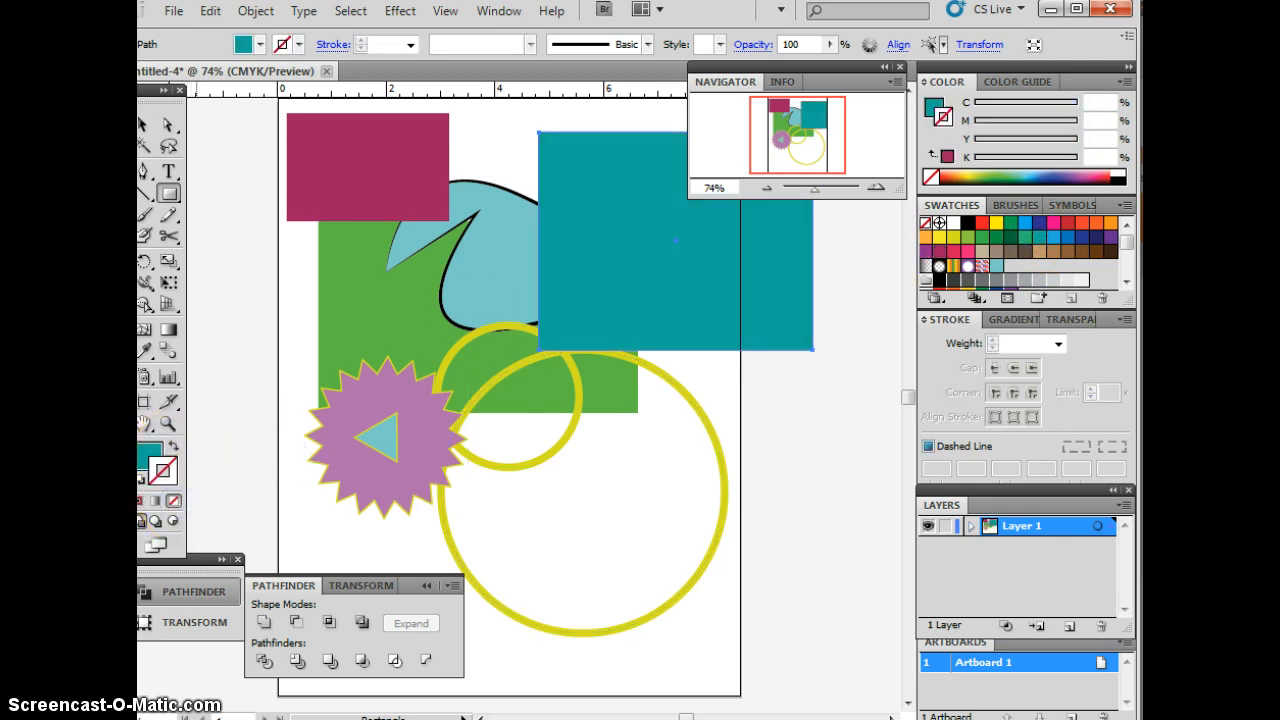
Step: Move the teal, orange-red and magenta rectangles so they overlap one another above the light blue shape
{"action": "left_click", "coordinate": [144, 124]}
{"action": "left_click", "coordinate": [622, 210]}
{"action": "left_click_drag", "start_coordinate": [622, 212], "coordinate": [405, 228]}
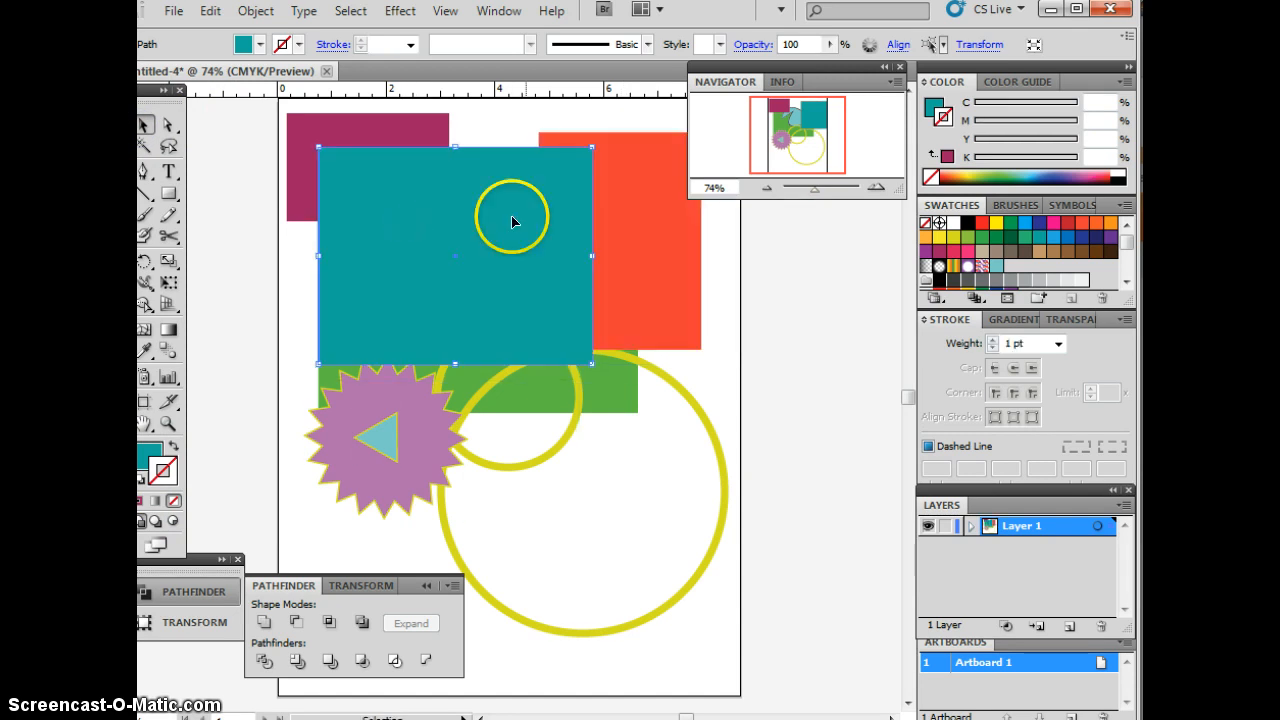
{"action": "left_click_drag", "start_coordinate": [643, 230], "coordinate": [451, 267]}
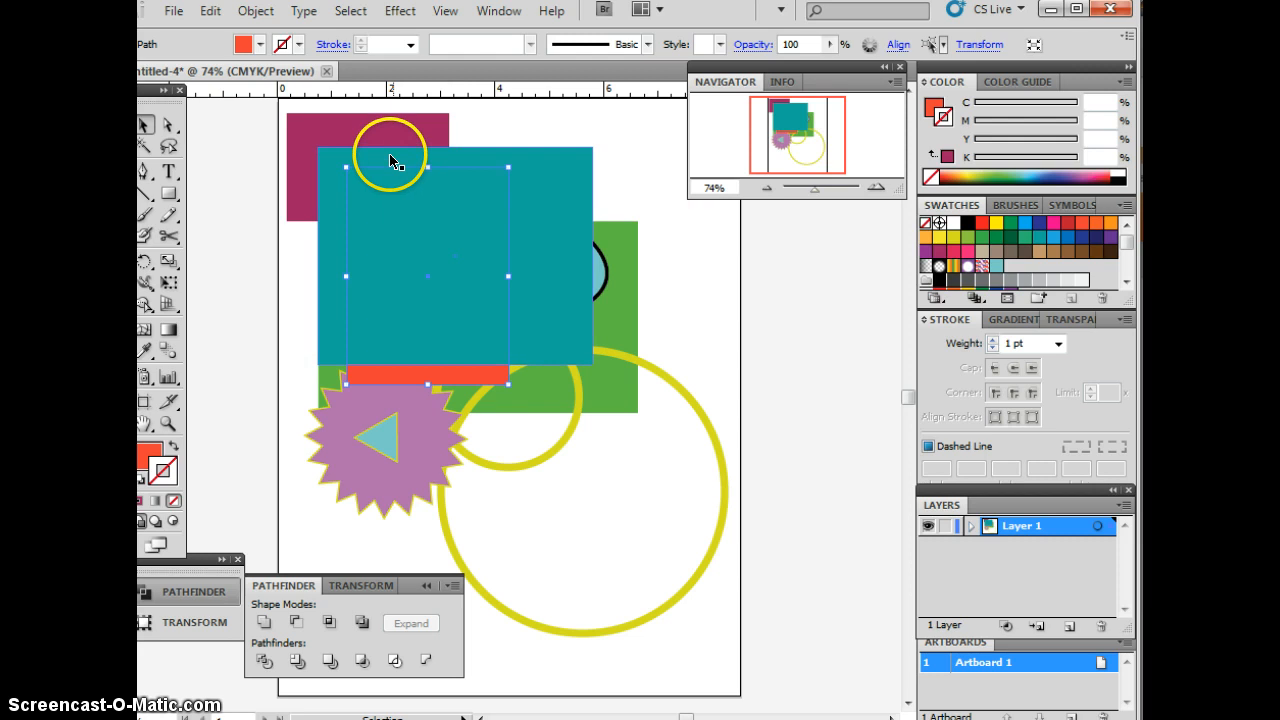
{"action": "left_click_drag", "start_coordinate": [372, 134], "coordinate": [471, 229]}
Step: Send the teal rectangle to the back of the stacking order
{"action": "right_click", "coordinate": [378, 173]}
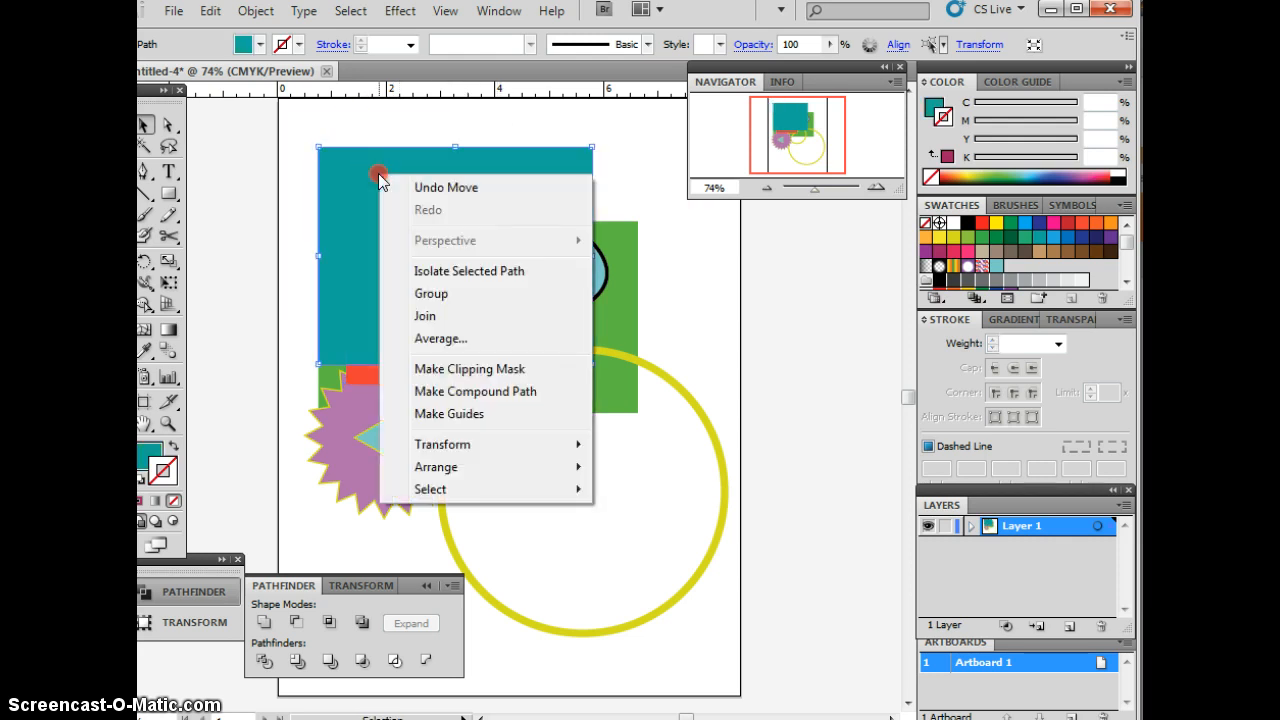
{"action": "mouse_move", "coordinate": [474, 467]}
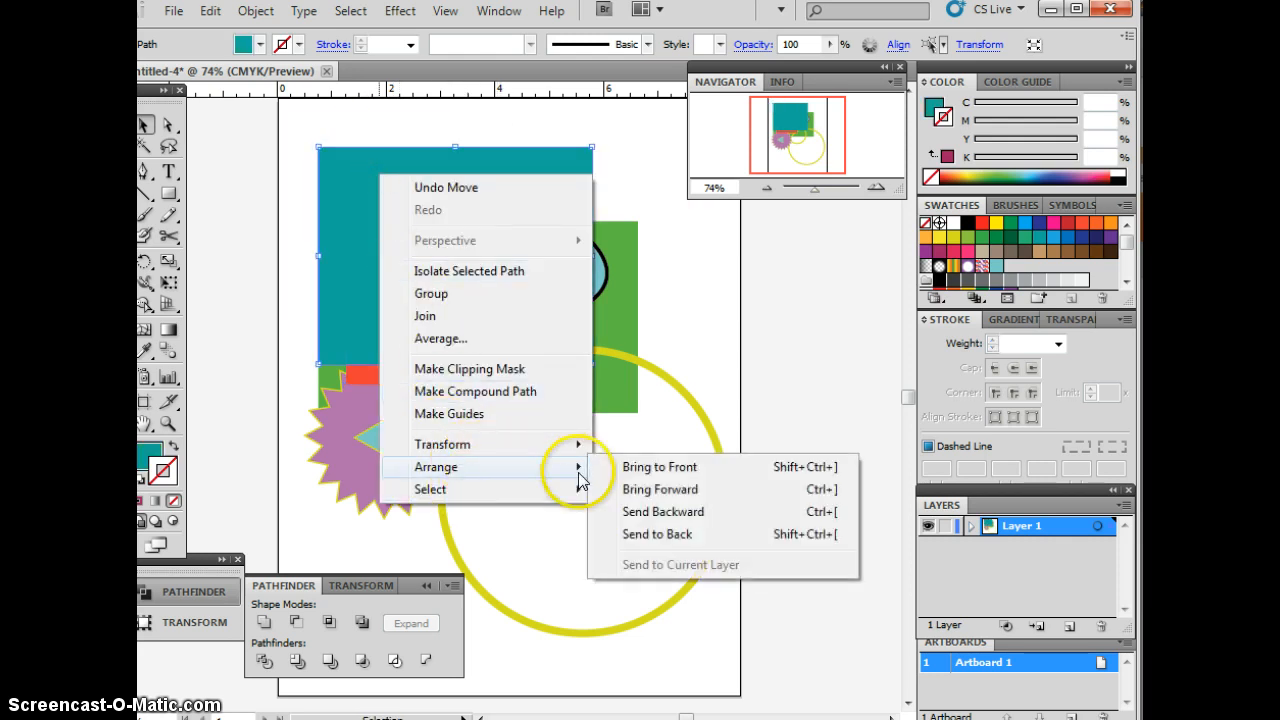
{"action": "left_click", "coordinate": [655, 533]}
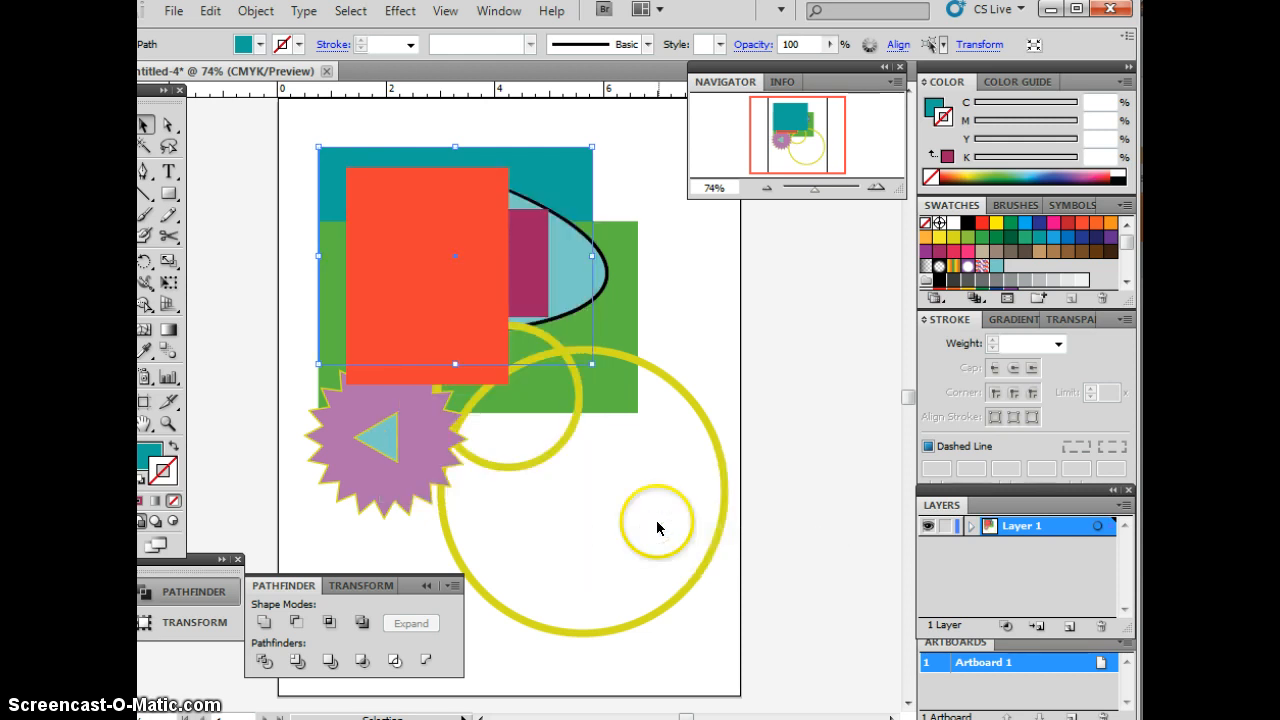
Step: Send the orange-red rectangle to the back of the stacking order
{"action": "left_click", "coordinate": [455, 228]}
{"action": "right_click", "coordinate": [457, 231]}
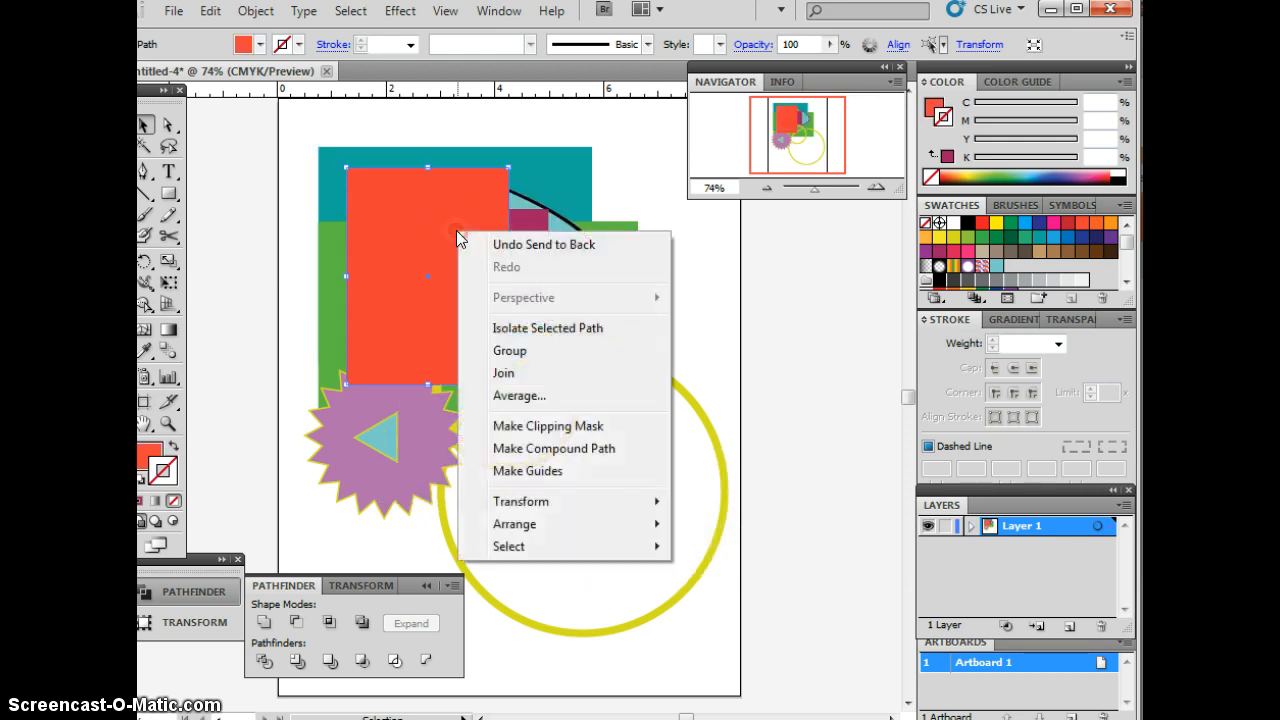
{"action": "mouse_move", "coordinate": [623, 523]}
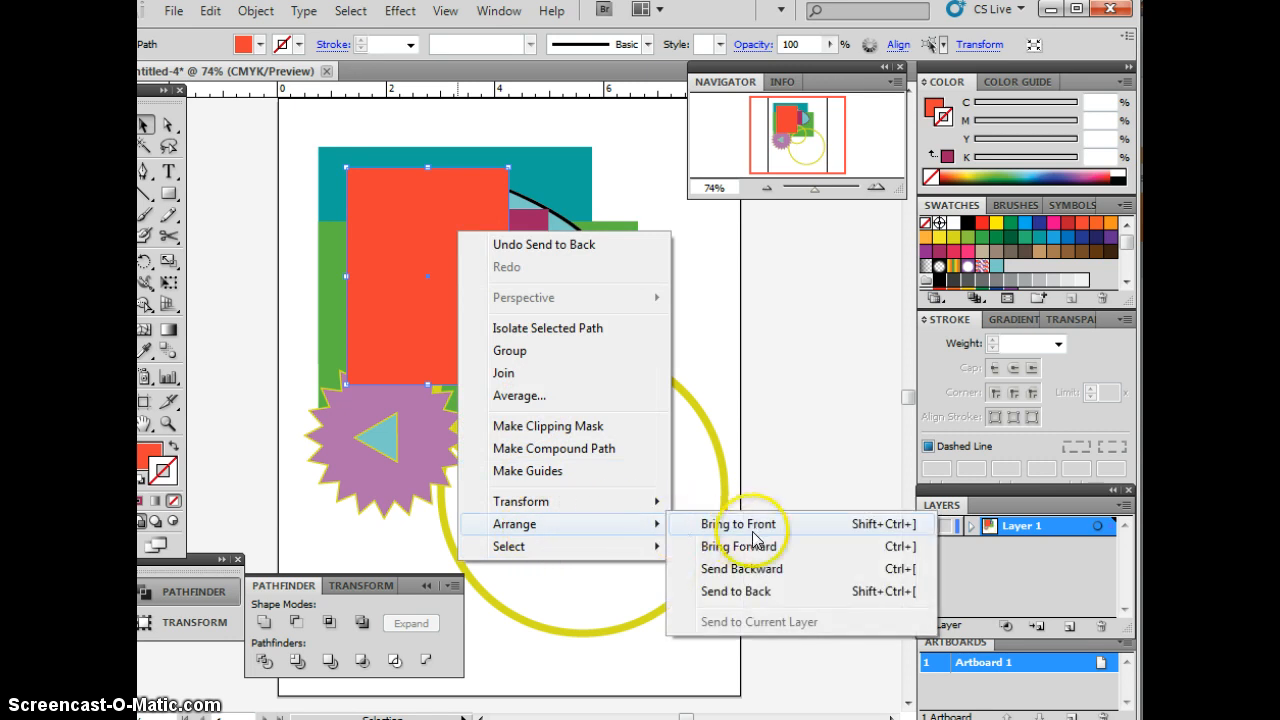
{"action": "left_click", "coordinate": [768, 592]}
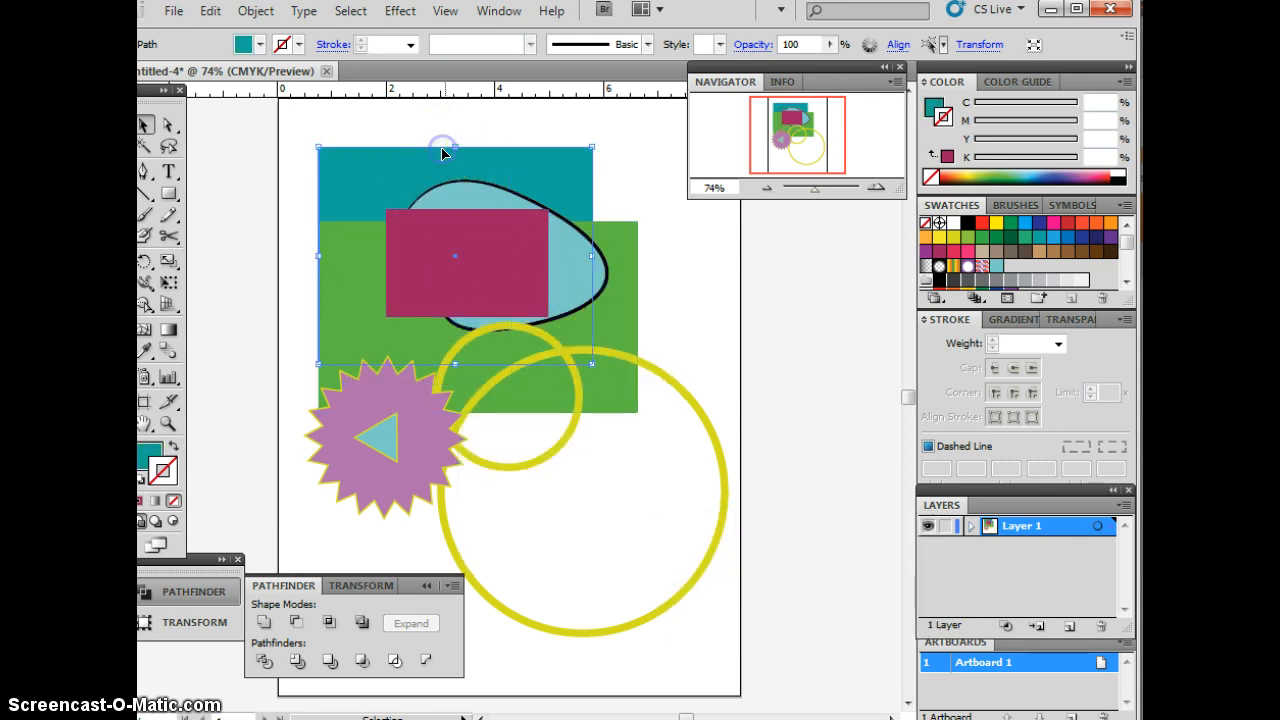
Step: Send the teal rectangle behind the orange-red one, to the very back of the stacking order
{"action": "right_click", "coordinate": [480, 156]}
{"action": "left_click", "coordinate": [560, 453]}
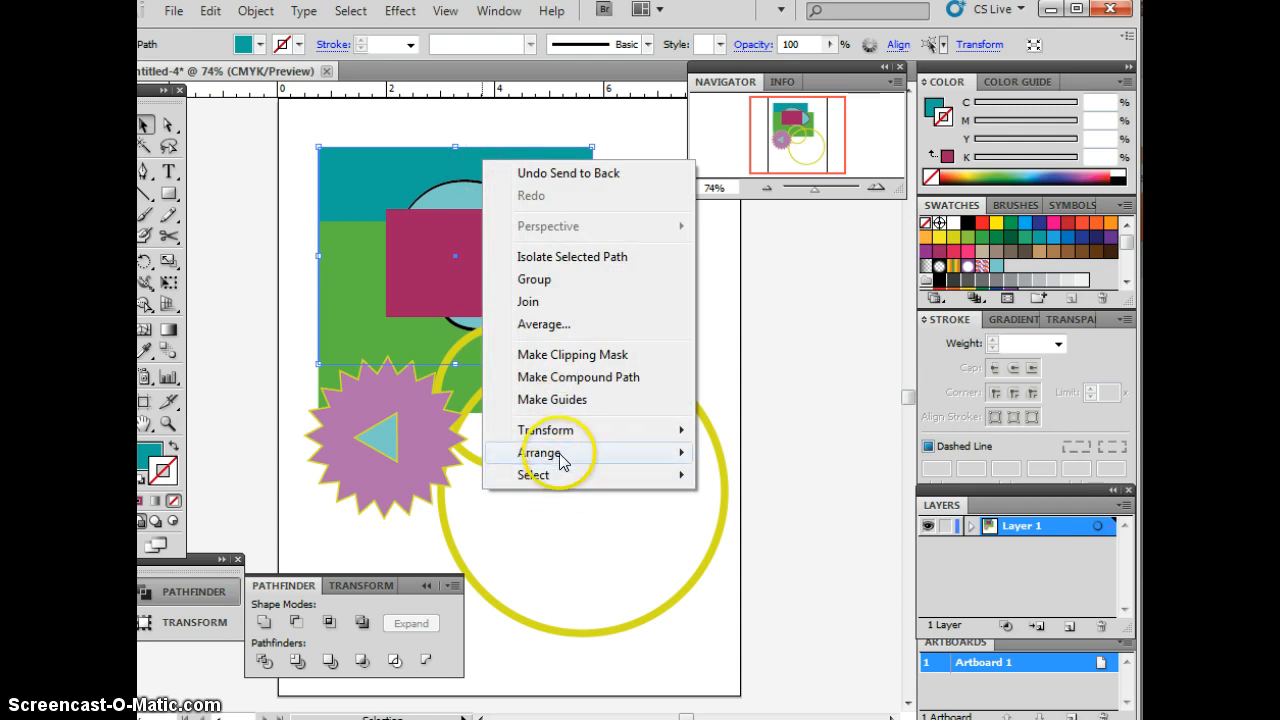
{"action": "left_click", "coordinate": [768, 520]}
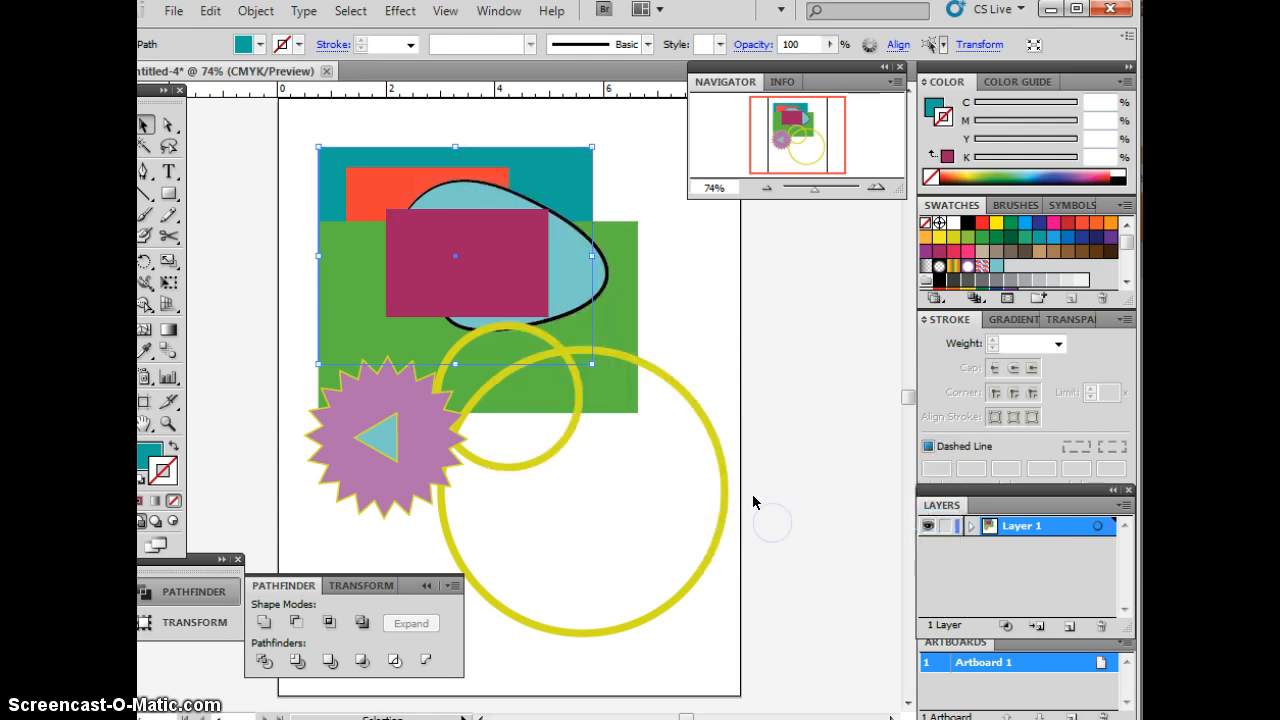
Step: Move the light blue shape over the upper part of the large yellow circle and the green rectangle down below the other rectangles
{"action": "left_click", "coordinate": [572, 262]}
{"action": "left_click_drag", "start_coordinate": [573, 264], "coordinate": [683, 405]}
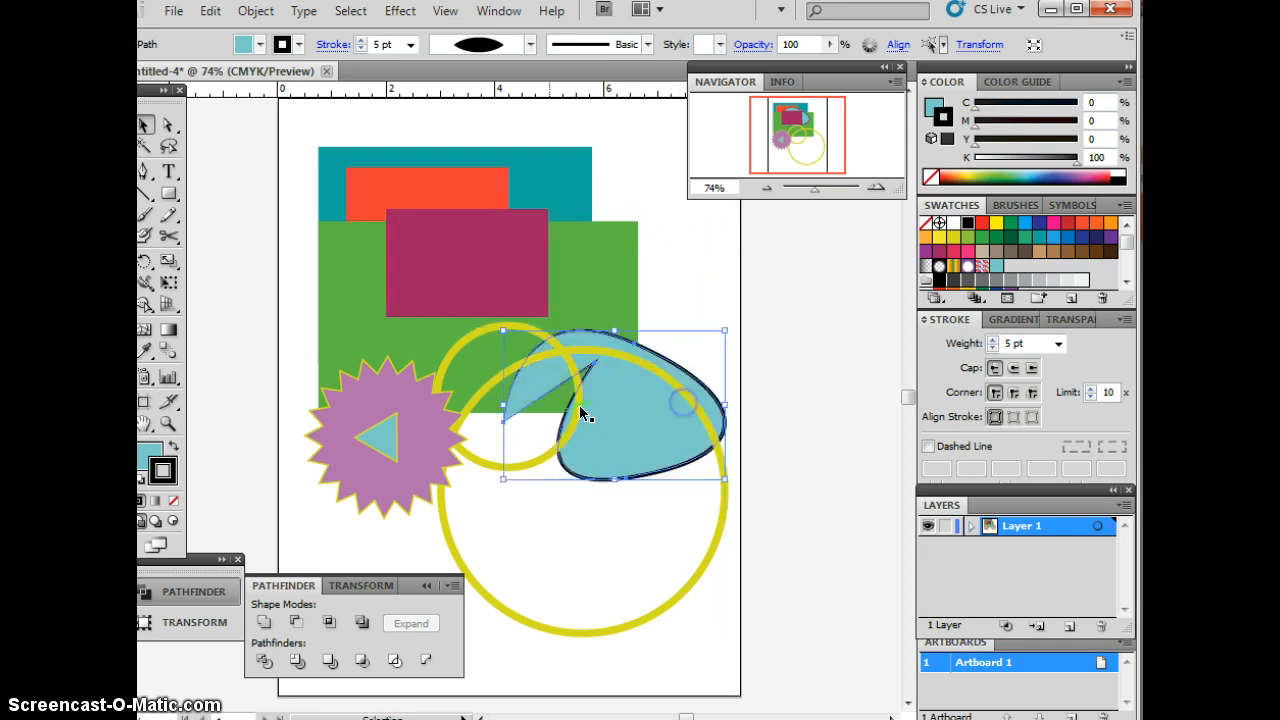
{"action": "left_click", "coordinate": [367, 347]}
{"action": "left_click_drag", "start_coordinate": [367, 347], "coordinate": [315, 560]}
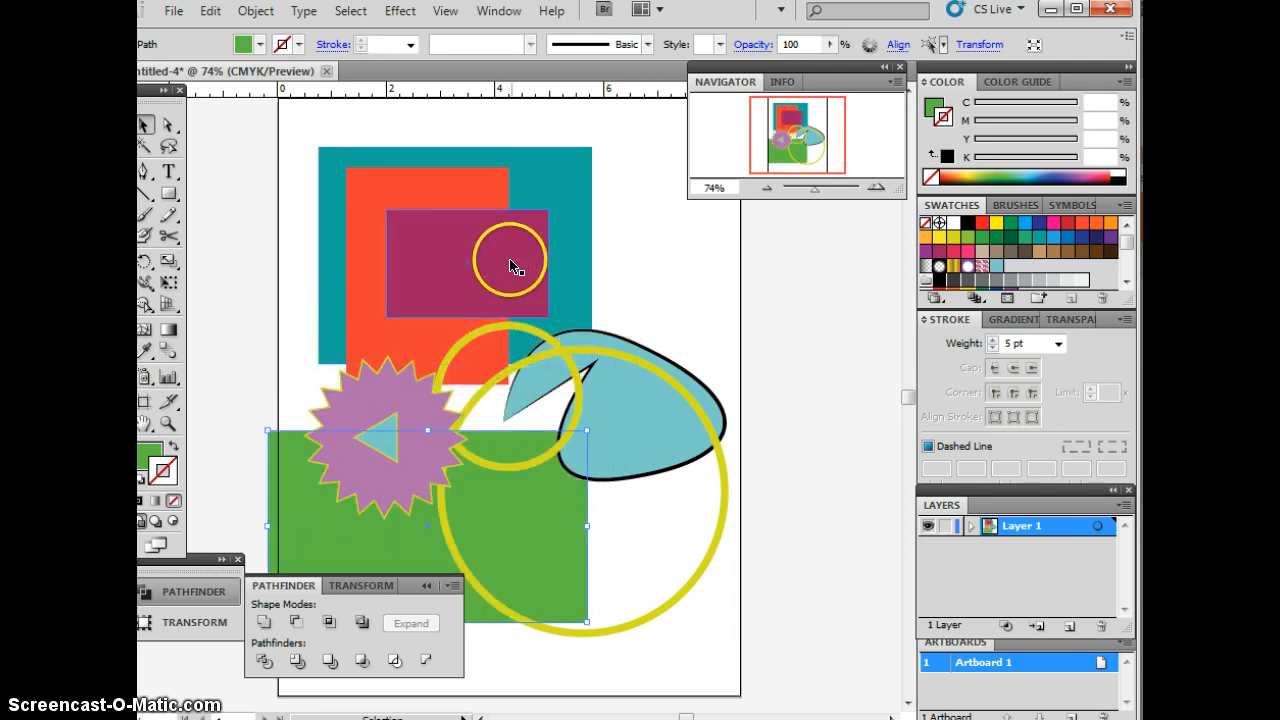
Step: Spread the teal, orange-red and magenta rectangles rightward so they overlap in steps with their top edges aligned, and clear the selection
{"action": "left_click_drag", "start_coordinate": [512, 262], "coordinate": [499, 262]}
{"action": "left_click", "coordinate": [387, 156]}
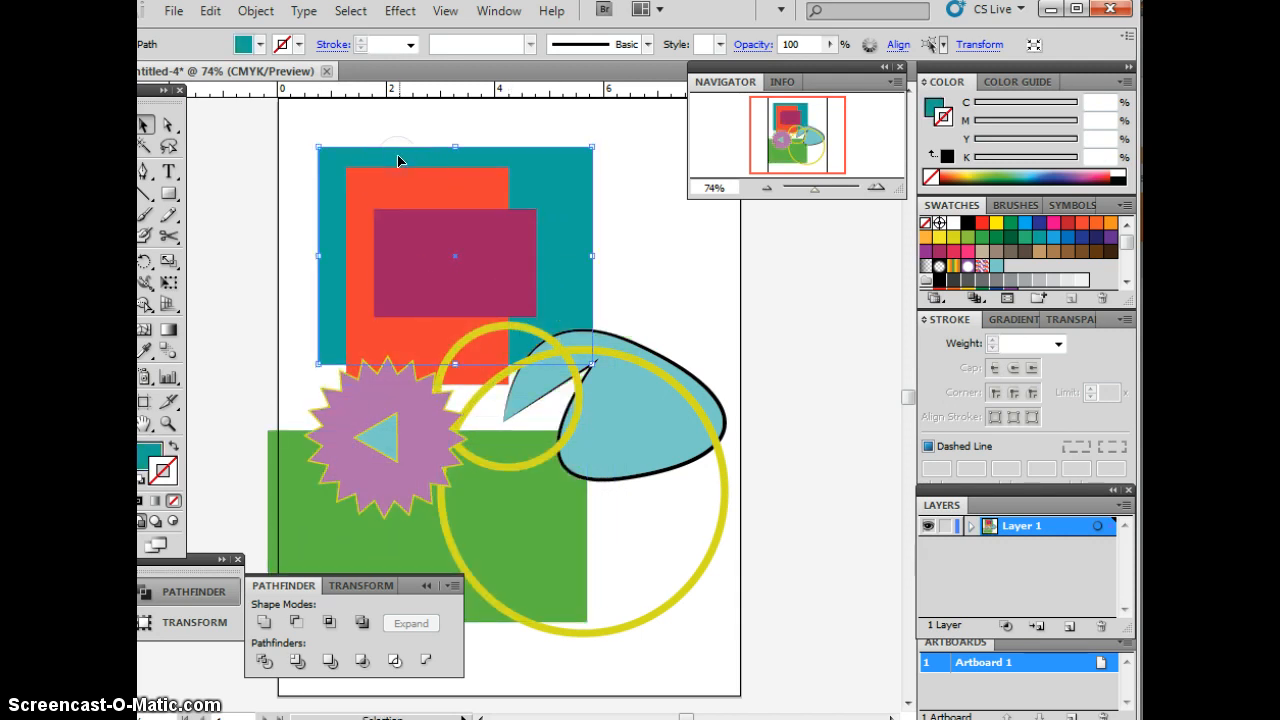
{"action": "left_click_drag", "start_coordinate": [157, 88], "coordinate": [197, 110]}
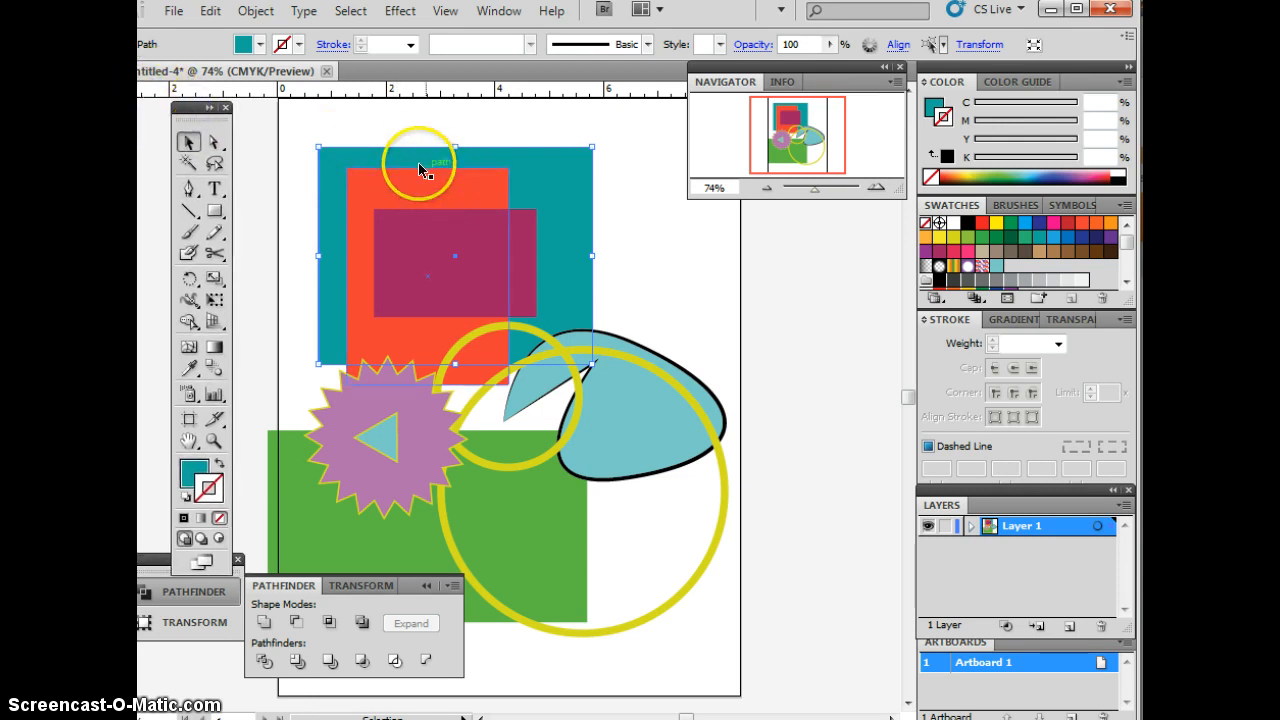
{"action": "left_click_drag", "start_coordinate": [340, 155], "coordinate": [559, 214]}
{"action": "left_click_drag", "start_coordinate": [427, 243], "coordinate": [563, 214]}
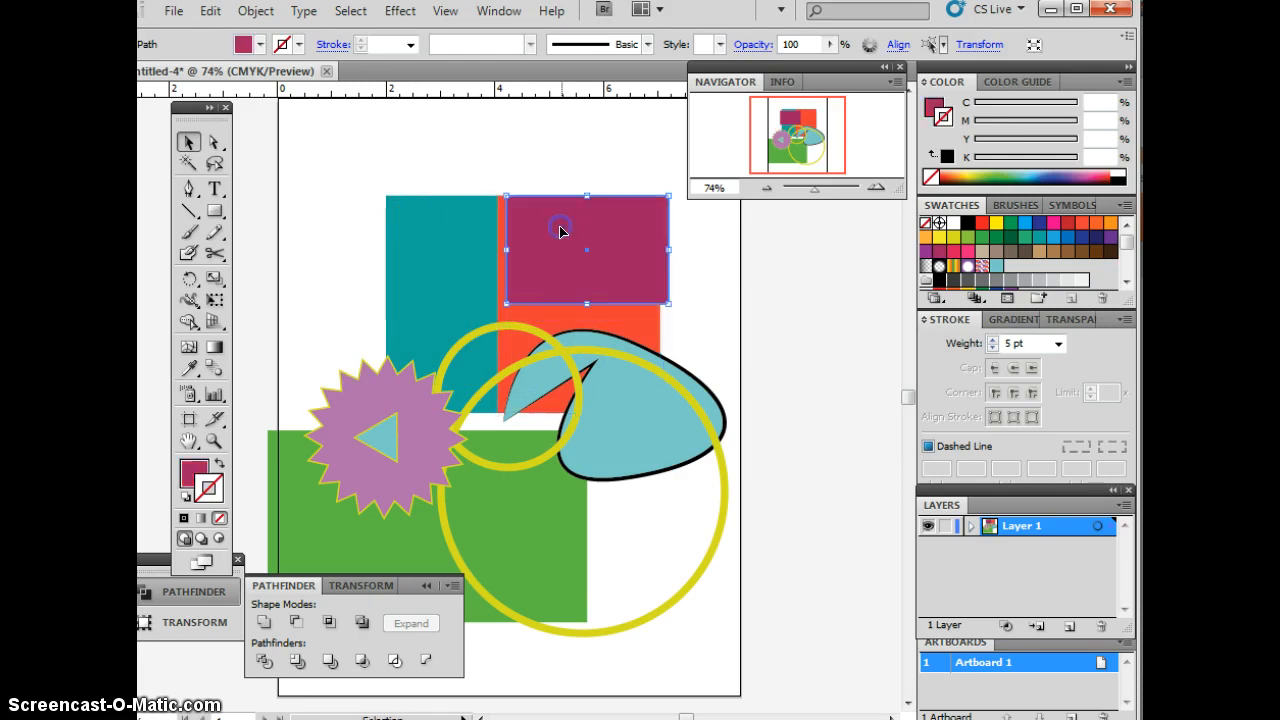
{"action": "left_click", "coordinate": [455, 150]}
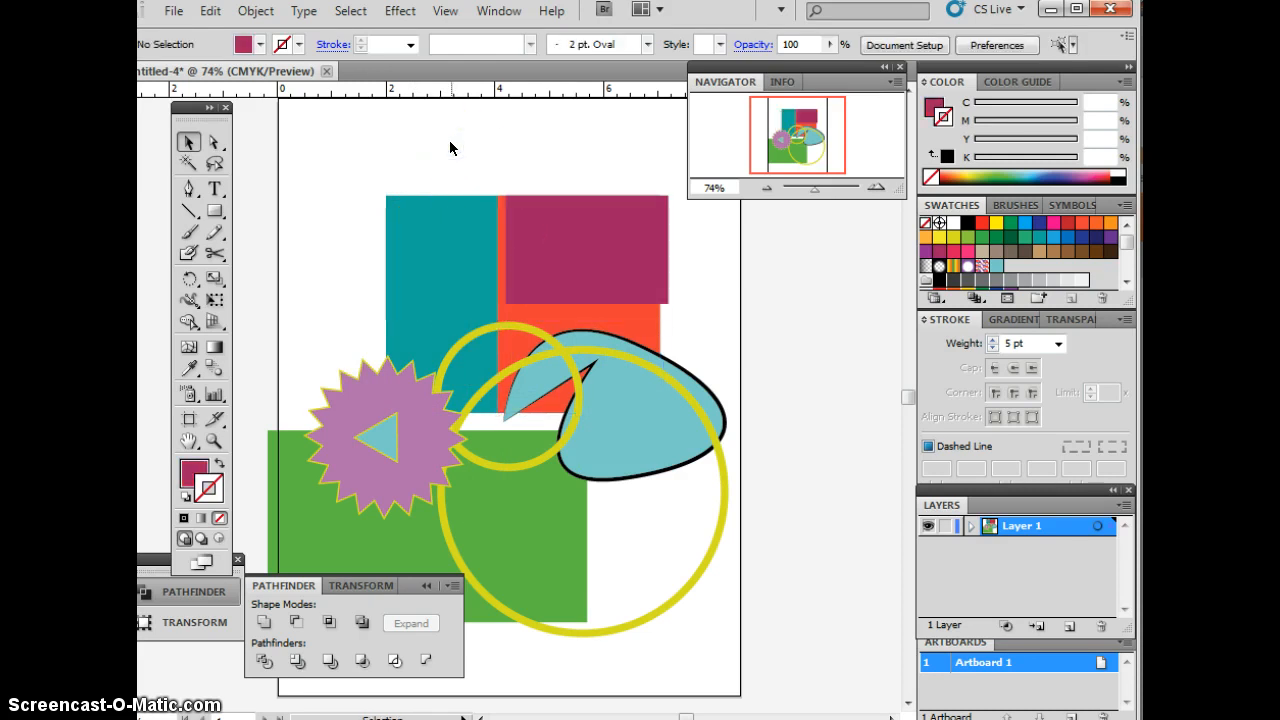